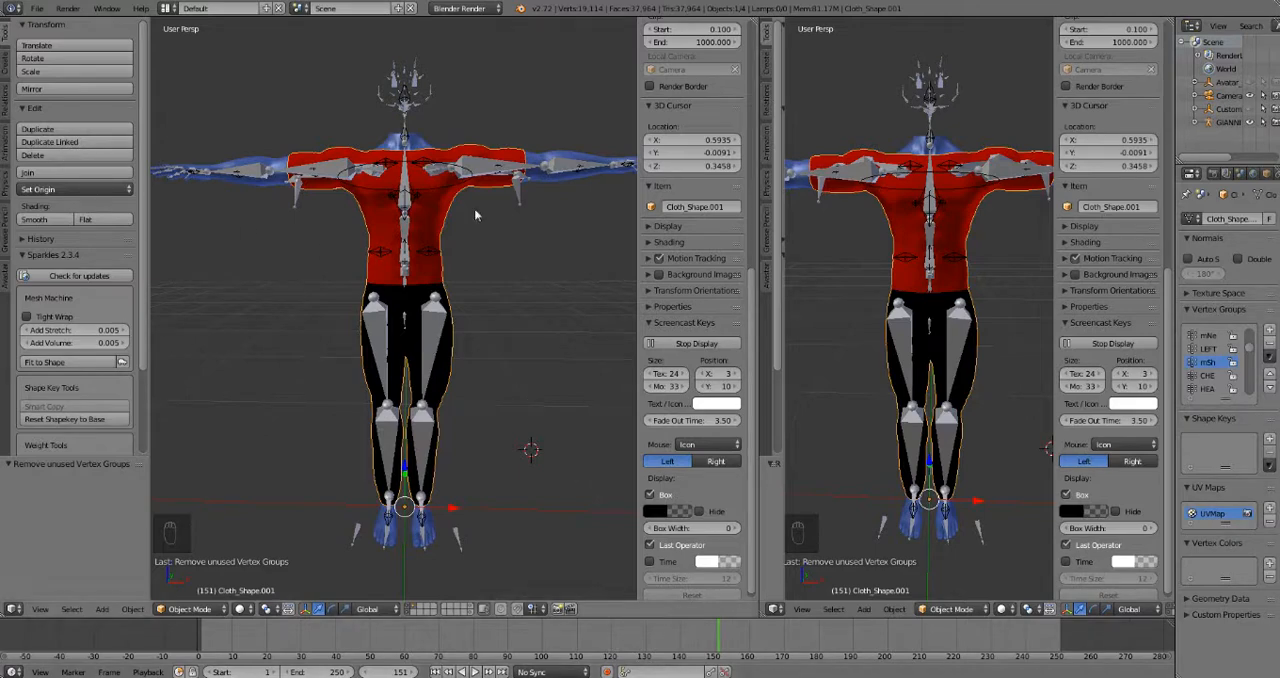
# - Check the clothing mesh in Edit Mode, then hide the armature, head and other objects with Shift+H
pyautogui.moveTo(358, 224)
pyautogui.mouseDown(button='middle')
pyautogui.moveTo(365, 240)
pyautogui.moveTo(464, 277)
pyautogui.mouseUp(button='middle')
pyautogui.scroll(1, 394, 258)
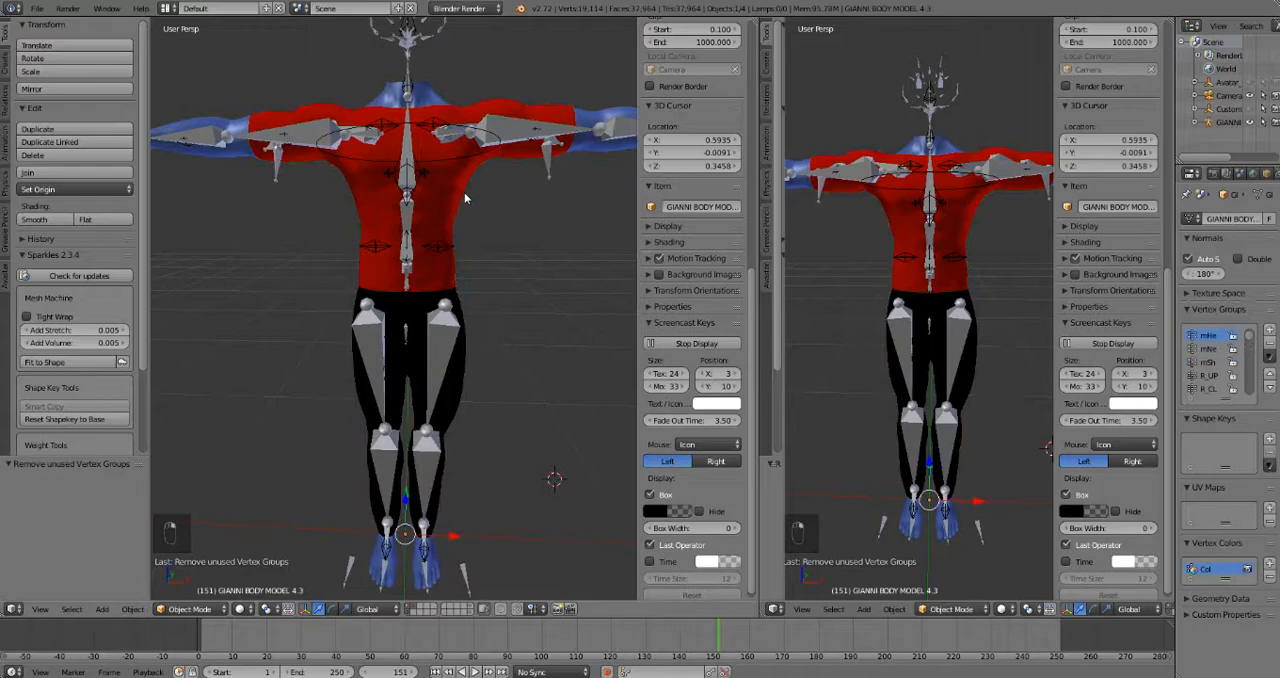
pyautogui.press('Tab')
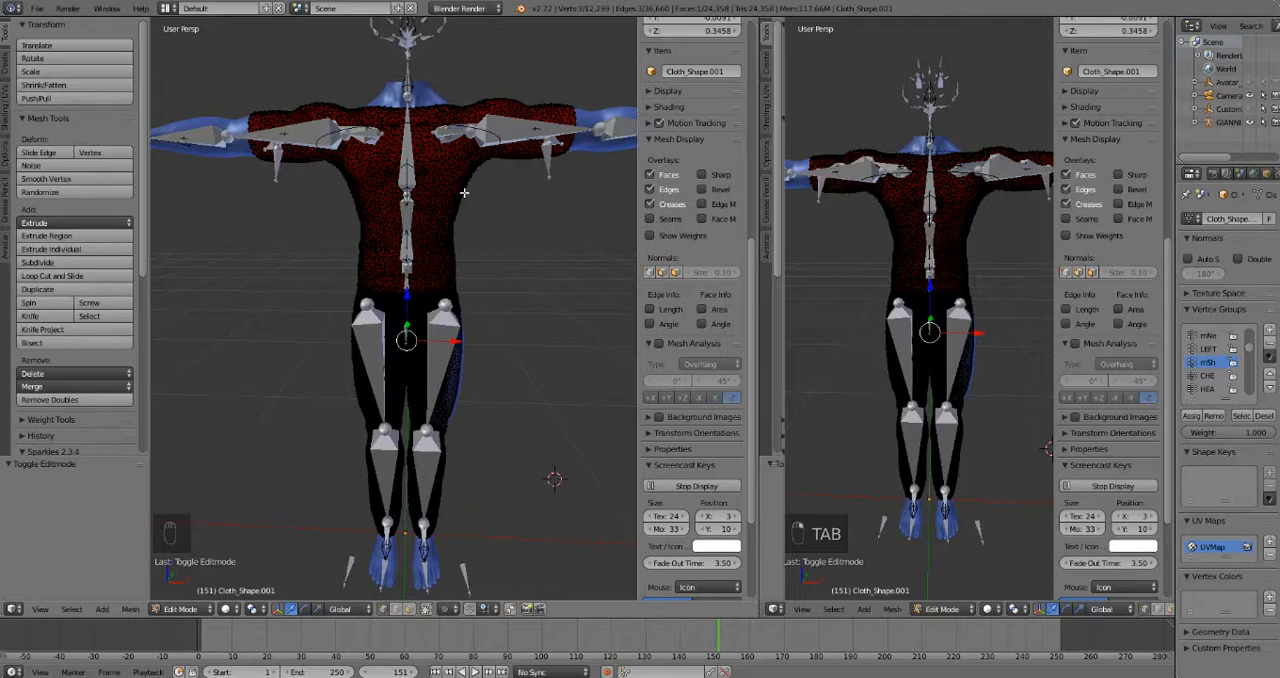
pyautogui.press('Tab')
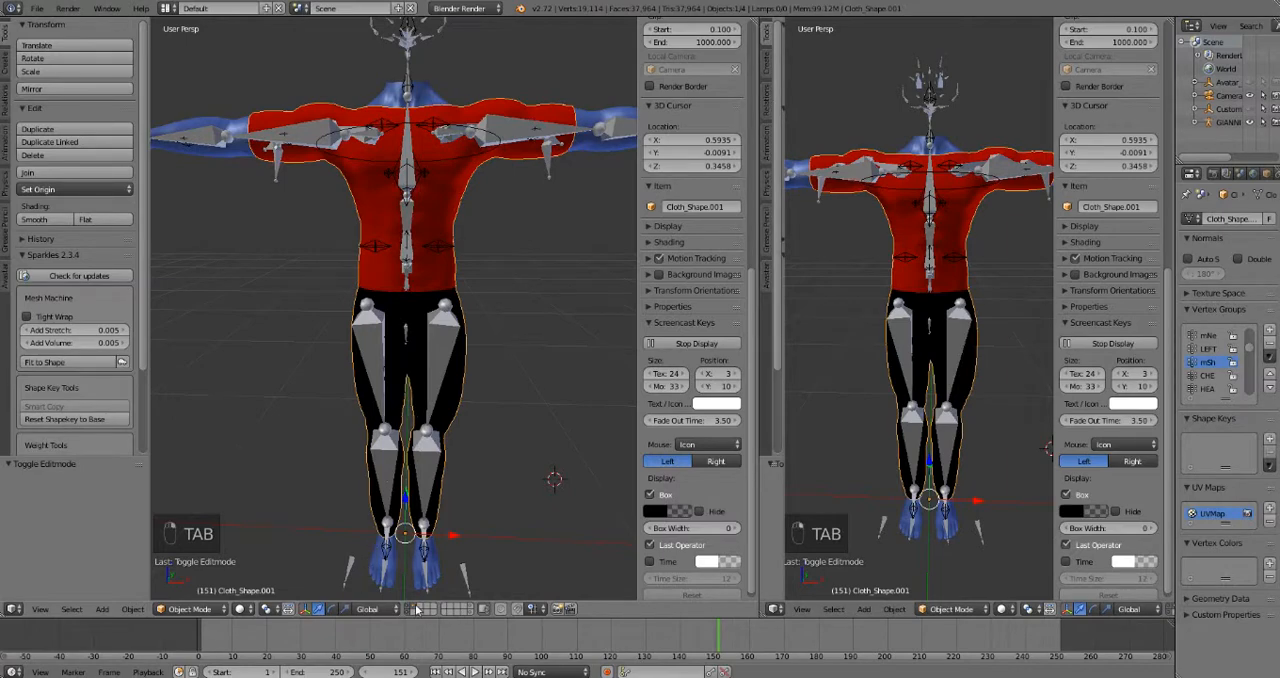
pyautogui.hotkey('shift', 'h')
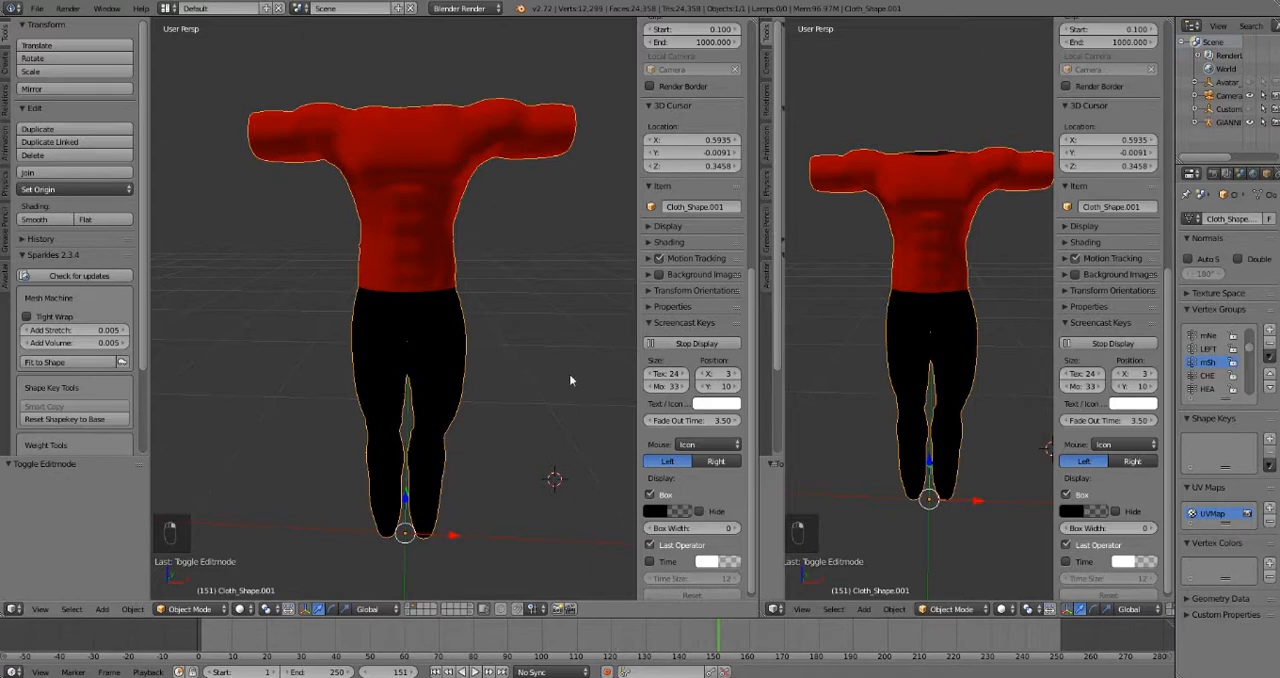
pyautogui.moveTo(484, 383)
pyautogui.mouseDown(button='middle')
pyautogui.moveTo(407, 403)
pyautogui.moveTo(513, 387)
pyautogui.moveTo(460, 380)
pyautogui.moveTo(488, 386)
pyautogui.mouseUp(button='middle')
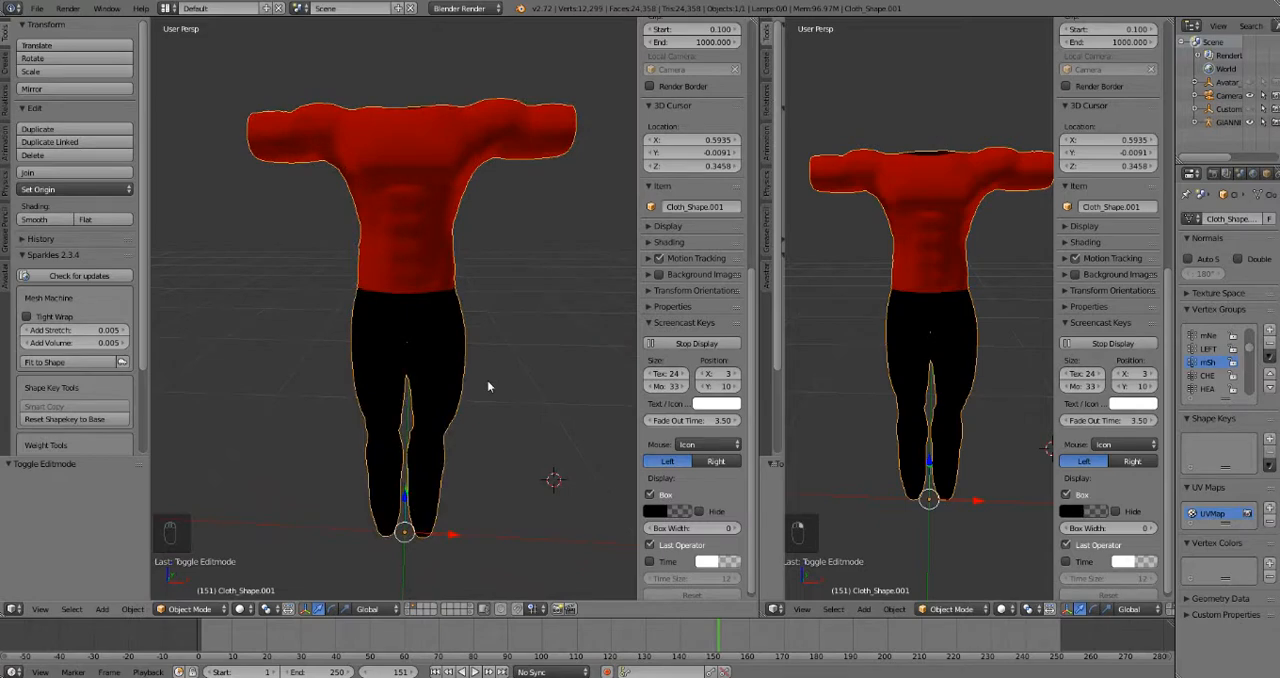
# - Select all vertices and separate the clothing mesh by material into shirt and pants objects
pyautogui.press('Tab')
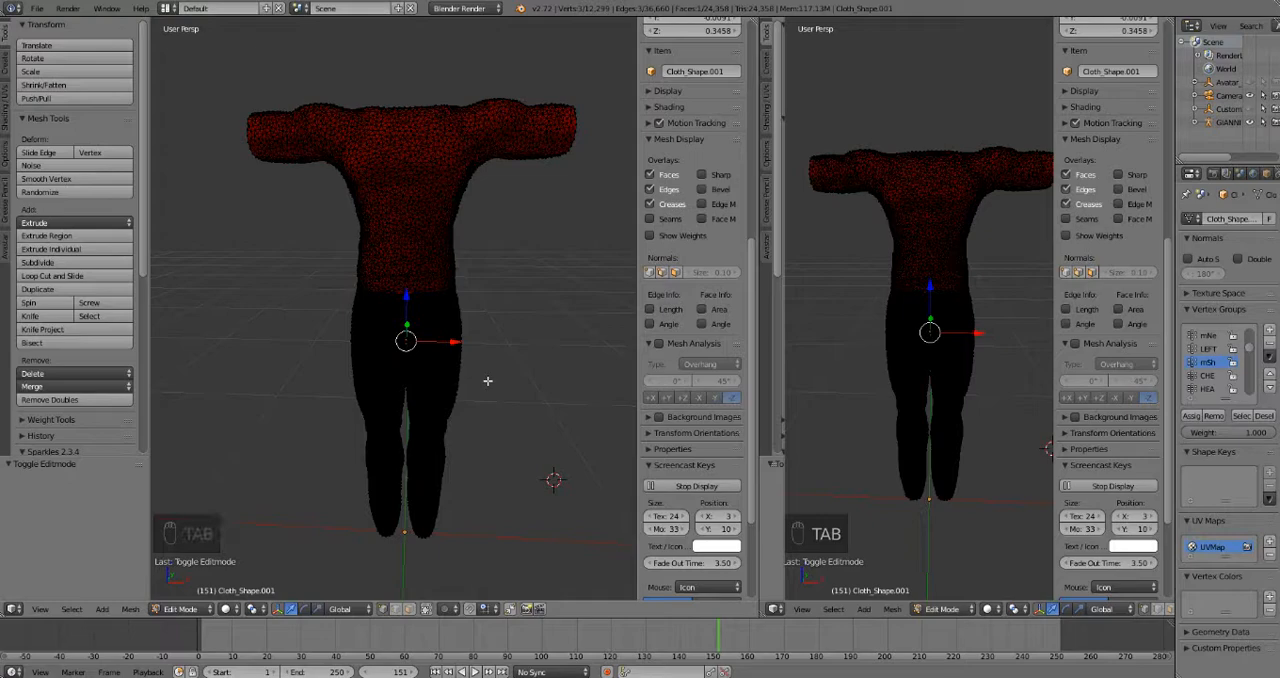
pyautogui.press('a')
pyautogui.press('a')
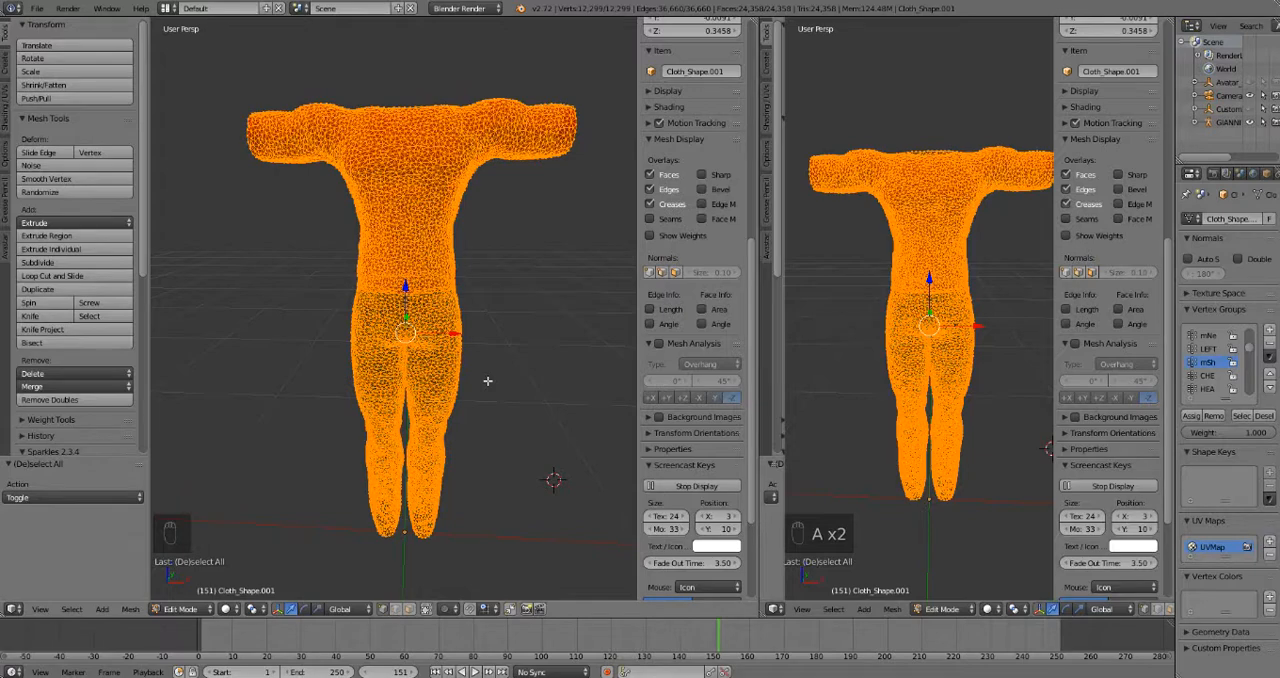
pyautogui.press('p')
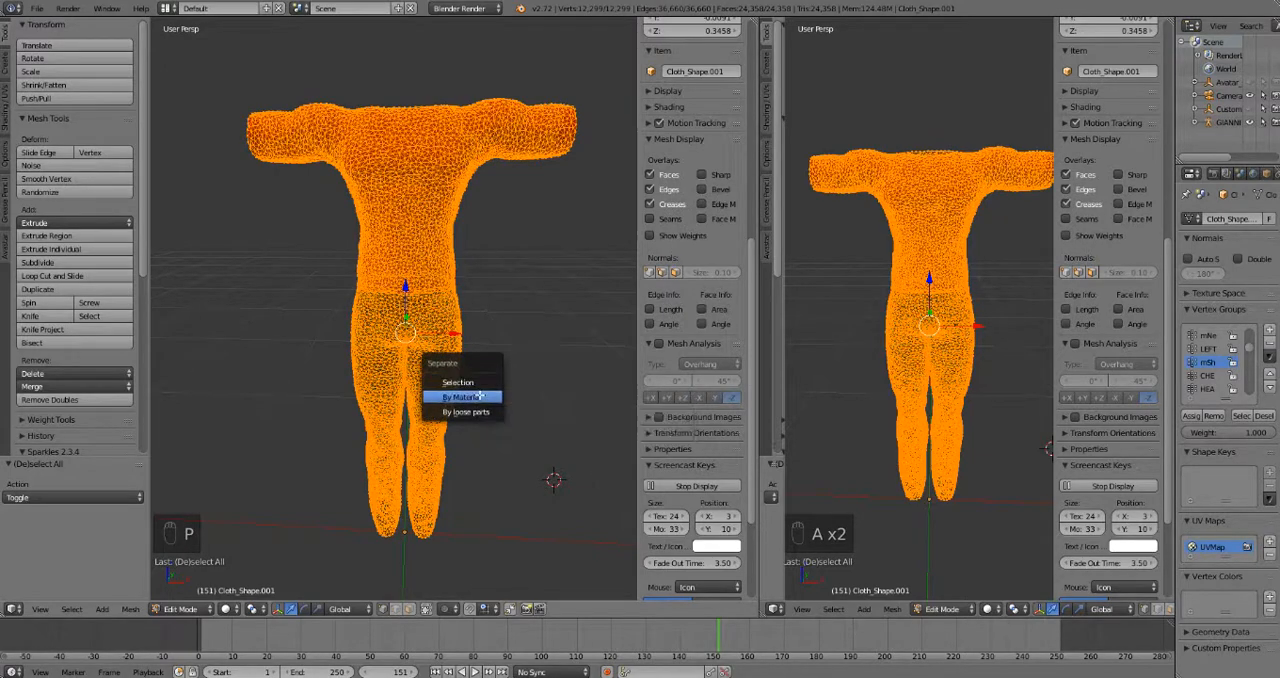
pyautogui.click(466, 397)
pyautogui.press('Tab')
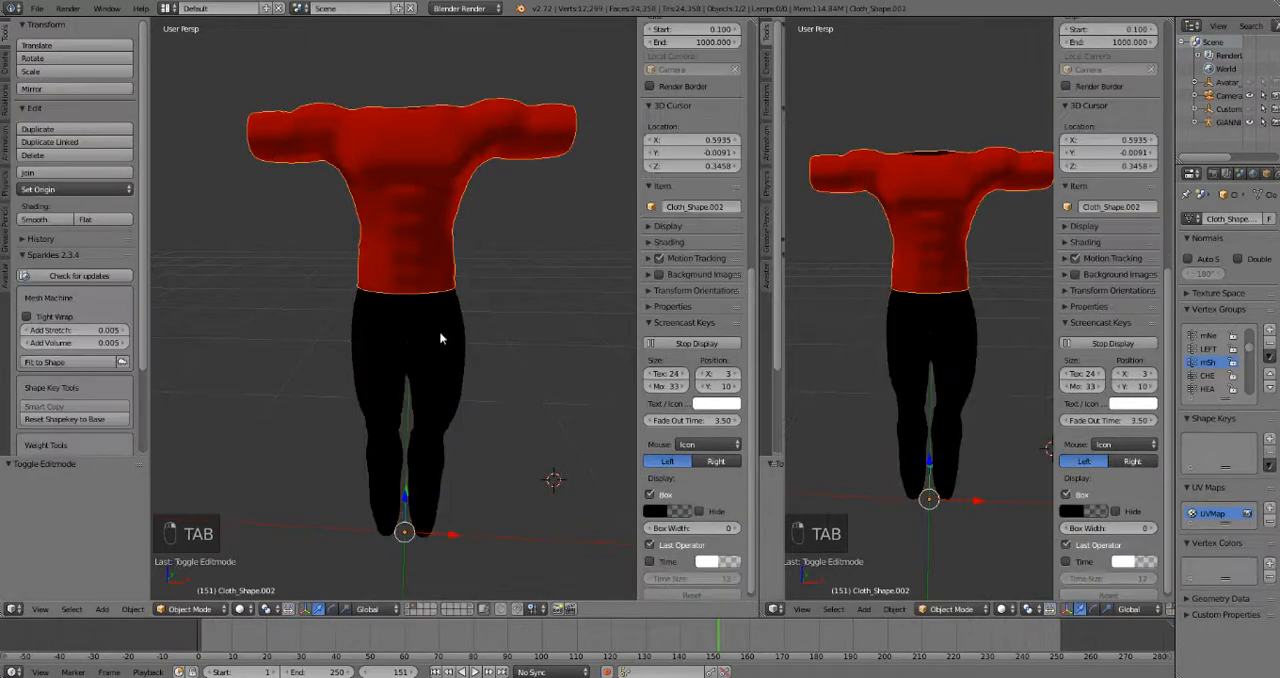
# - Inspect the resulting pants Cloth_Shape.001 and shirt Cloth_Shape.002 objects in turn
pyautogui.click(455, 157)
pyautogui.click(435, 335)
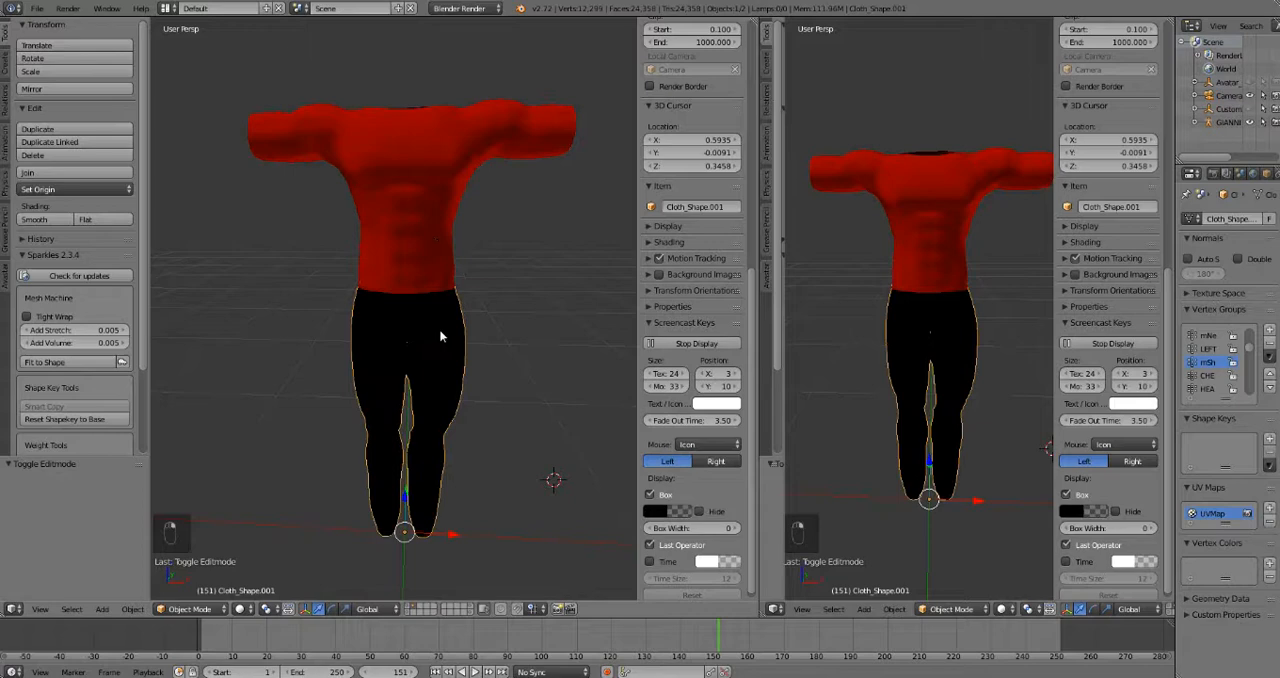
pyautogui.click(438, 249)
pyautogui.click(449, 381)
pyautogui.click(439, 251)
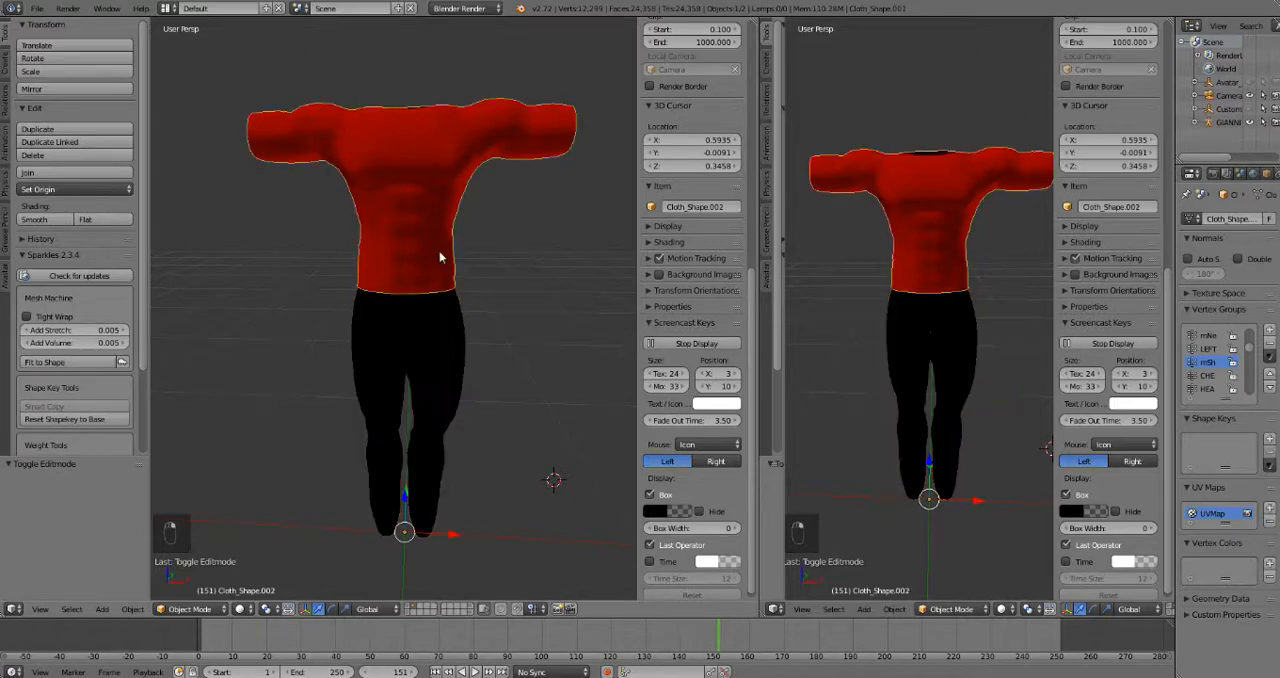
pyautogui.click(469, 366)
pyautogui.moveTo(471, 388); pyautogui.dragTo(372, 250, button='middle')
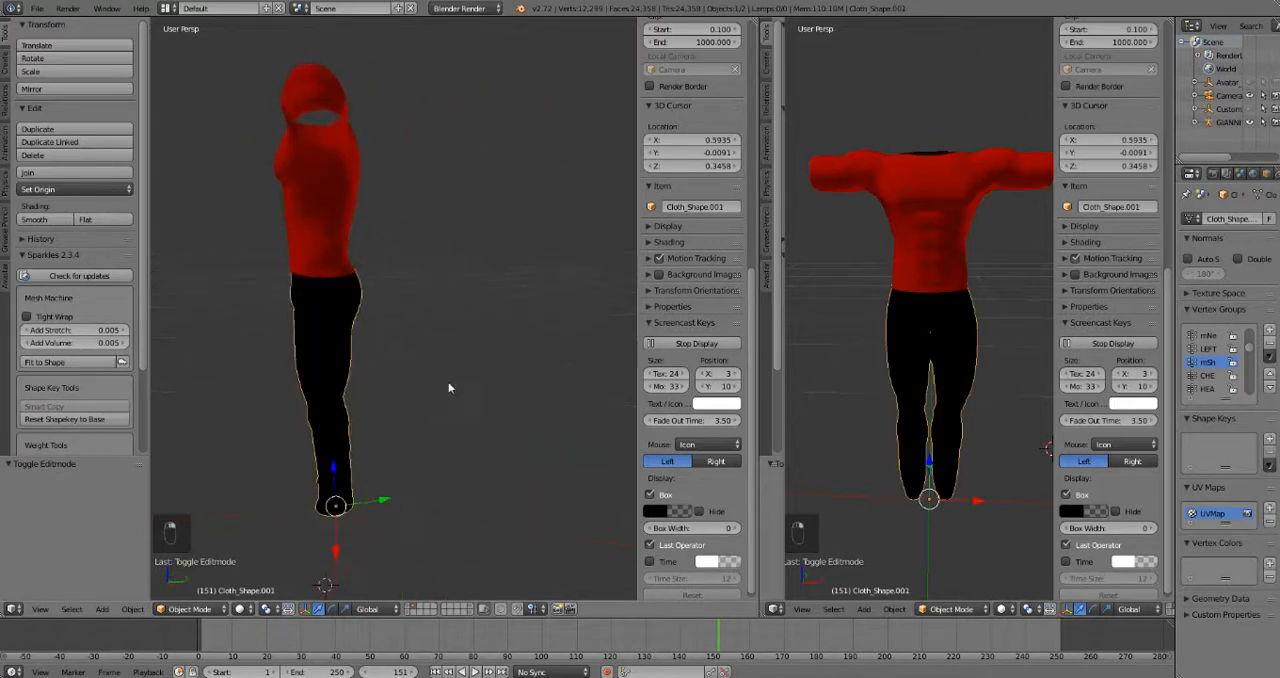
# - Undo the recent changes and join the shirt and pants back into one object with Ctrl+J
pyautogui.hotkey('ctrl', 'z')
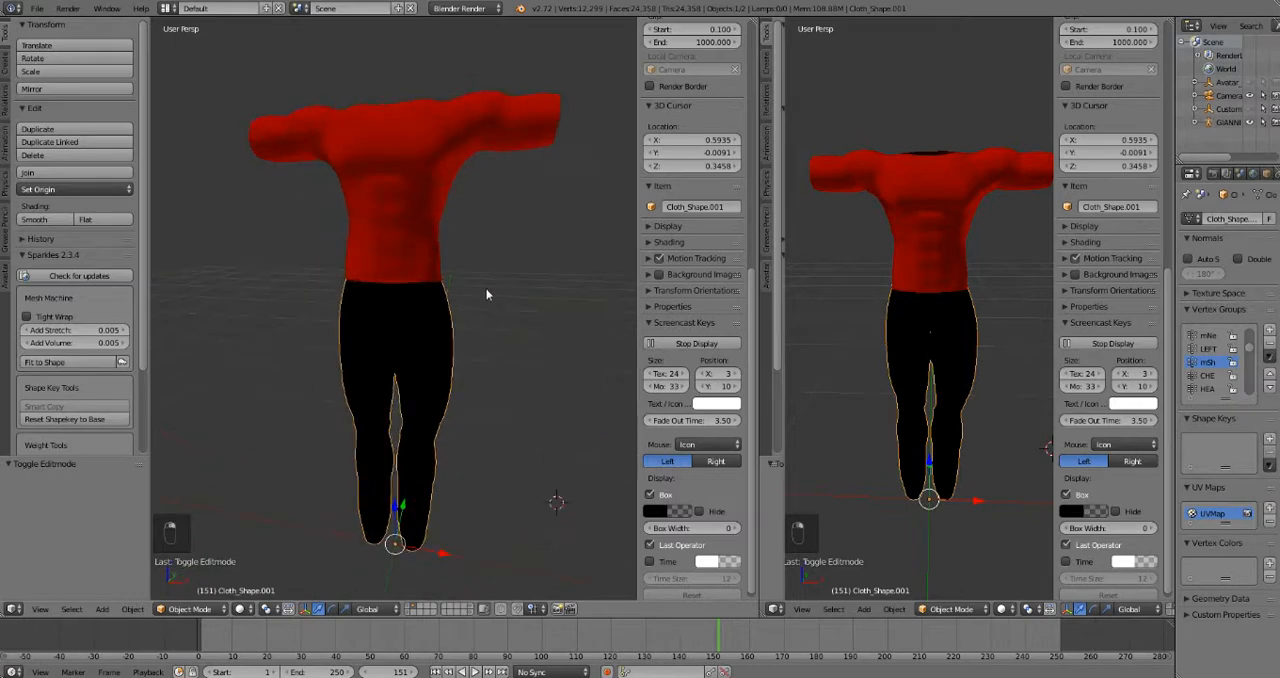
pyautogui.hotkey('ctrl', 'z')
pyautogui.hotkey('ctrl', 'z')
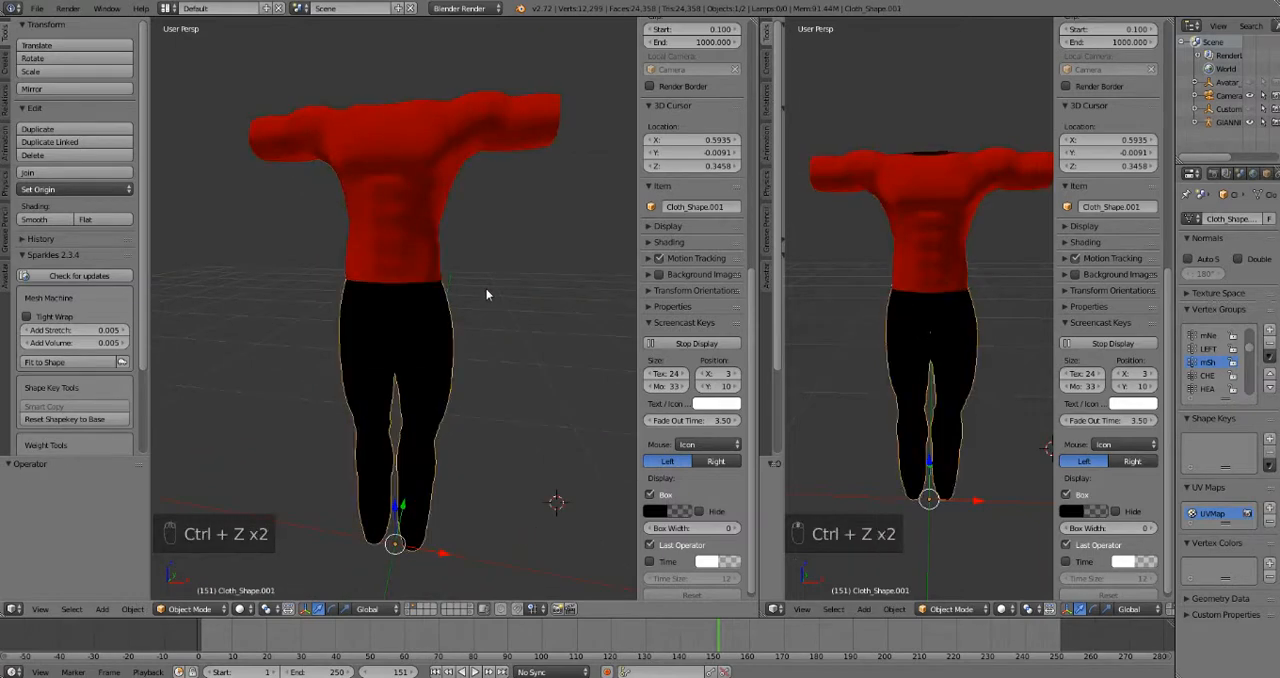
pyautogui.hotkey('ctrl', 'z')
pyautogui.hotkey('ctrl', 'z')
pyautogui.rightClick(397, 214)
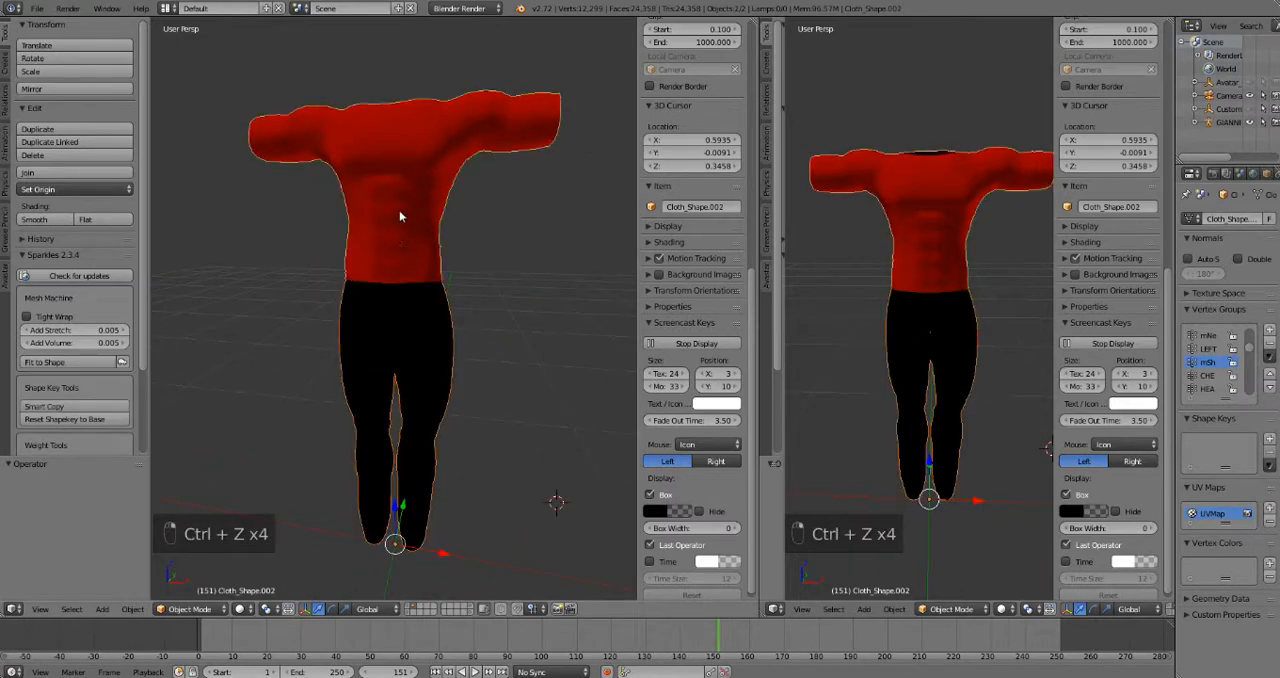
pyautogui.hotkey('ctrl', 'j')
# - Select the connected shirt part with L and separate it as its own object via P > Selection
pyautogui.press('Tab')
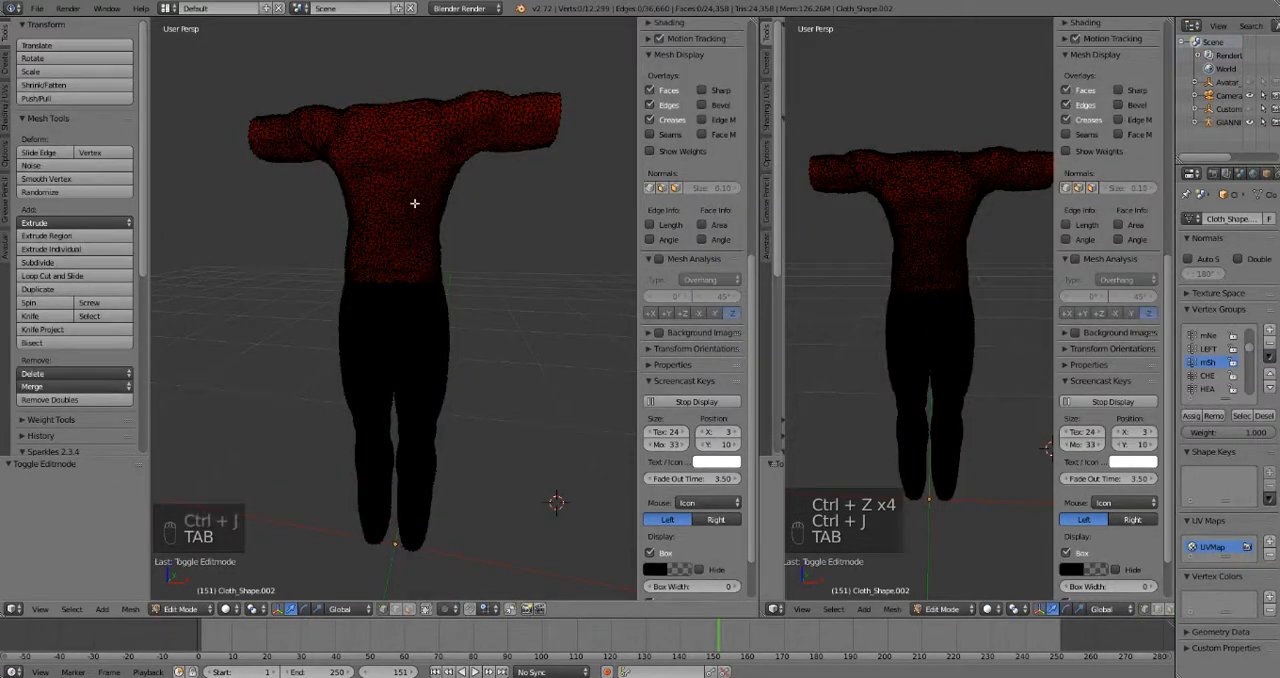
pyautogui.scroll(1, 405, 175)
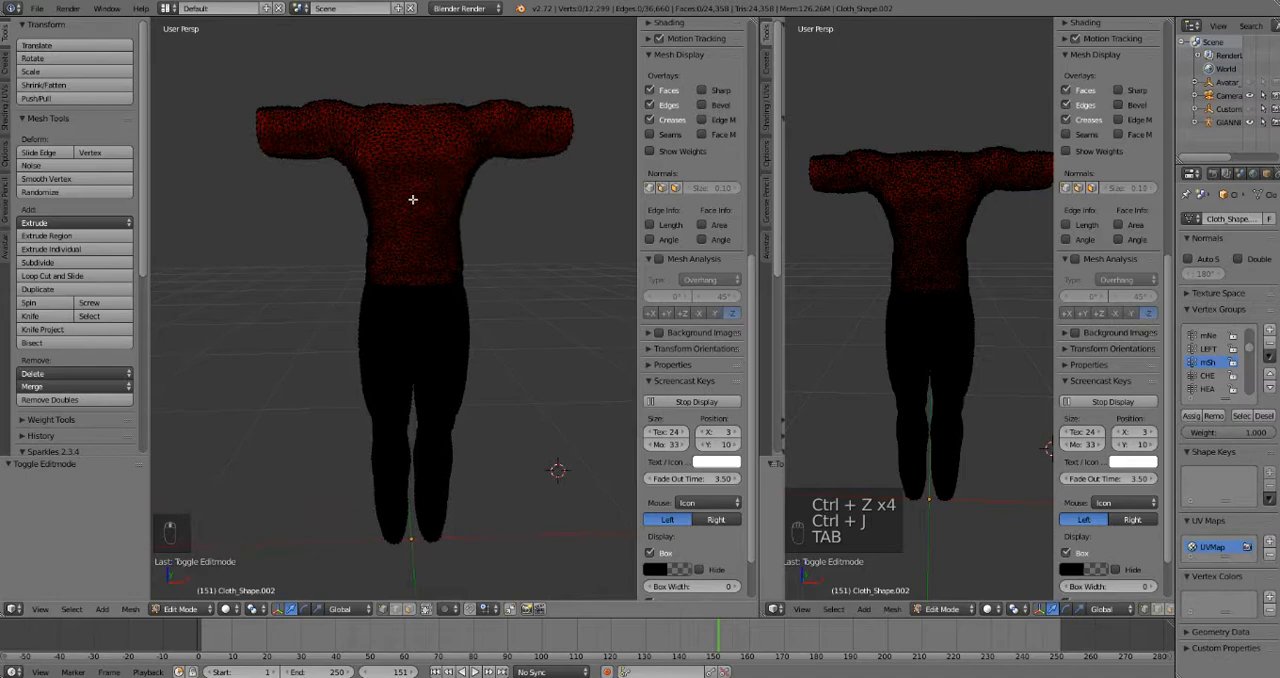
pyautogui.press('l')
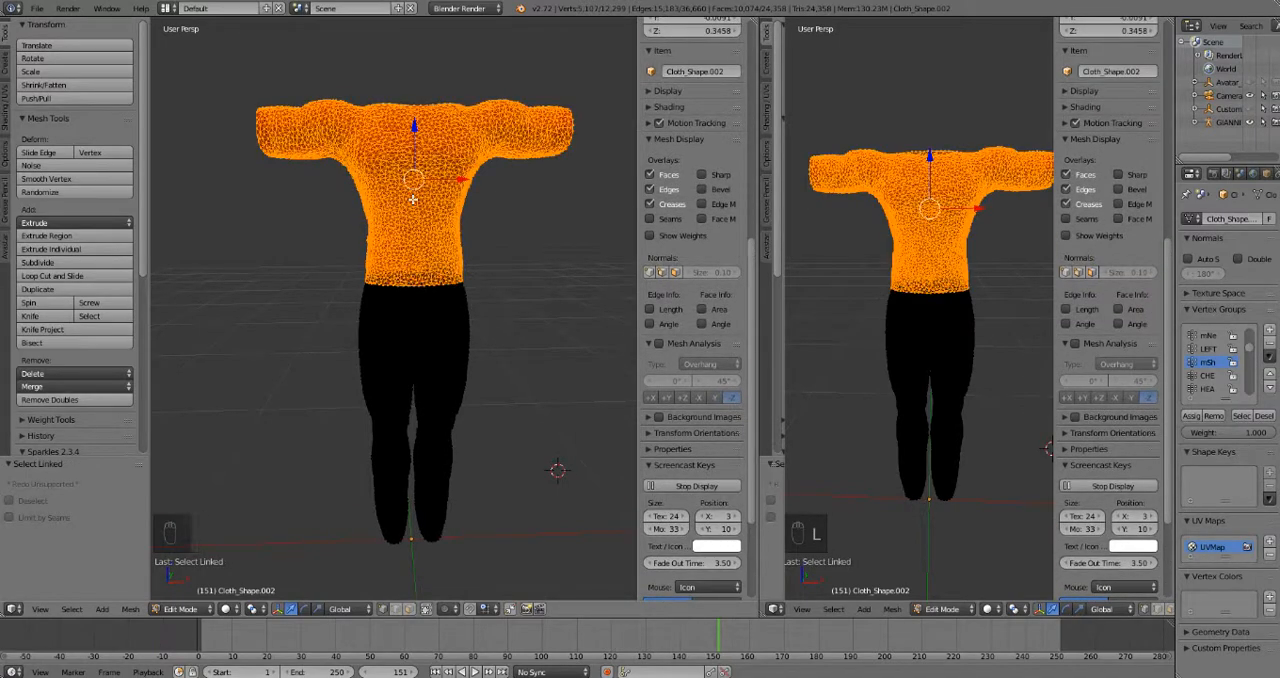
pyautogui.press('p')
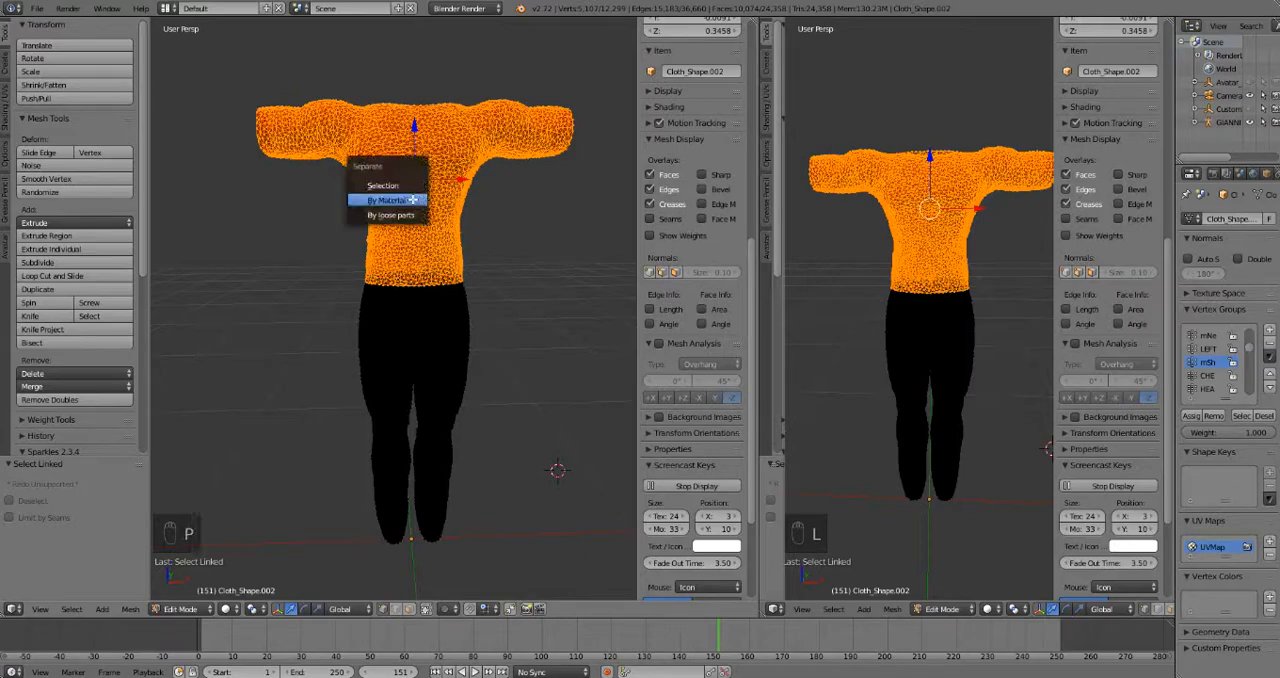
pyautogui.click(383, 186)
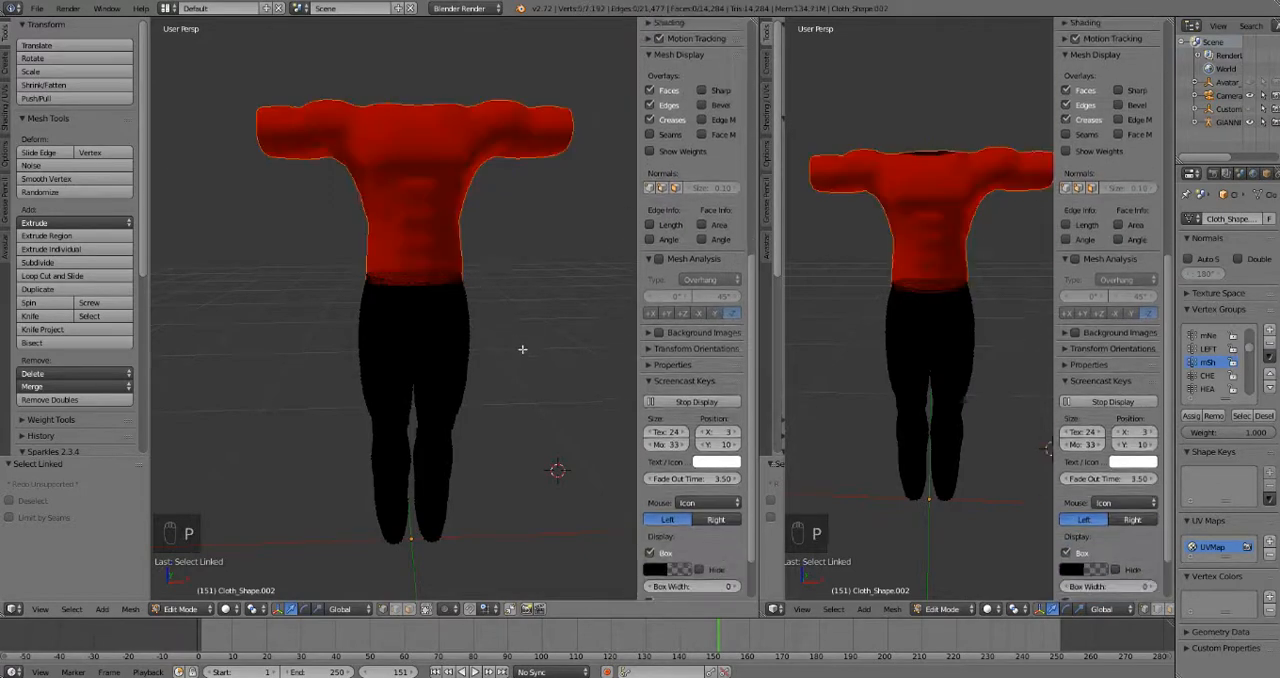
pyautogui.press('Tab')
pyautogui.rightClick(441, 312)
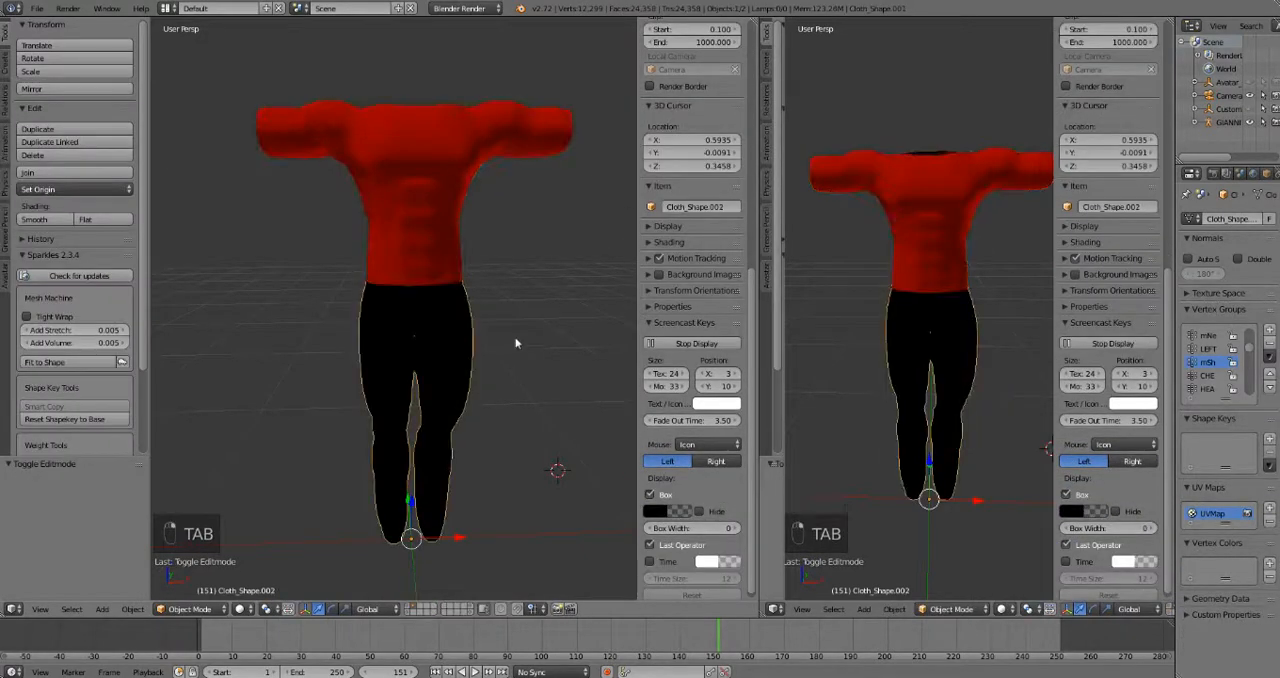
pyautogui.moveTo(930, 250); pyautogui.dragTo(888, 229, button='middle')
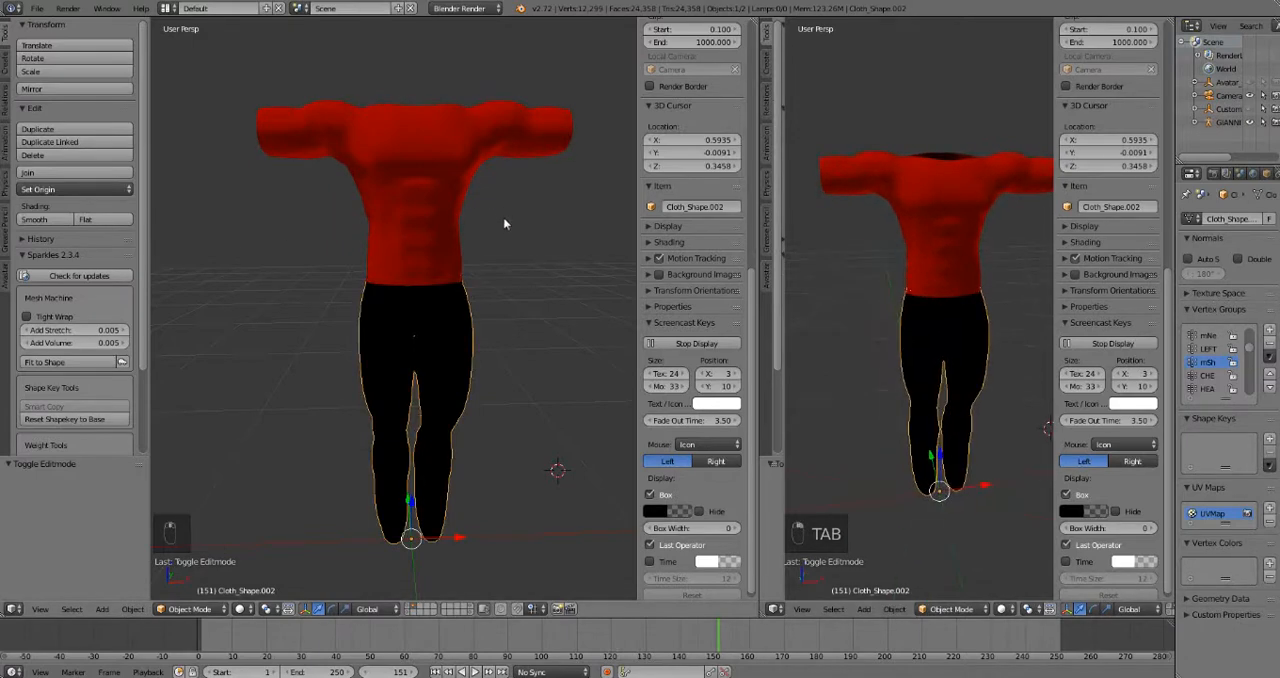
pyautogui.moveTo(503, 217); pyautogui.dragTo(487, 228, button='middle')
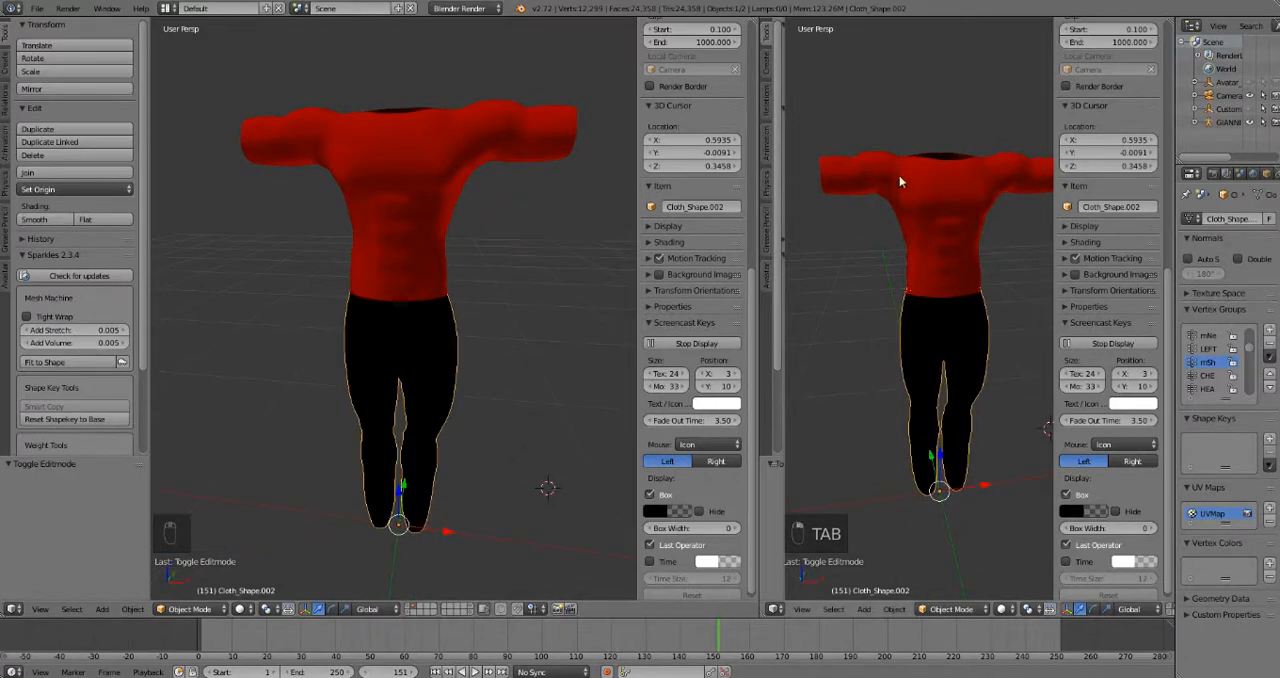
# - Turn the right area into the UV/Image Editor and select all of the shirt's vertices in Edit Mode
pyautogui.click(776, 609)
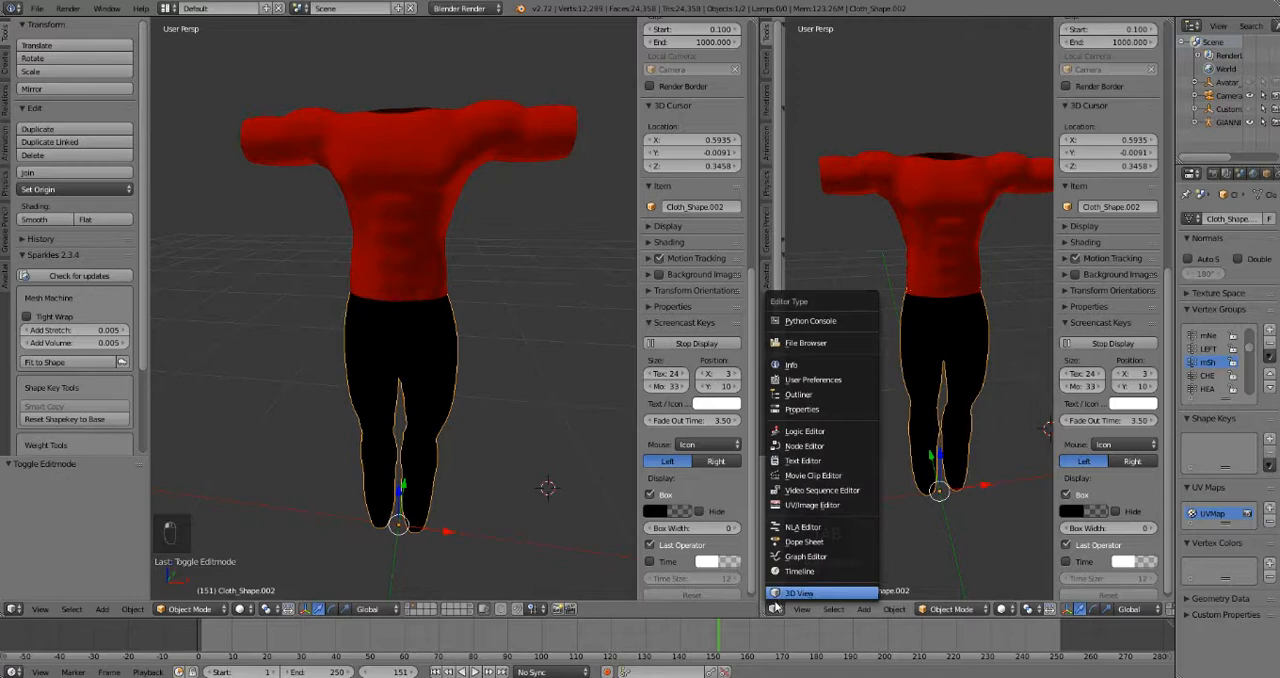
pyautogui.click(808, 507)
pyautogui.rightClick(397, 204)
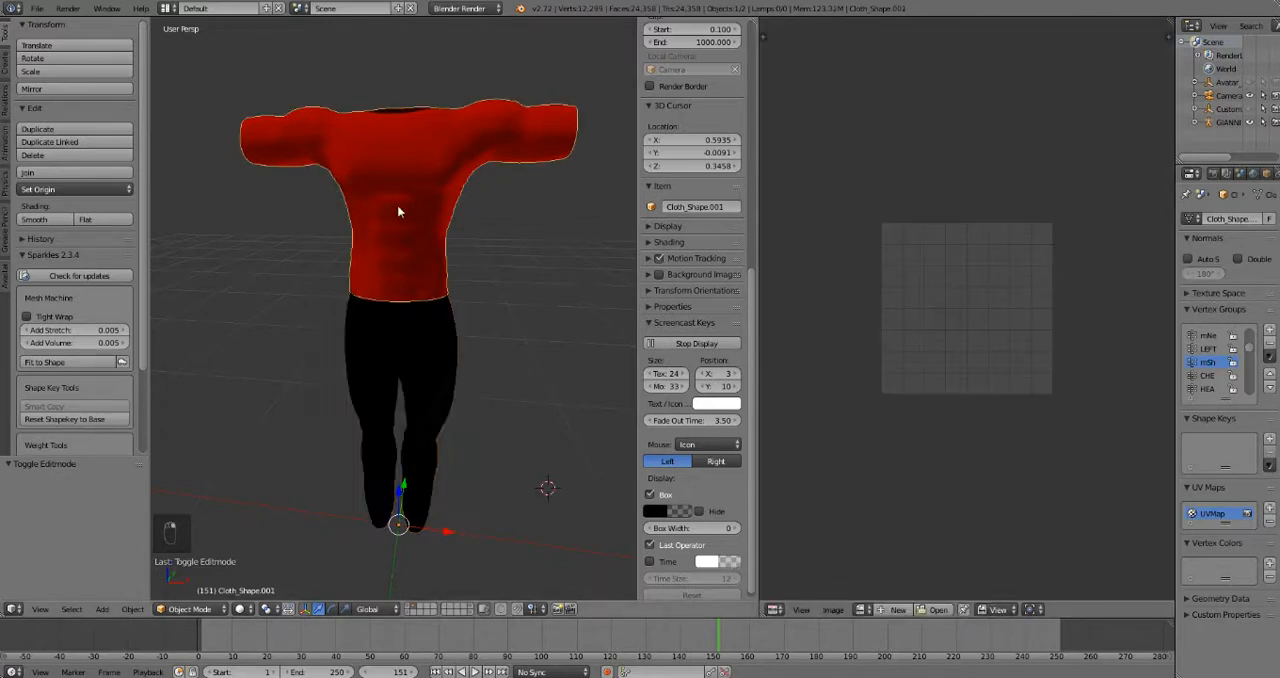
pyautogui.press('Tab')
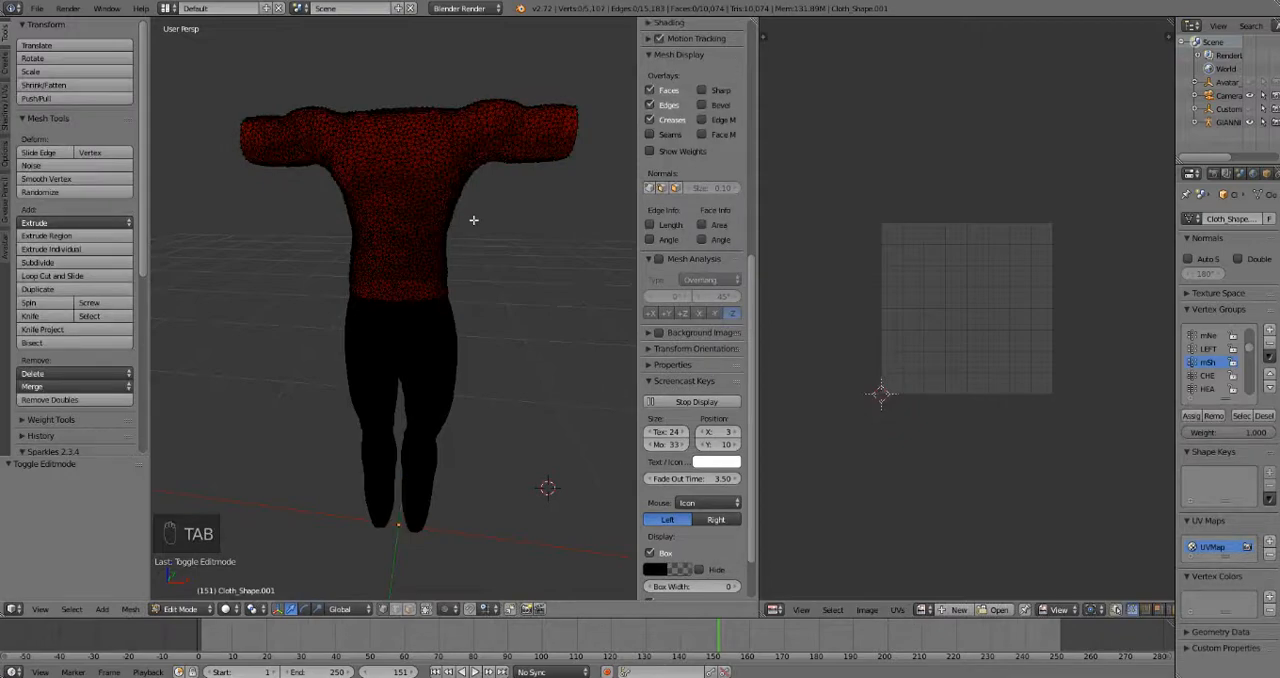
pyautogui.press('a')
pyautogui.press('a')
pyautogui.scroll(2, 908, 290)
pyautogui.scroll(2, 935, 322)
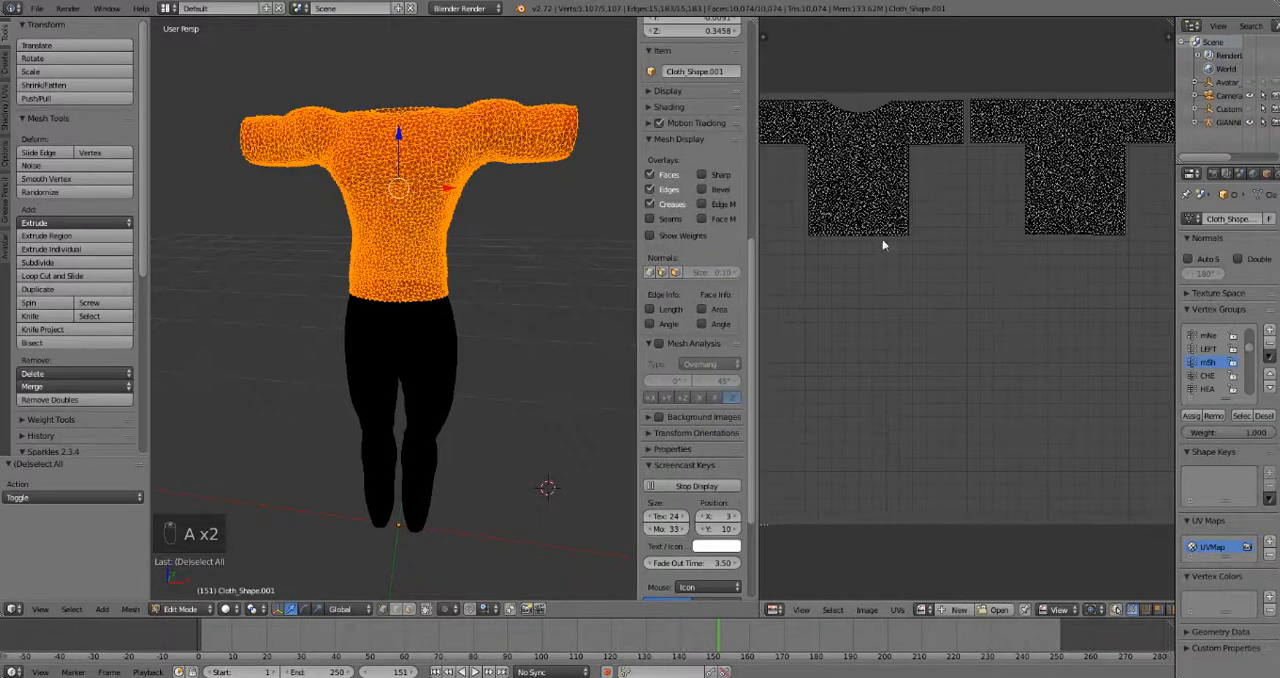
# - Widen the image editor, box-select the left shirt island, then reselect all the shirt's UVs
pyautogui.moveTo(882, 239); pyautogui.dragTo(885, 340, button='middle')
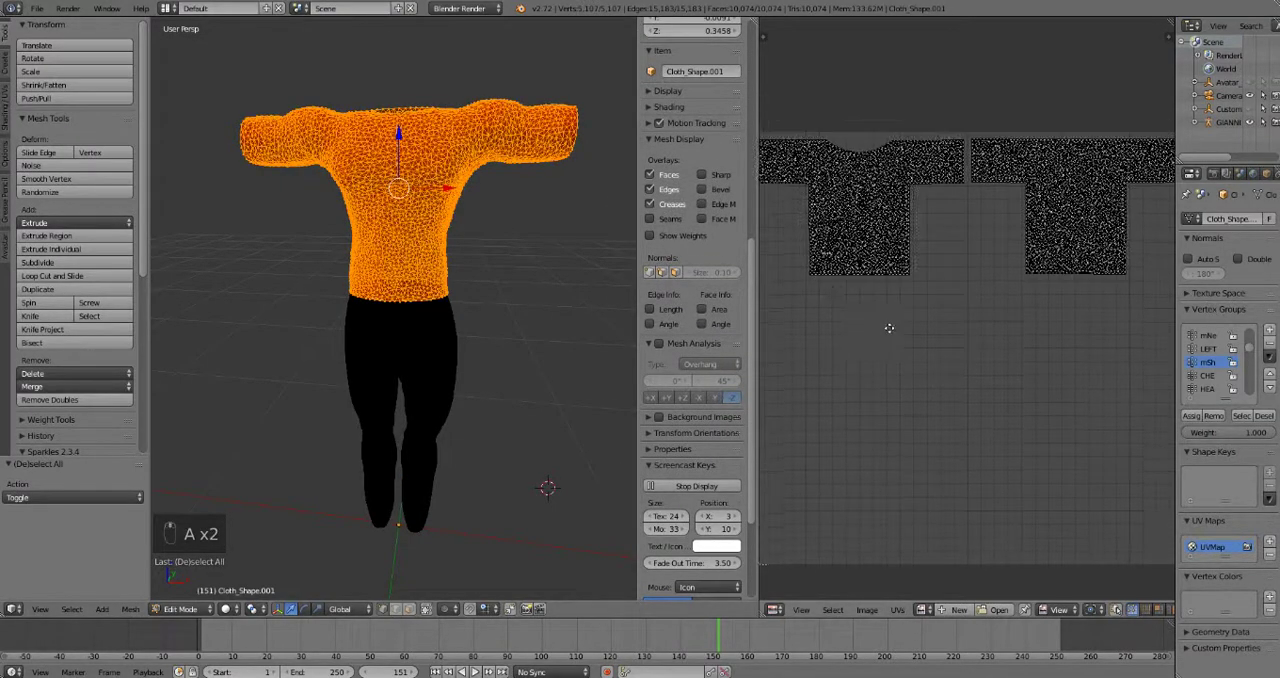
pyautogui.click(761, 123)
pyautogui.moveTo(757, 128); pyautogui.dragTo(528, 123)
pyautogui.scroll(2, 880, 374)
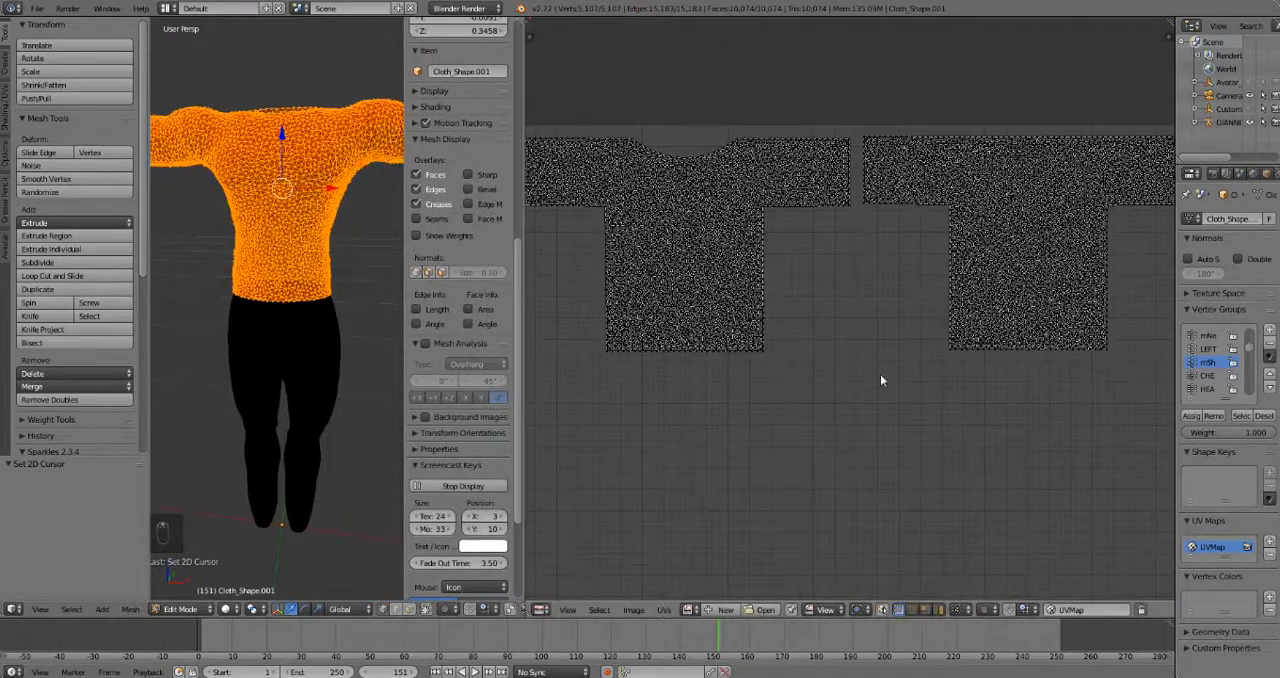
pyautogui.scroll(-1, 880, 374)
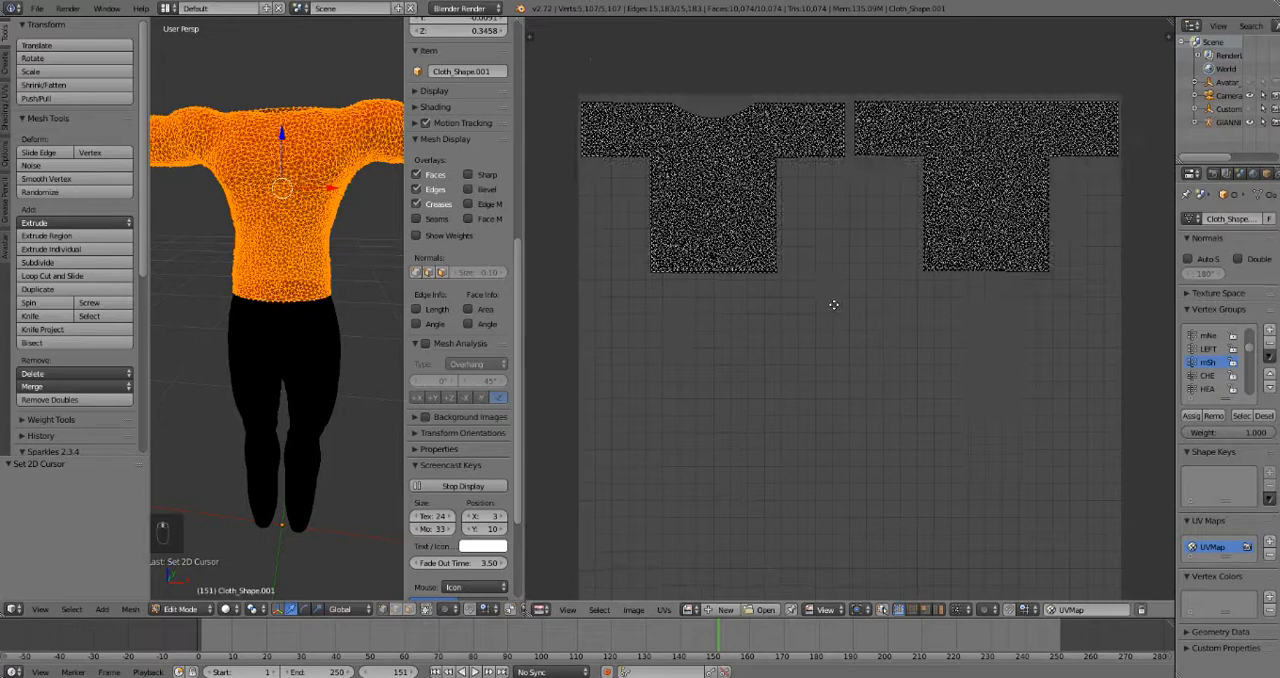
pyautogui.moveTo(839, 381); pyautogui.dragTo(847, 298, button='middle')
pyautogui.press('a')
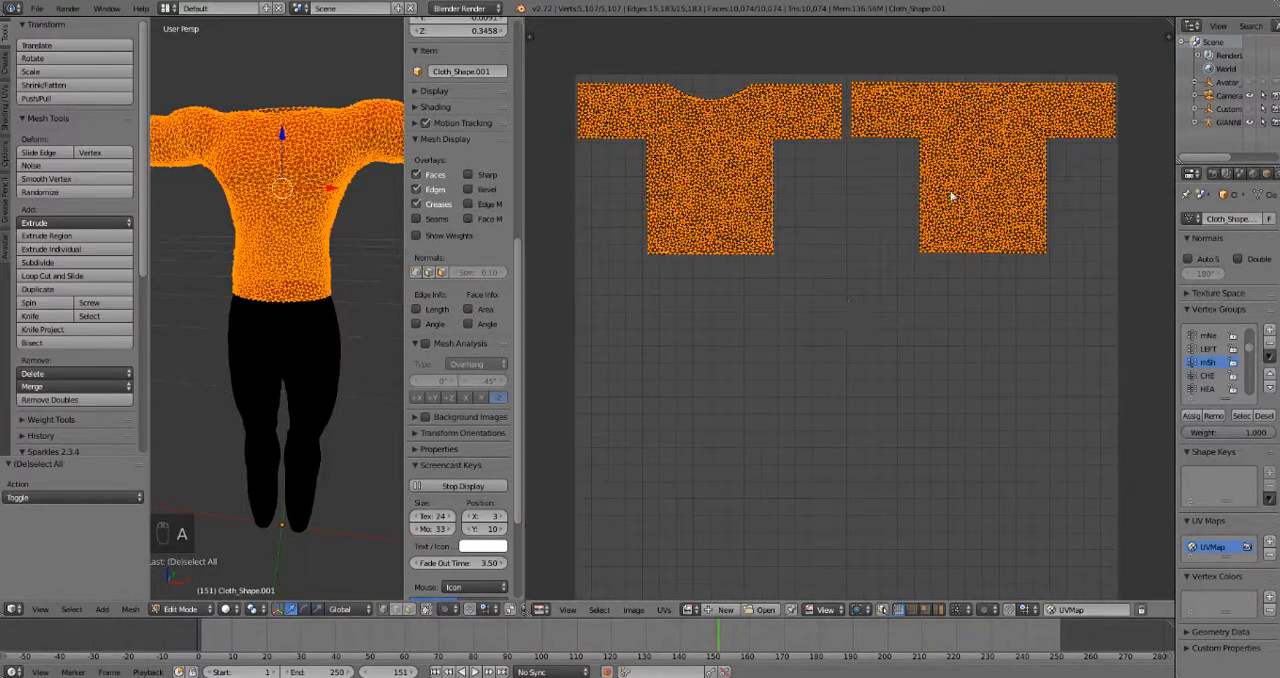
pyautogui.press('a')
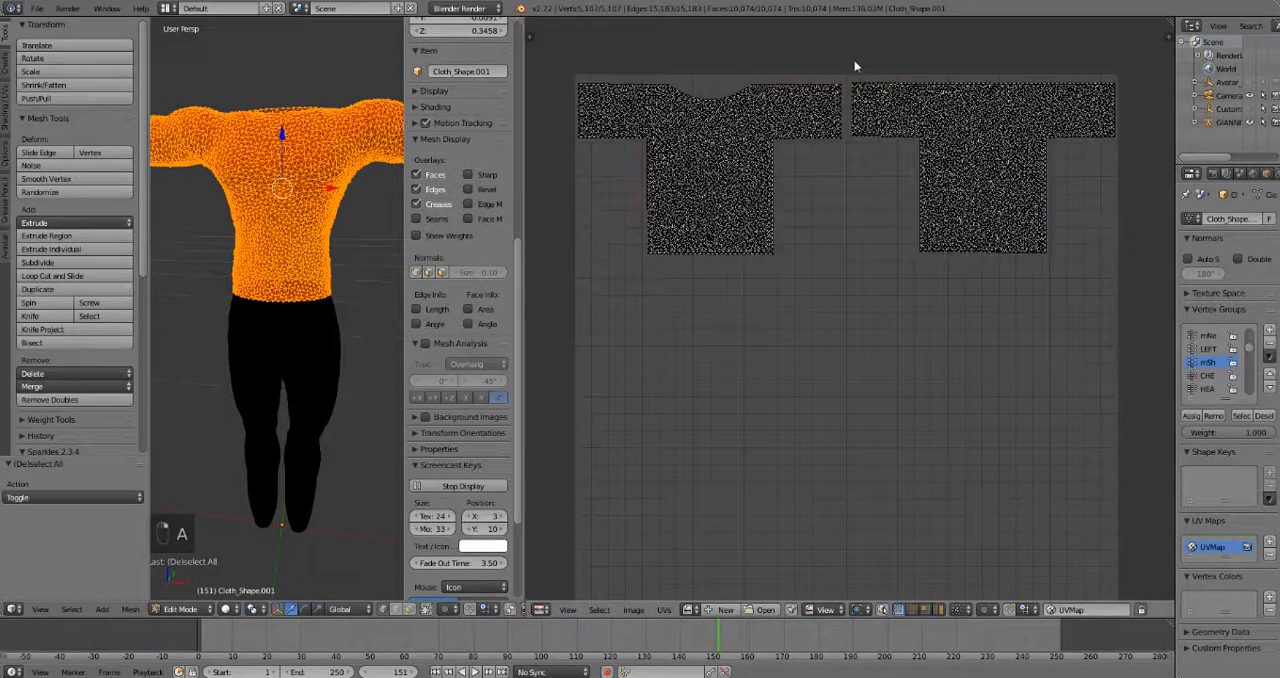
pyautogui.press('b')
pyautogui.moveTo(854, 65); pyautogui.dragTo(600, 357)
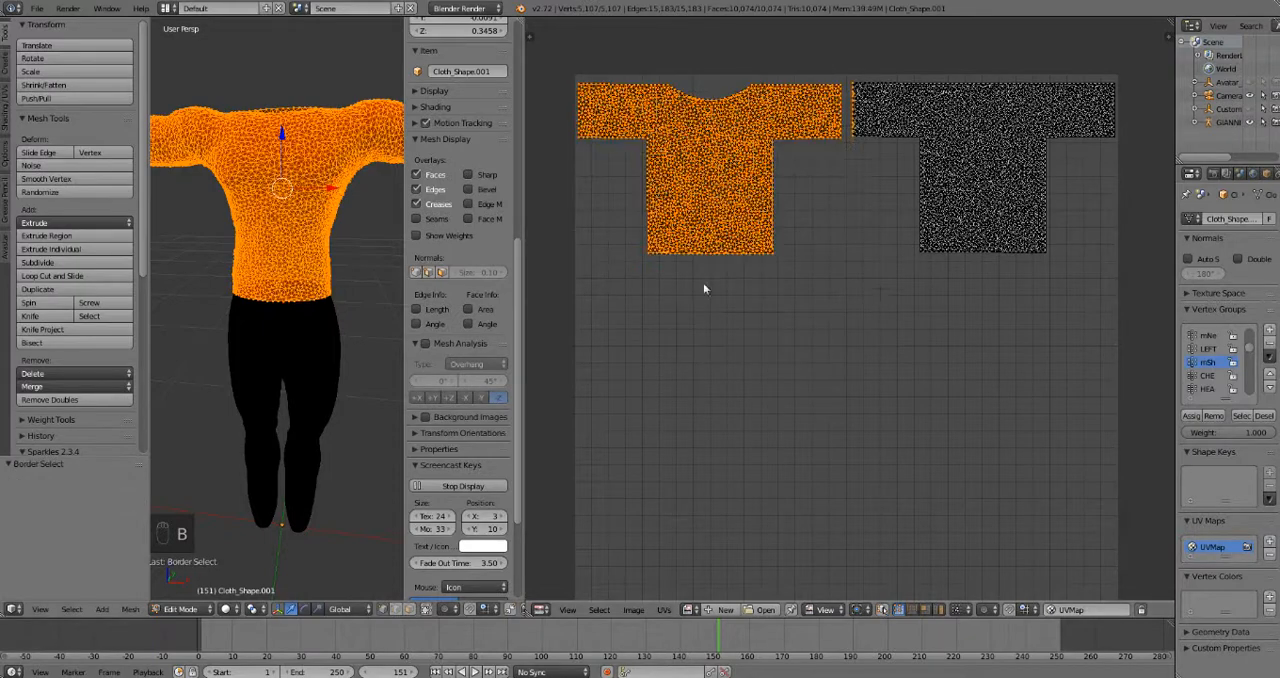
pyautogui.press('Tab')
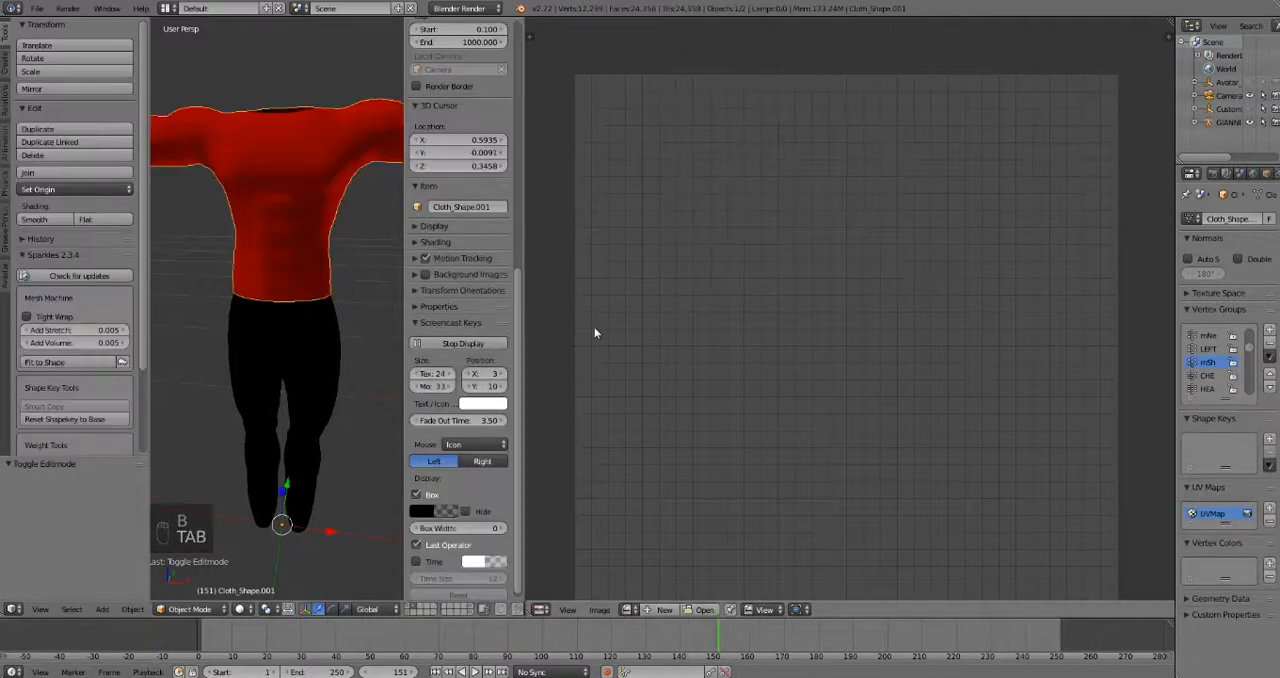
pyautogui.press('Tab')
pyautogui.press('a')
pyautogui.press('a')
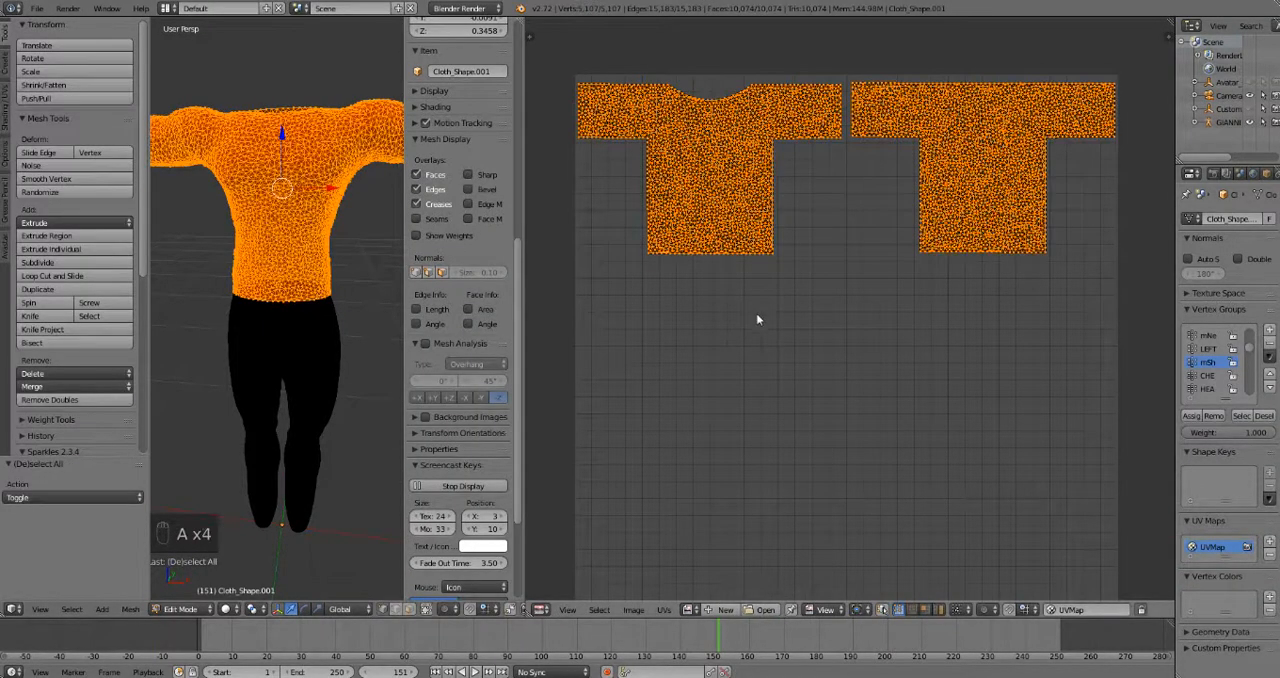
# - Pack the shirt's UV islands via UVs > Pack Islands with Rotate unticked
pyautogui.click(129, 610)
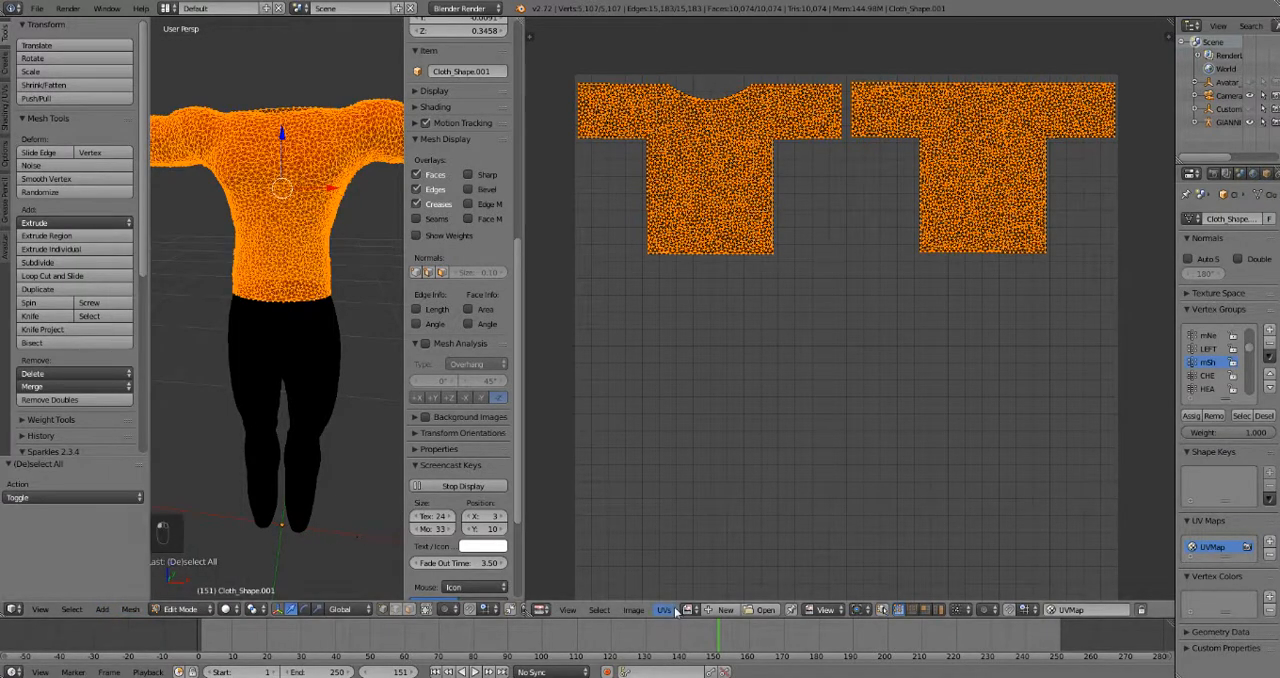
pyautogui.click(663, 610)
pyautogui.click(692, 482)
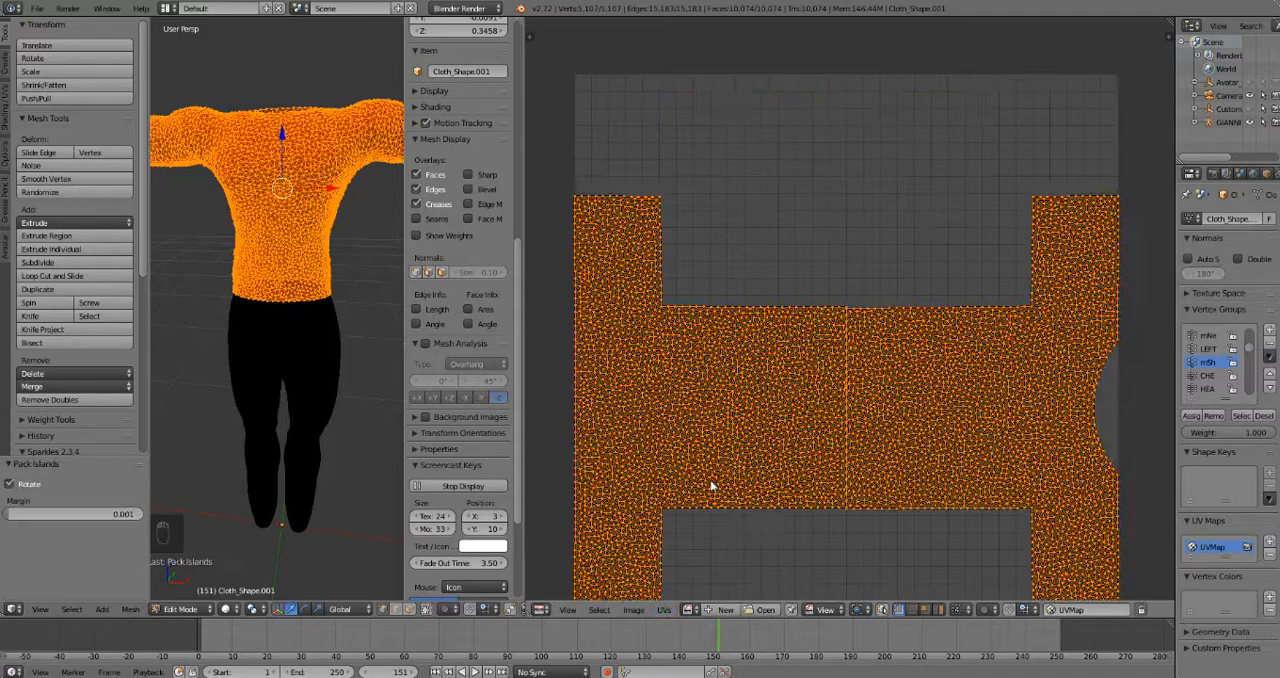
pyautogui.scroll(-1, 786, 400)
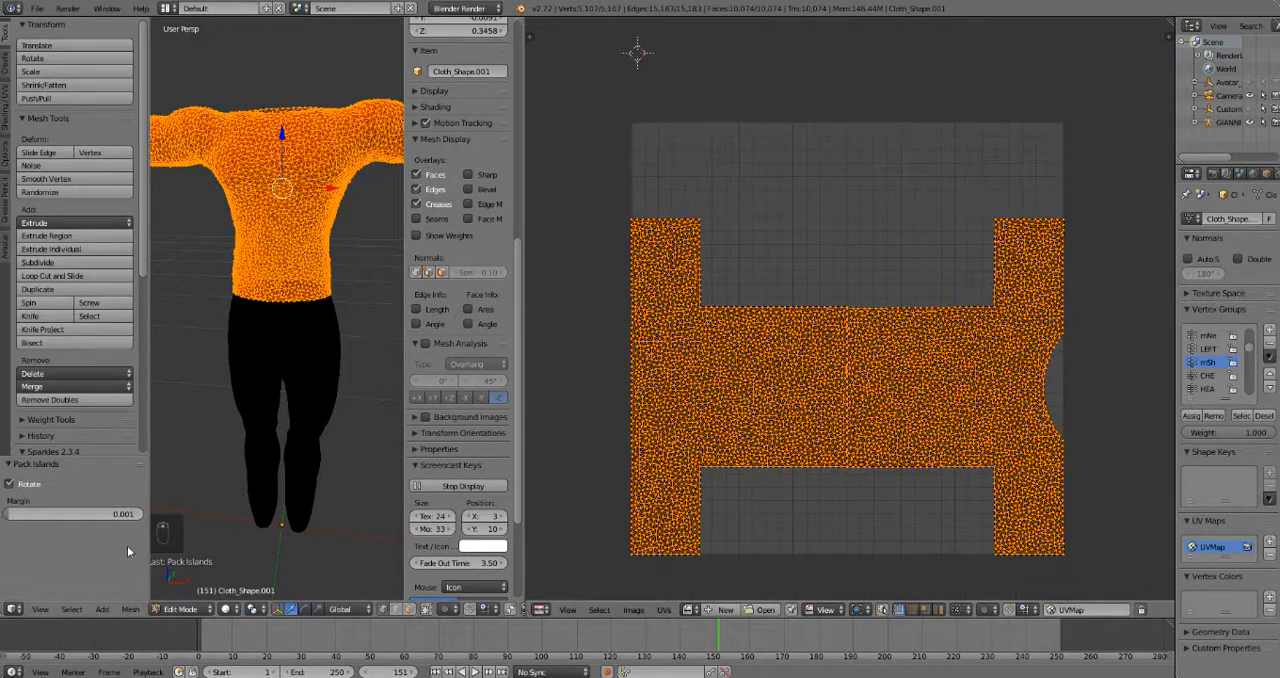
pyautogui.click(9, 484)
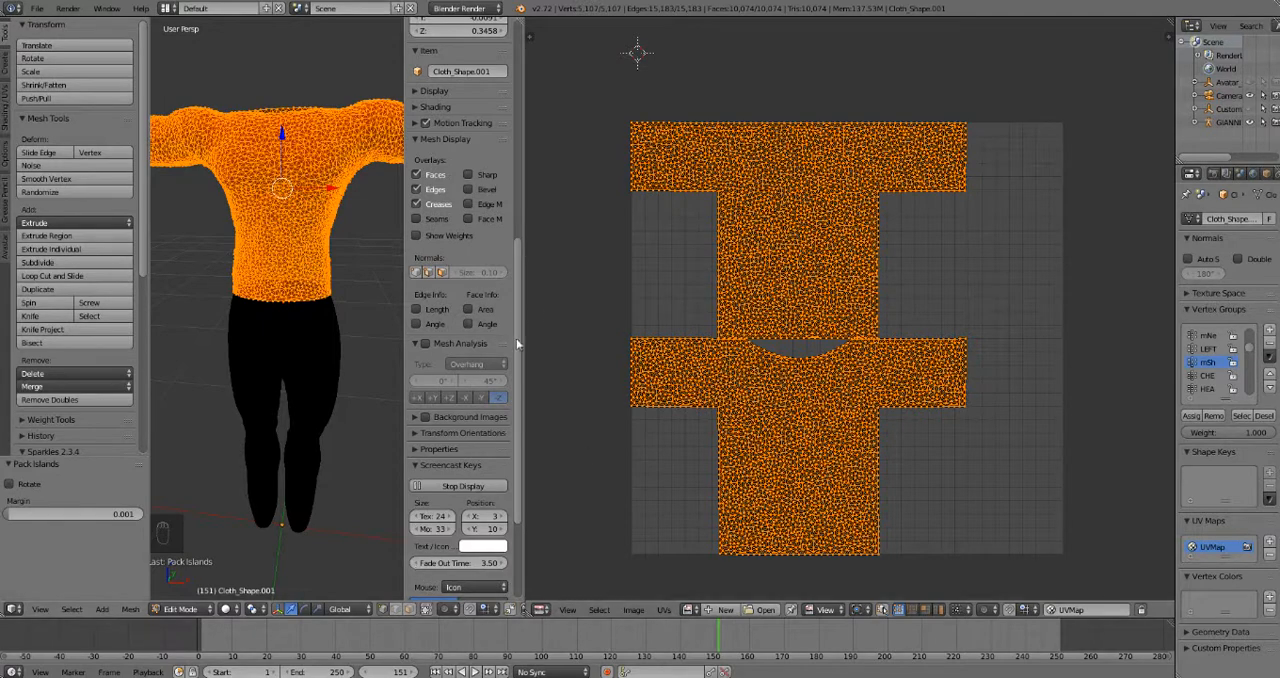
pyautogui.press('Tab')
pyautogui.press('Tab')
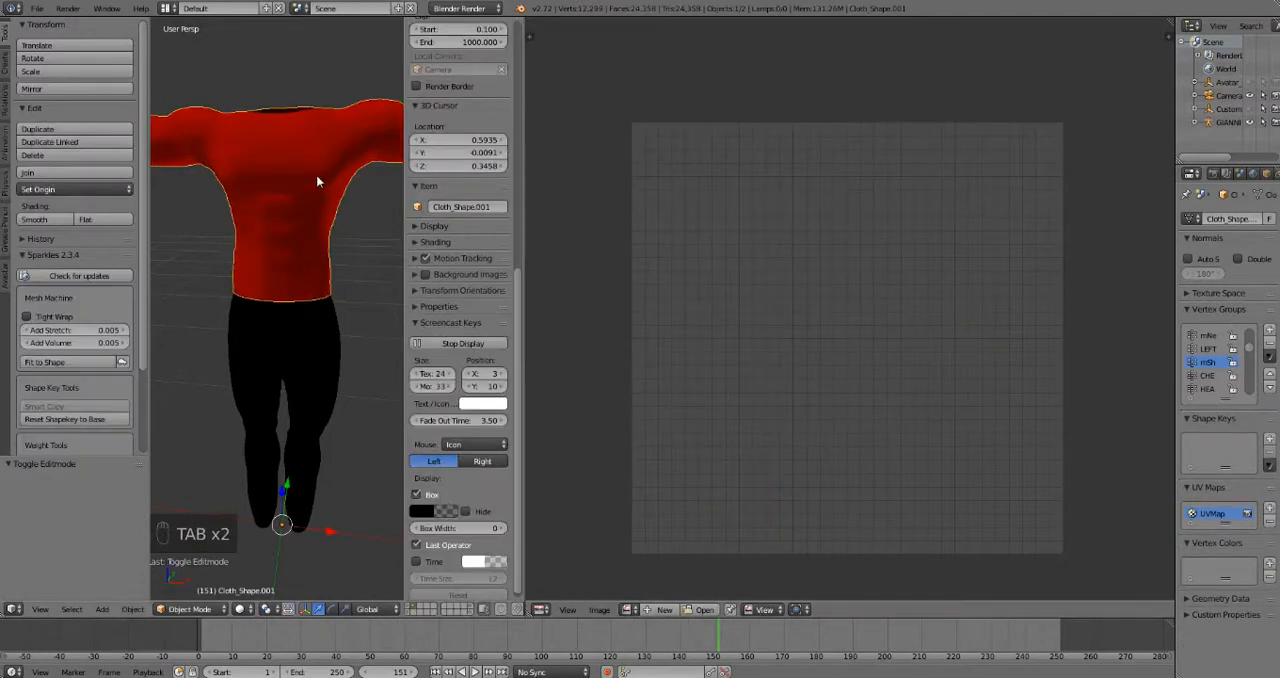
pyautogui.press('Tab')
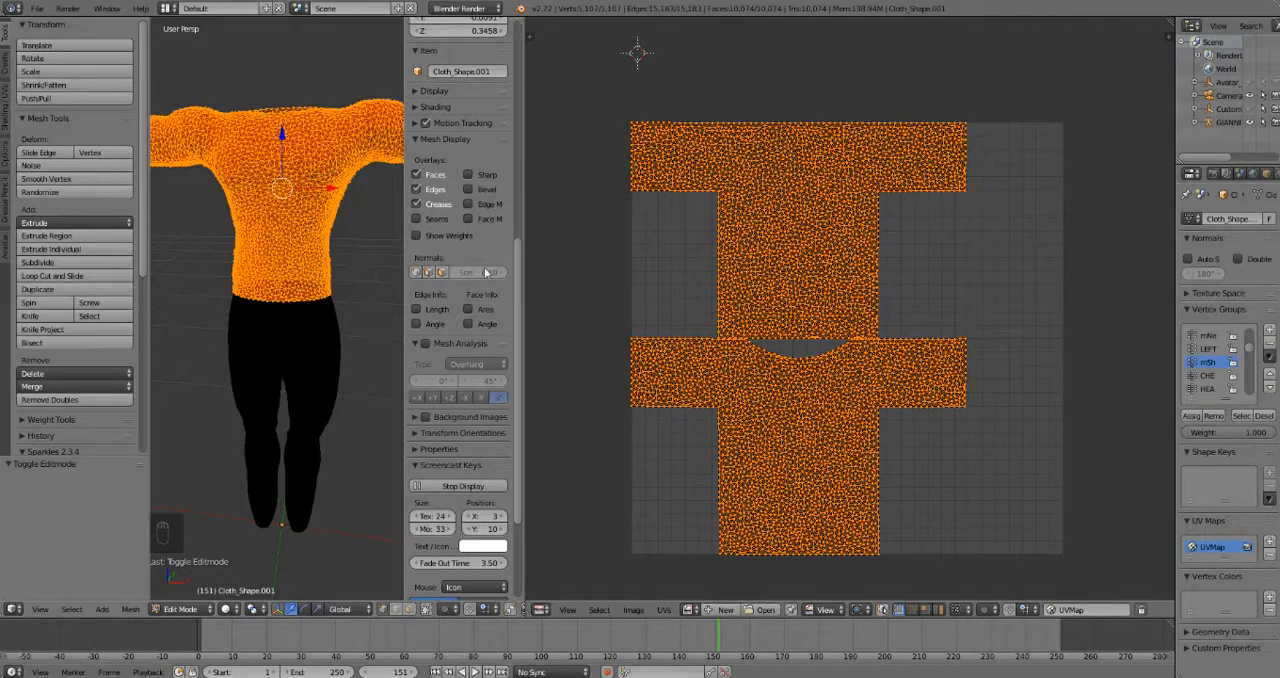
pyautogui.press('Tab')
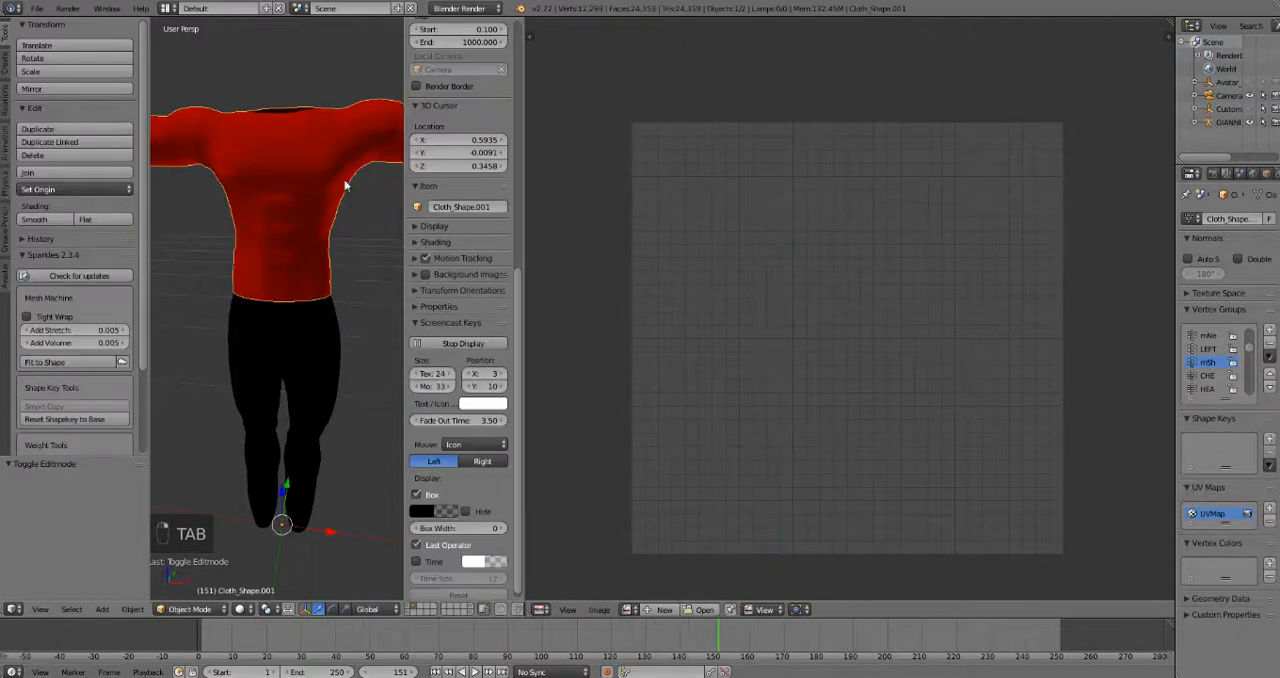
# - Glance at the UV layout and widen the Properties area to read the vertex group names
pyautogui.press('Tab')
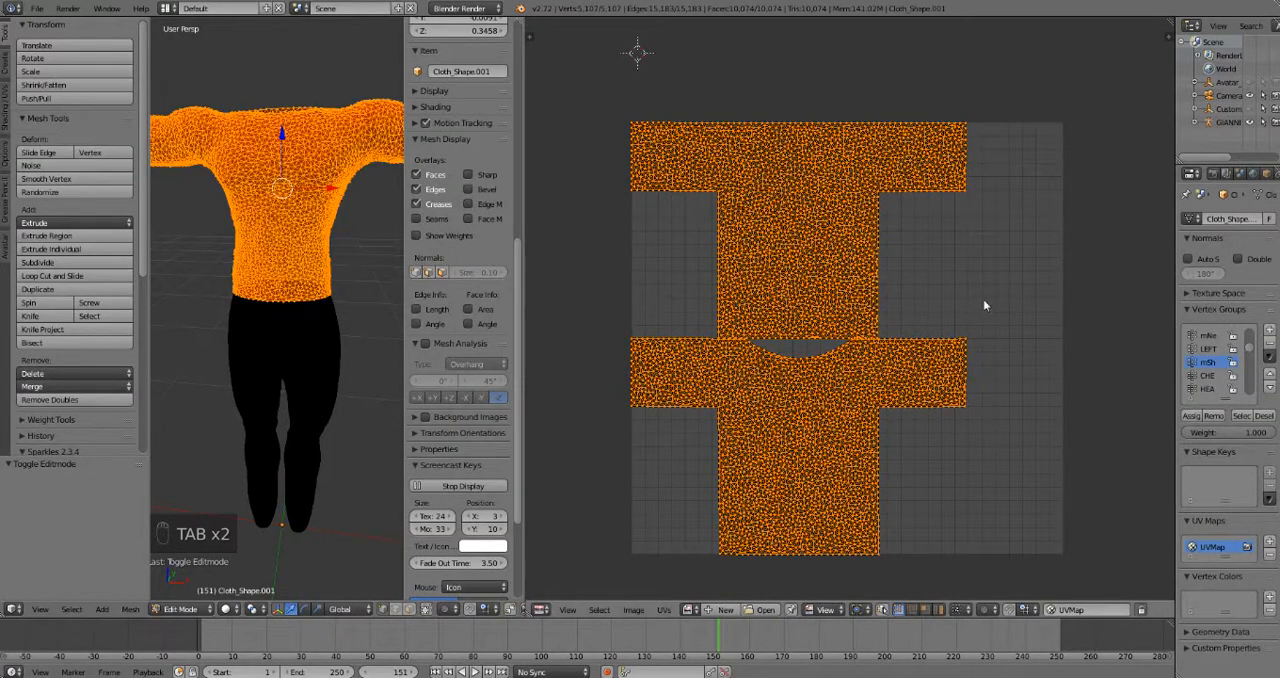
pyautogui.moveTo(985, 305); pyautogui.dragTo(920, 295, button='middle')
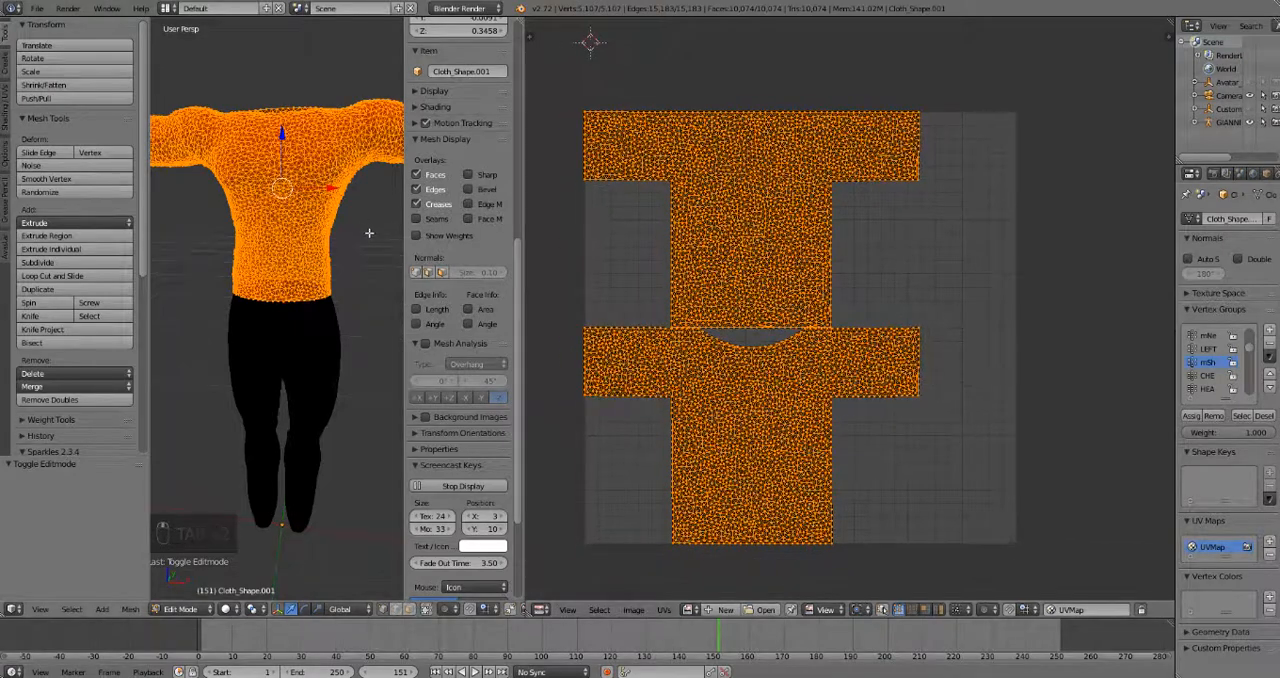
pyautogui.press('Tab')
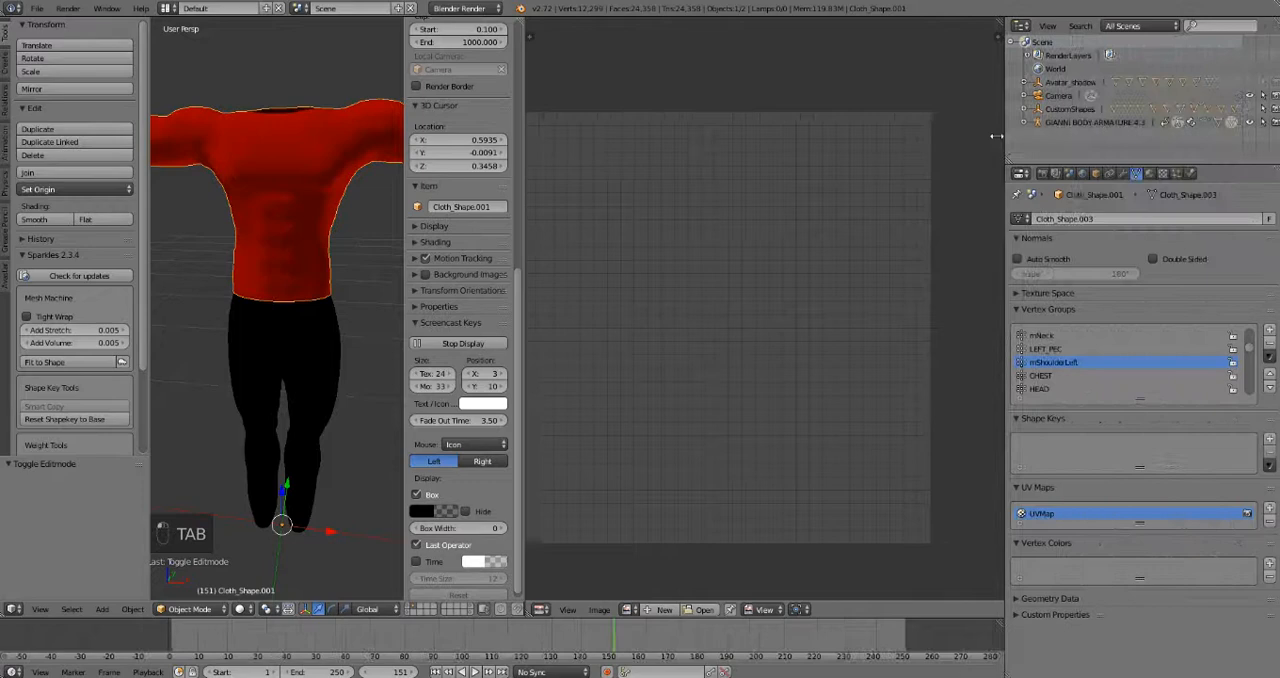
pyautogui.moveTo(1177, 136); pyautogui.dragTo(1003, 150)
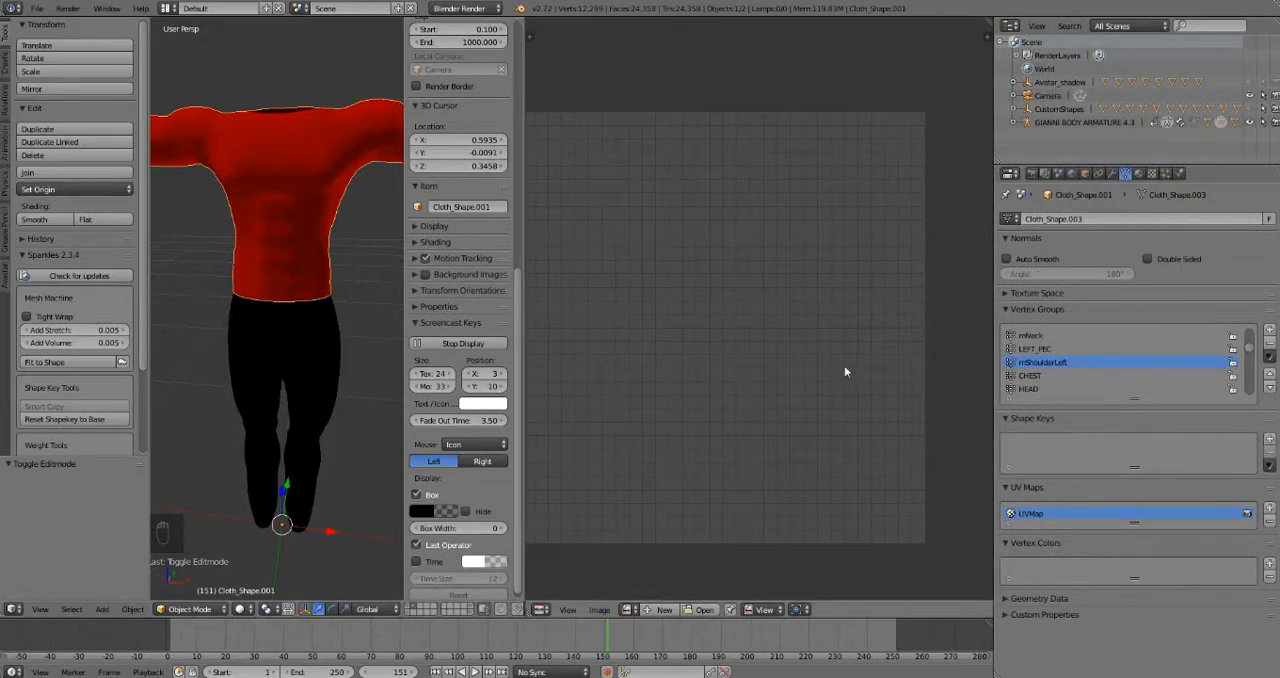
# - Start a new image in the UV/Image Editor with Width and Height set to 512 px
pyautogui.click(671, 612)
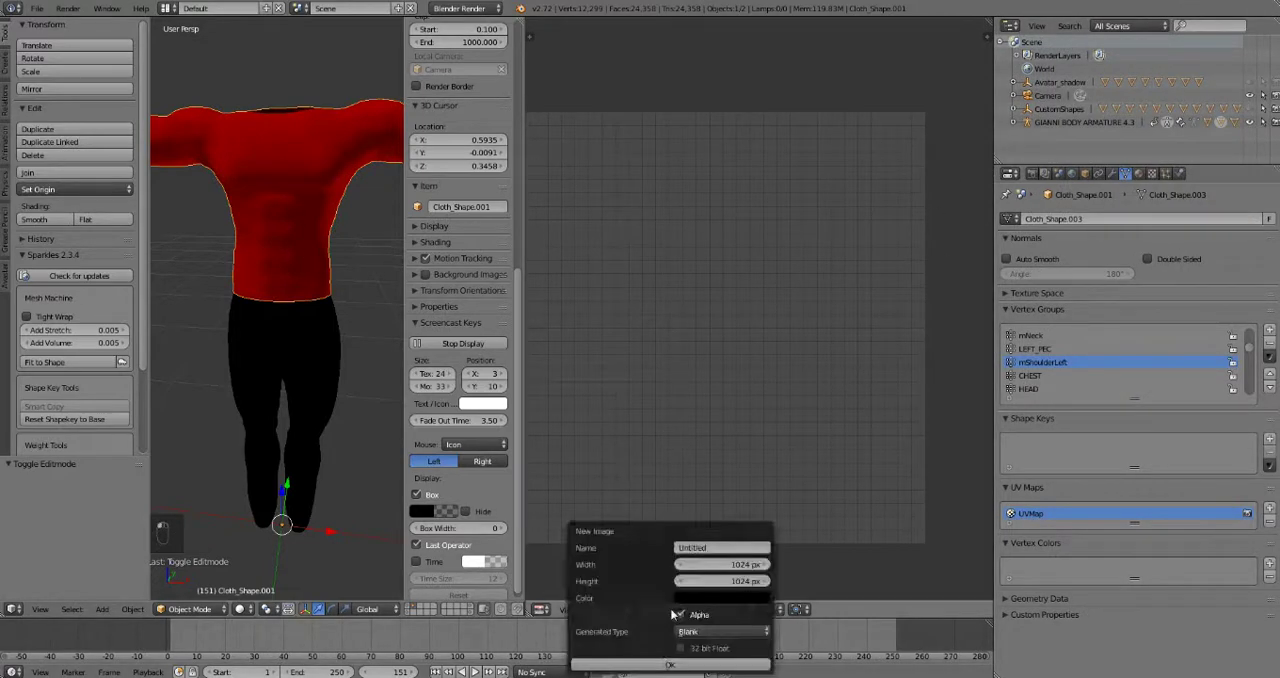
pyautogui.doubleClick(732, 564)
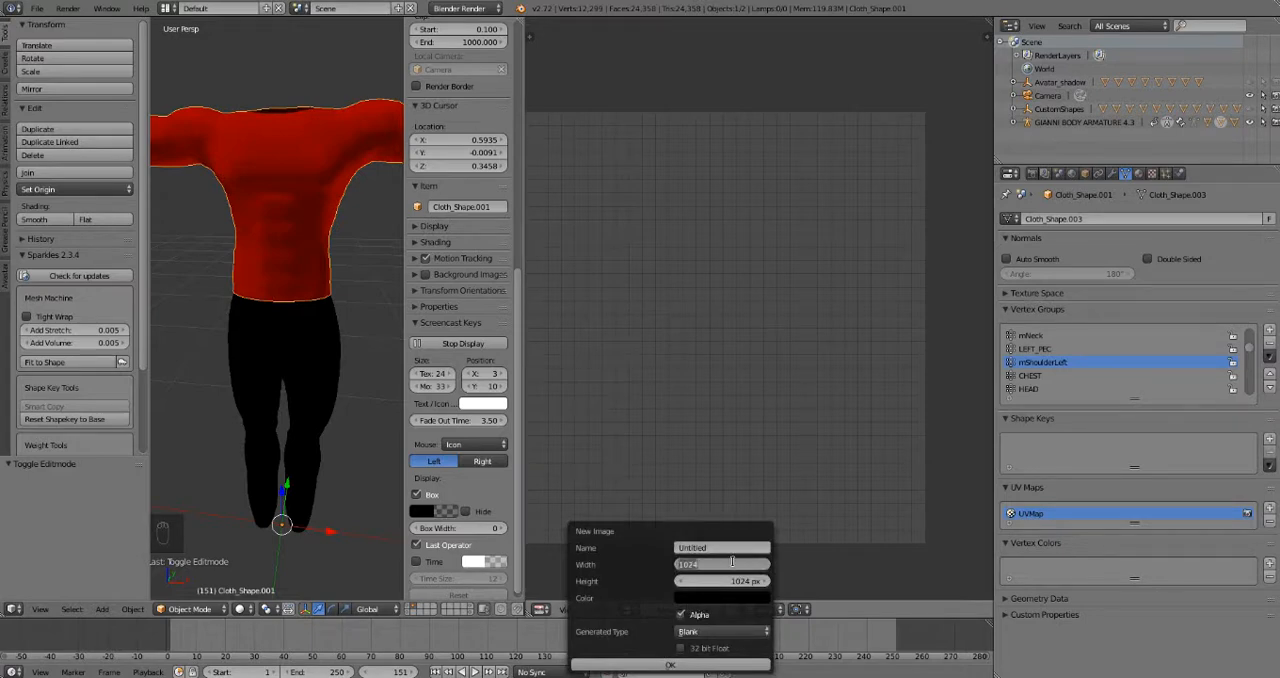
pyautogui.write('512')
pyautogui.press('Tab')
pyautogui.write('51')
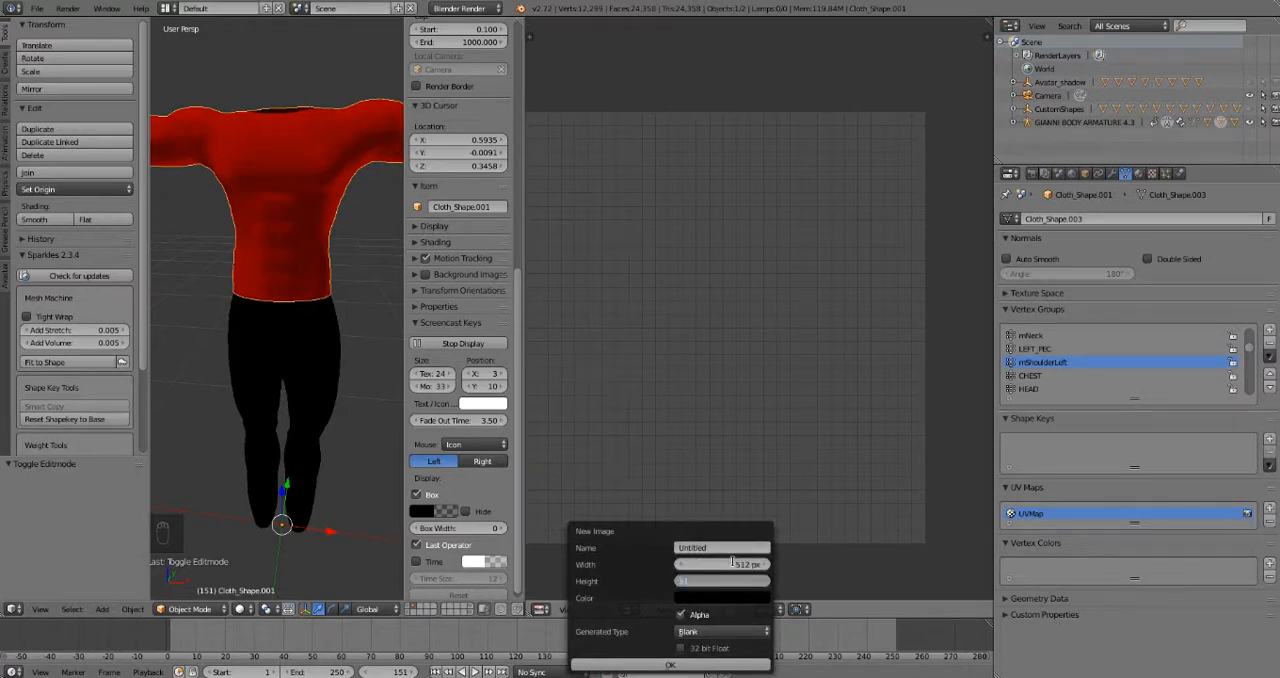
pyautogui.press('Return')
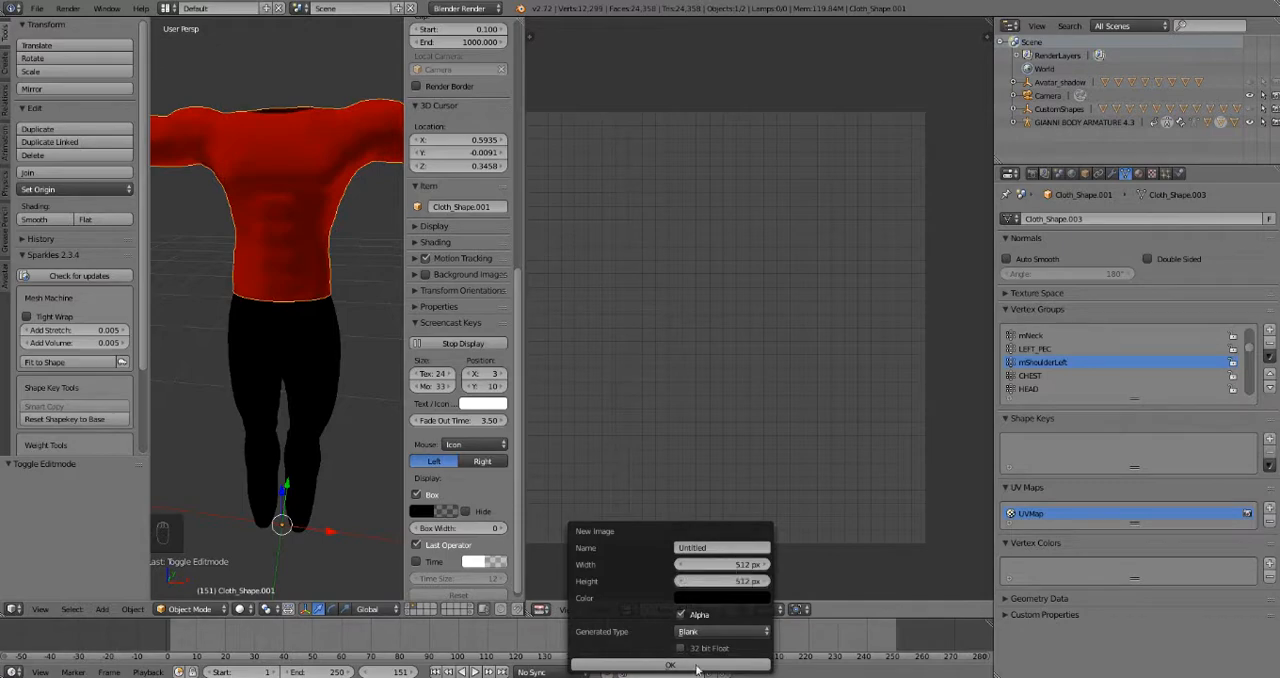
# - Confirm the new blank image and display Untitled behind the shirt's UV layout, fitted to view
pyautogui.click(681, 666)
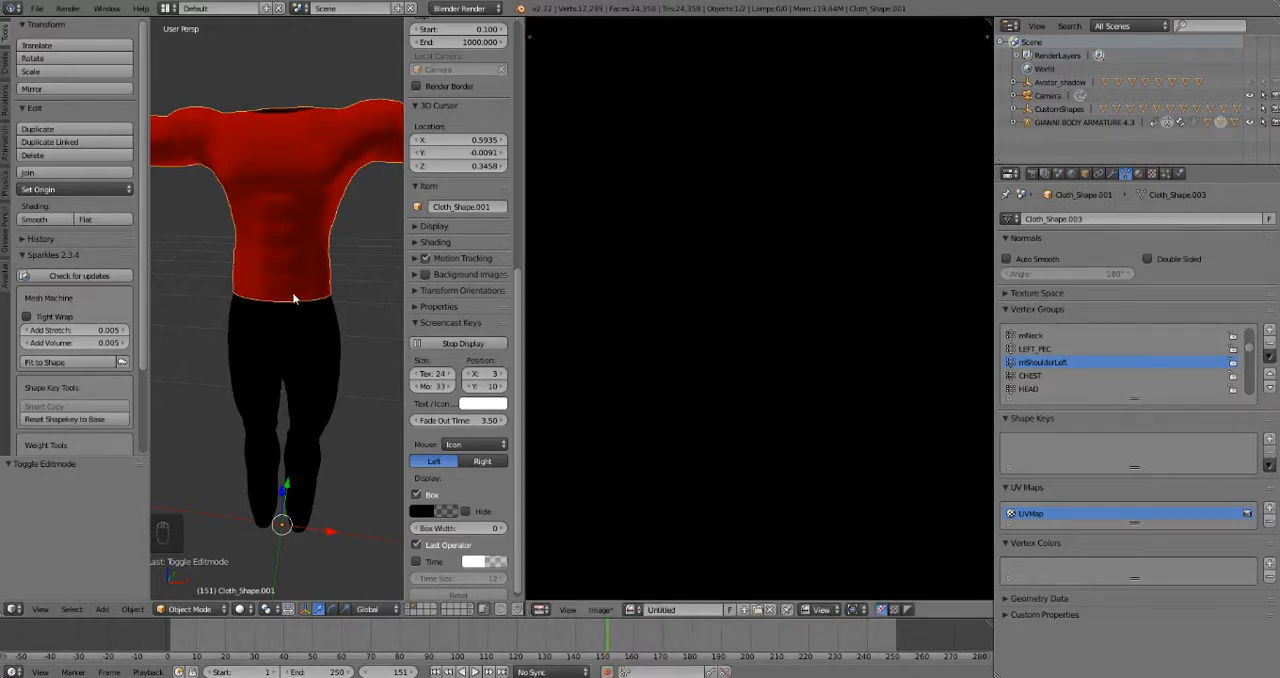
pyautogui.press('Tab')
pyautogui.click(688, 609)
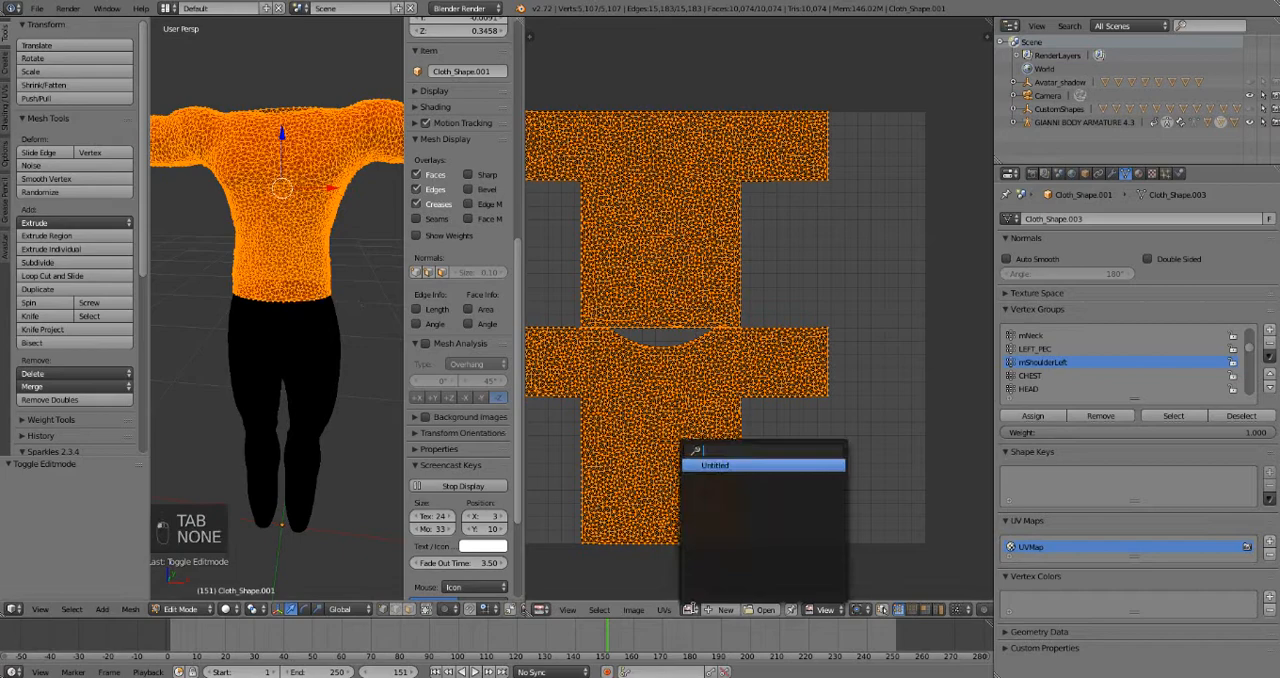
pyautogui.click(726, 466)
pyautogui.press('Home')
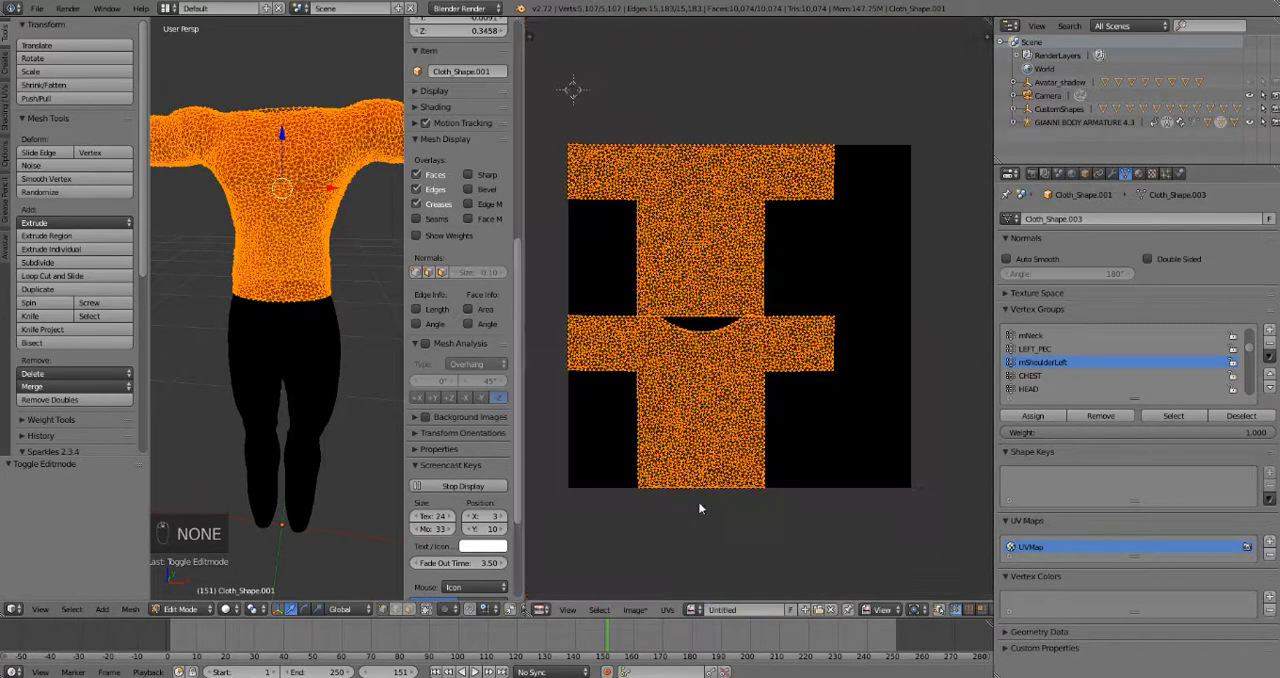
# - In Render properties set Bake Mode to Ambient Occlusion and bake it into the image
pyautogui.click(1036, 174)
pyautogui.scroll(-1, 1100, 400)
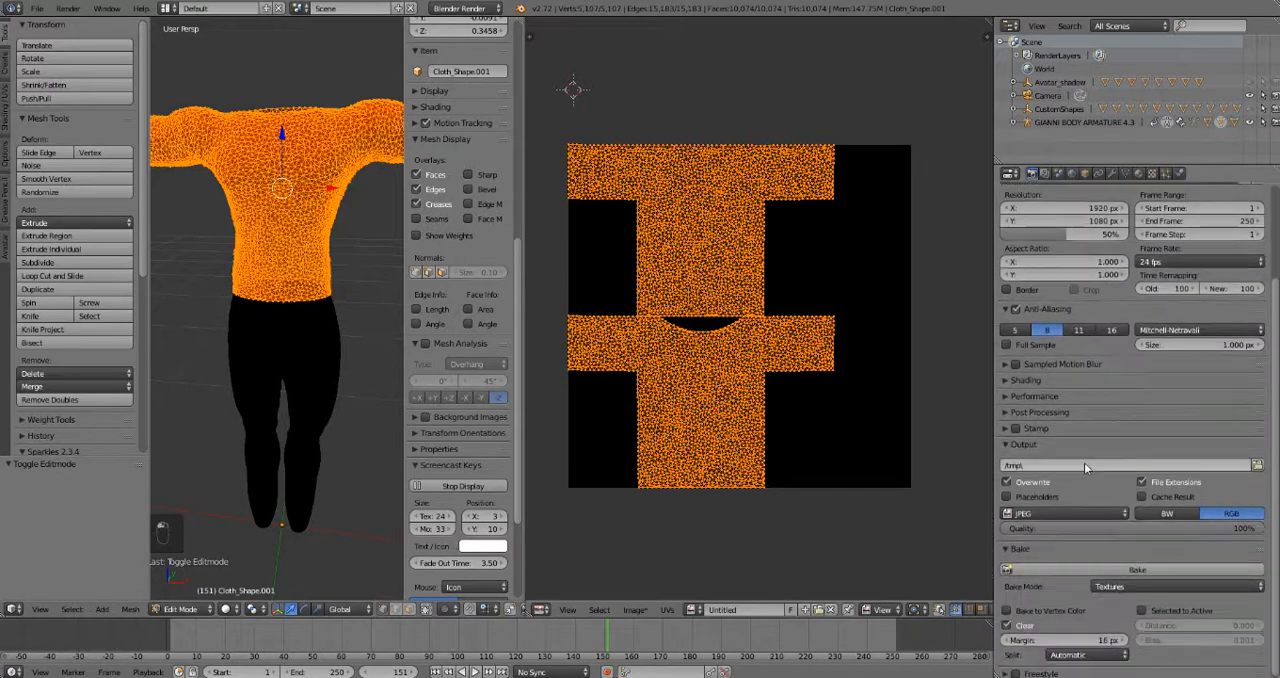
pyautogui.scroll(-1, 1150, 550)
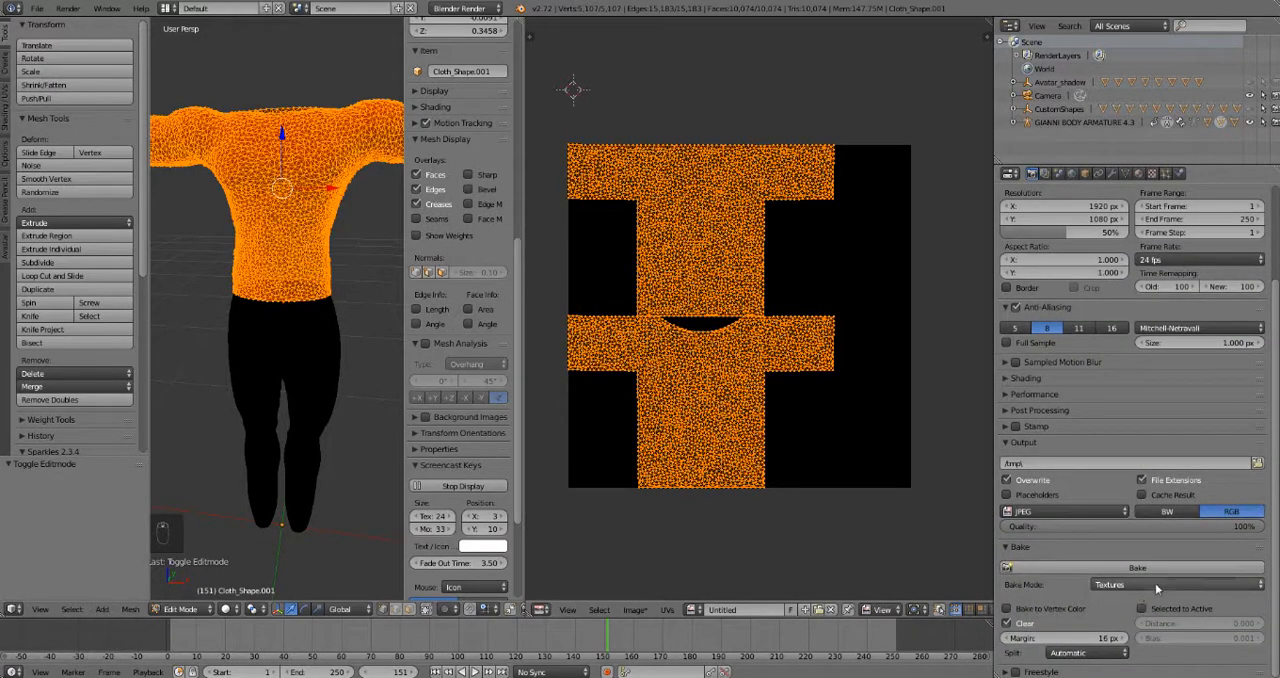
pyautogui.click(1157, 586)
pyautogui.click(1138, 600)
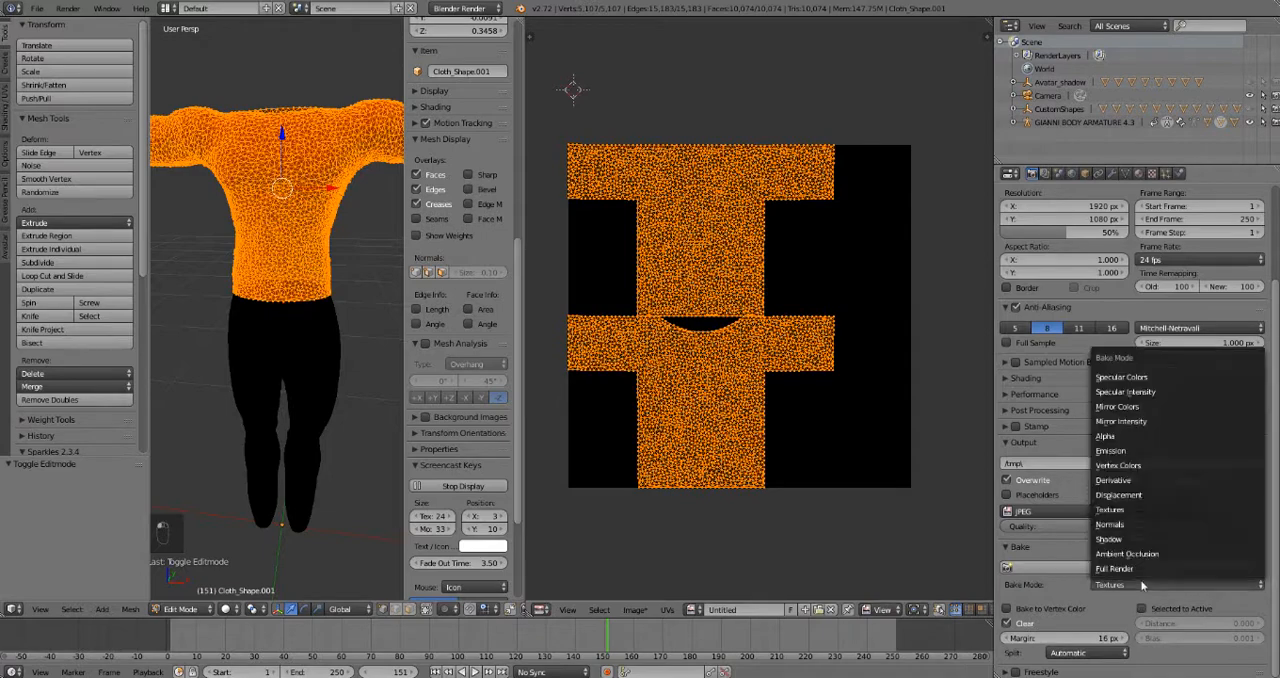
pyautogui.click(1127, 553)
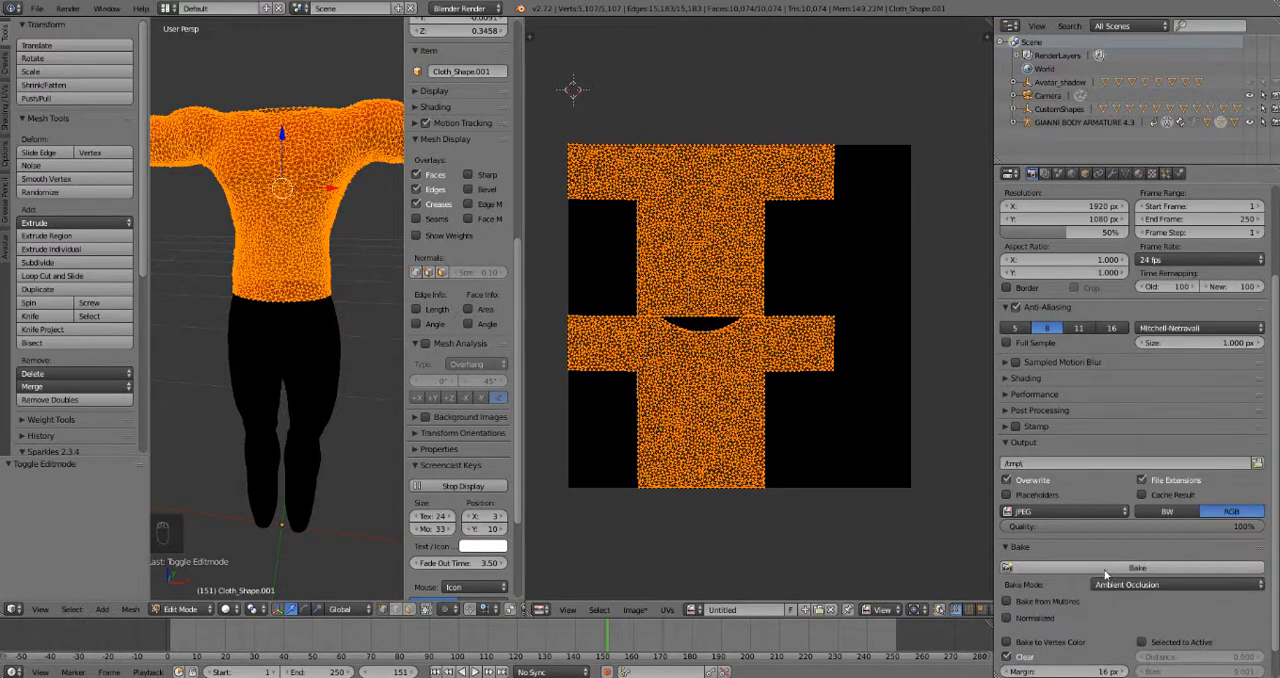
pyautogui.scroll(-1, 1071, 582)
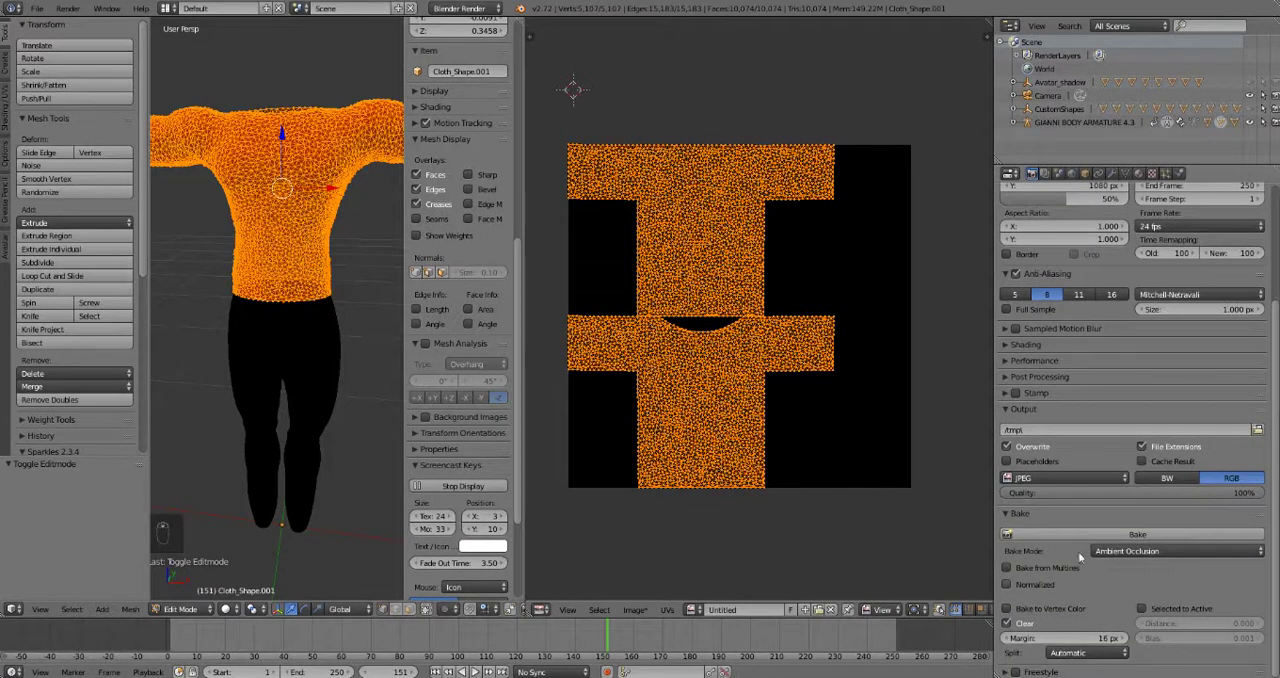
pyautogui.click(1010, 533)
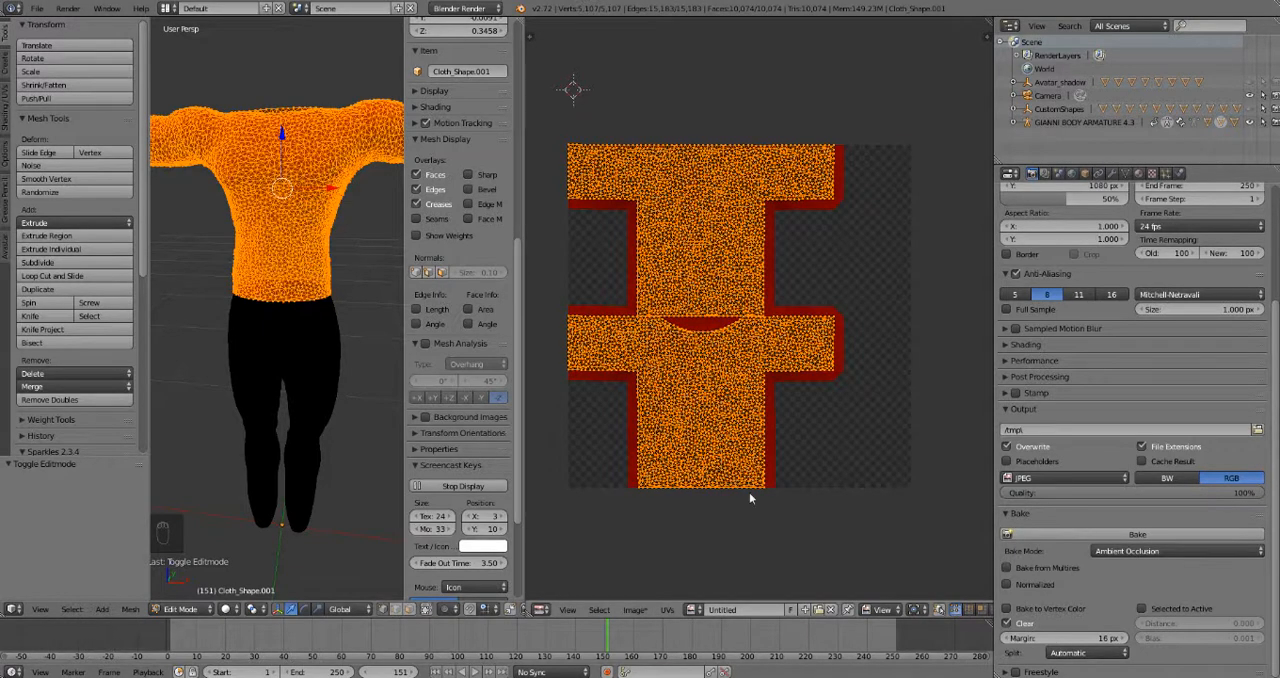
pyautogui.press('Tab')
pyautogui.scroll(1, 733, 401)
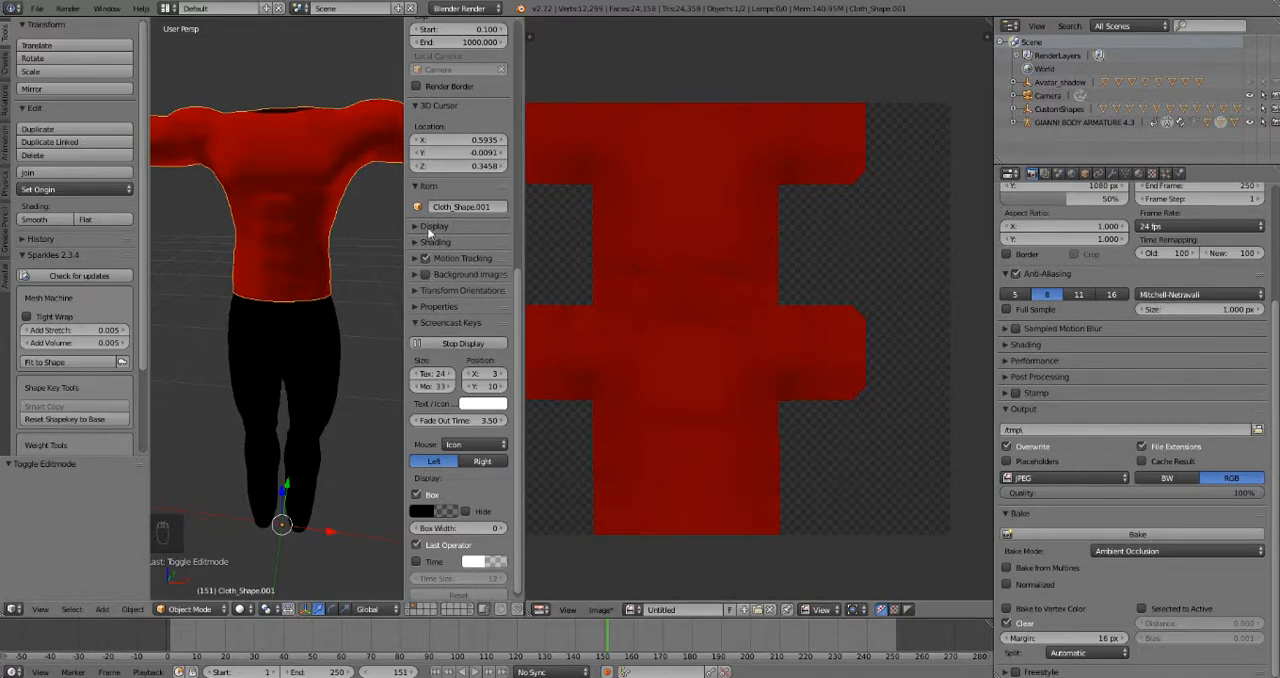
# - Enable Textured Solid in the N sidebar's Shading panel so the baked texture shows on the shirt
pyautogui.click(432, 226)
pyautogui.click(428, 243)
pyautogui.click(430, 275)
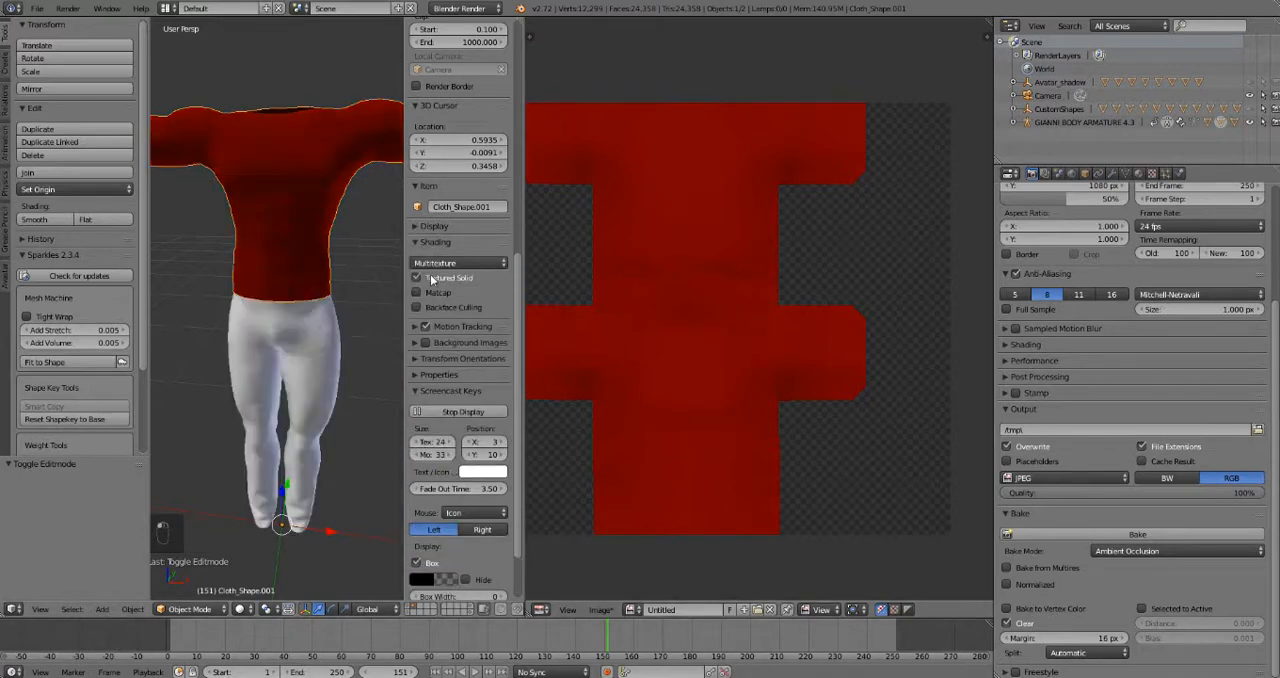
pyautogui.scroll(1, 262, 230)
pyautogui.scroll(2, 262, 230)
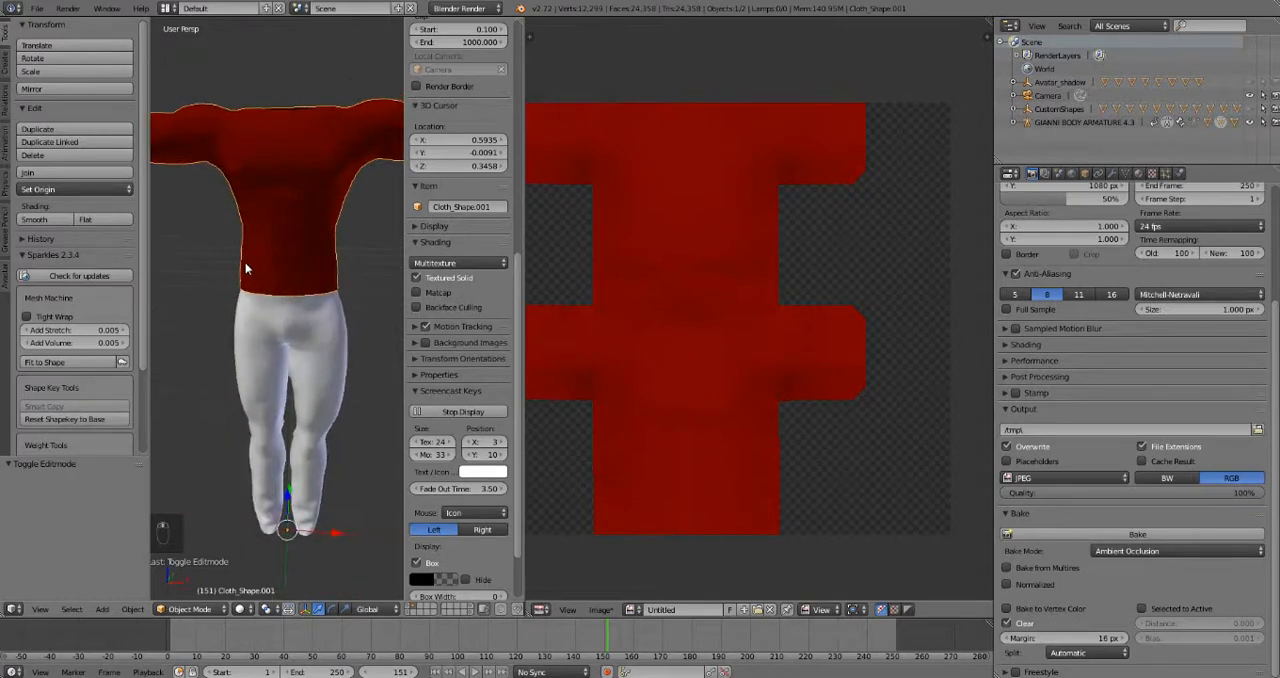
pyautogui.scroll(1, 302, 252)
pyautogui.moveTo(300, 258)
pyautogui.mouseDown(button='middle')
pyautogui.moveTo(210, 257)
pyautogui.moveTo(293, 265)
pyautogui.mouseUp(button='middle')
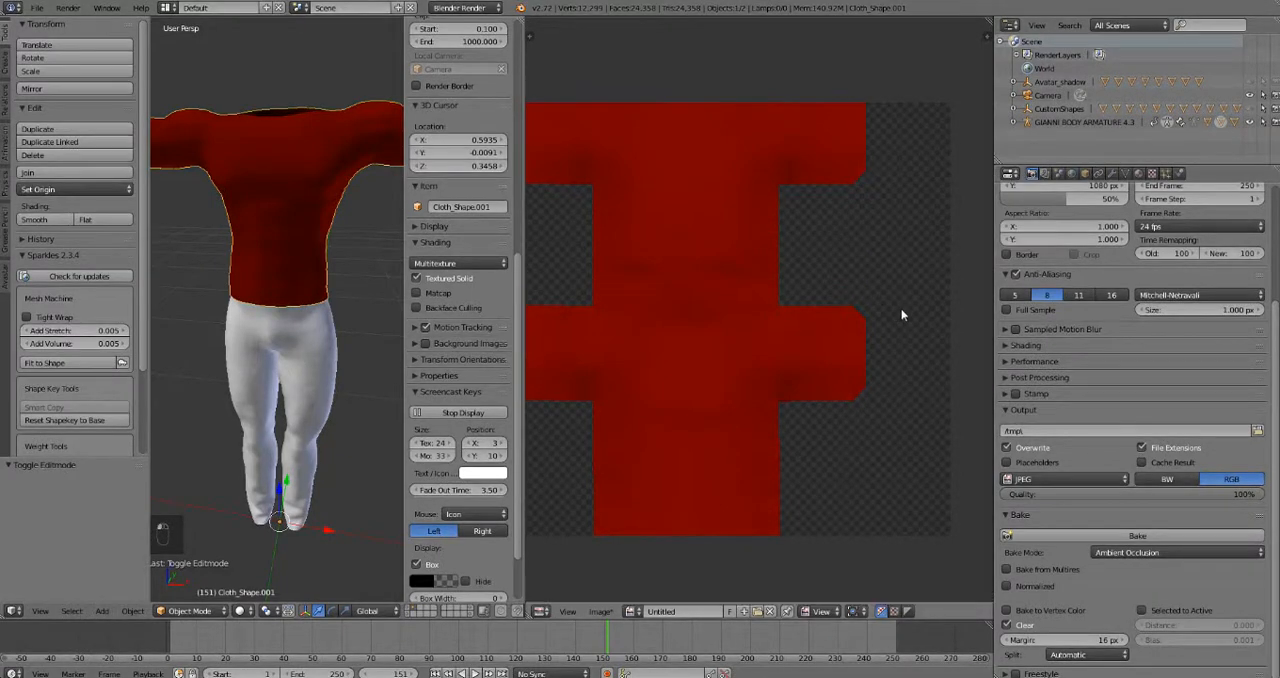
pyautogui.moveTo(806, 206); pyautogui.dragTo(829, 208, button='middle')
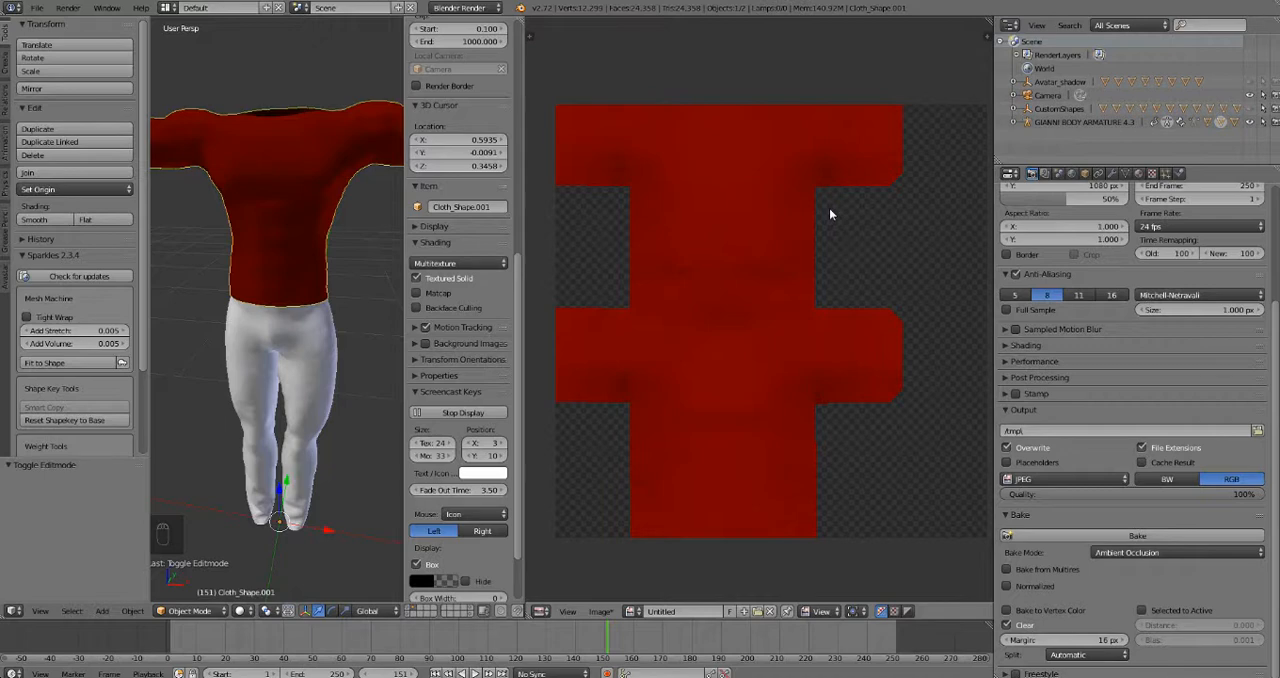
# - Set Material12210's diffuse colour to white in the Material settings
pyautogui.click(1138, 176)
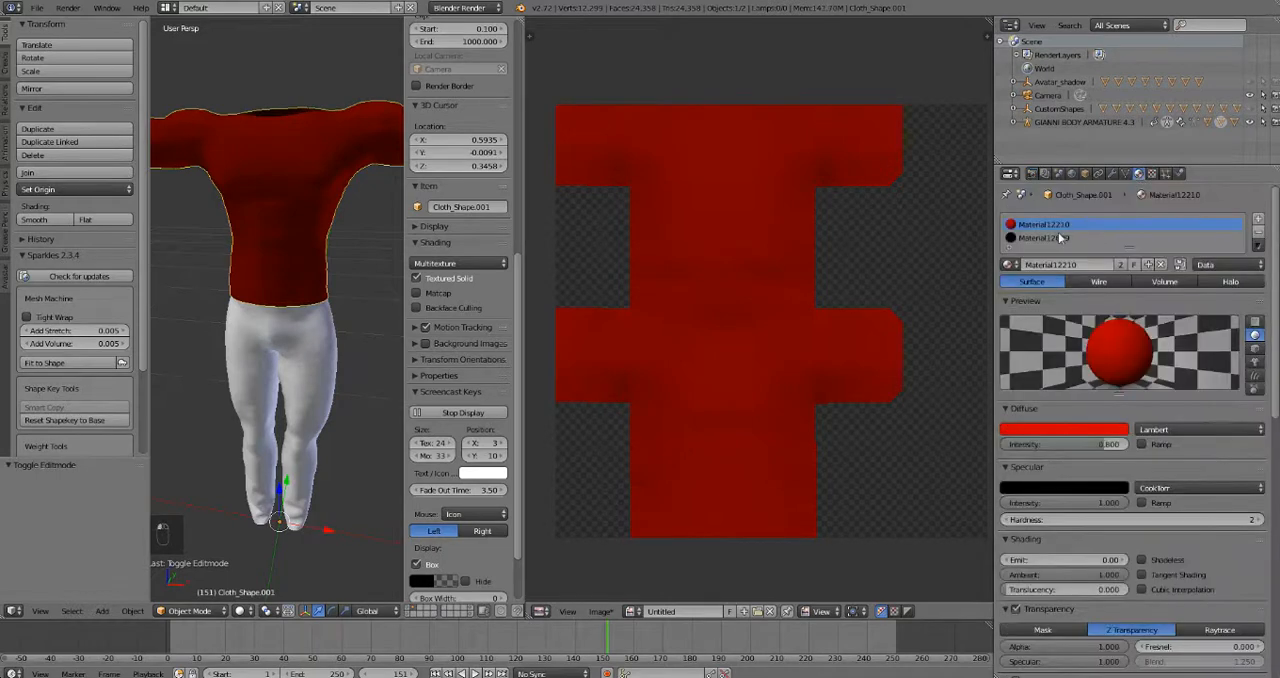
pyautogui.click(1079, 432)
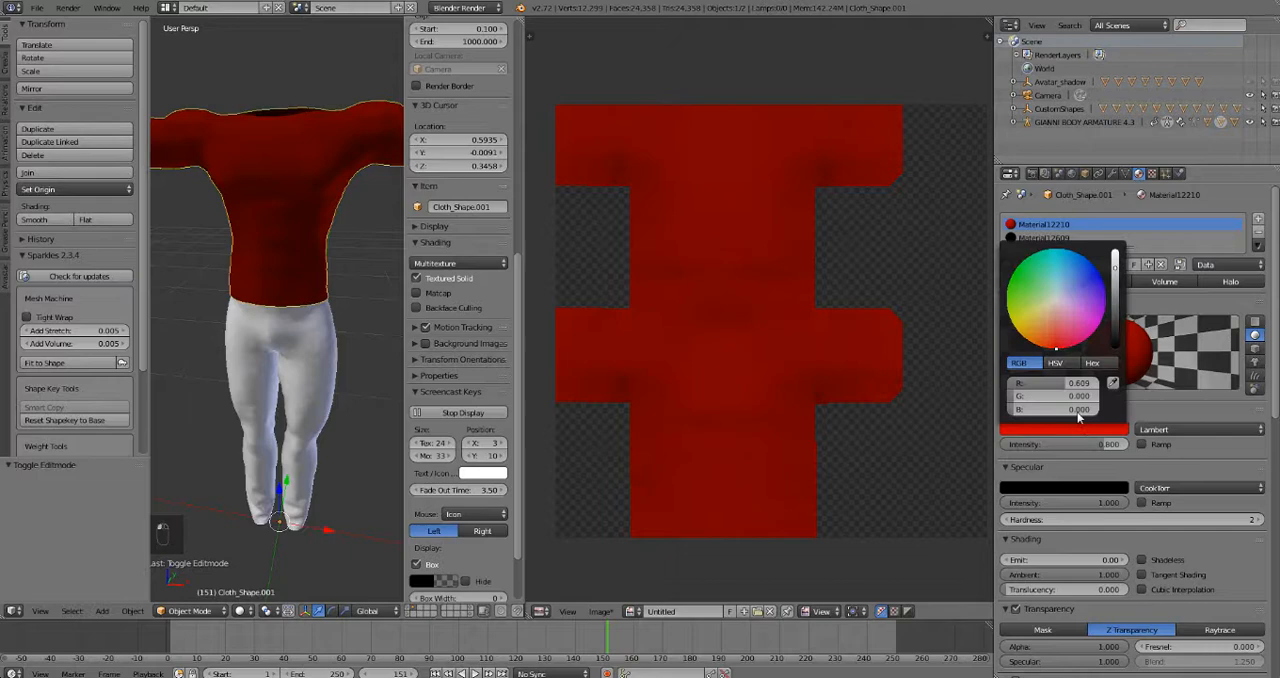
pyautogui.click(1056, 300)
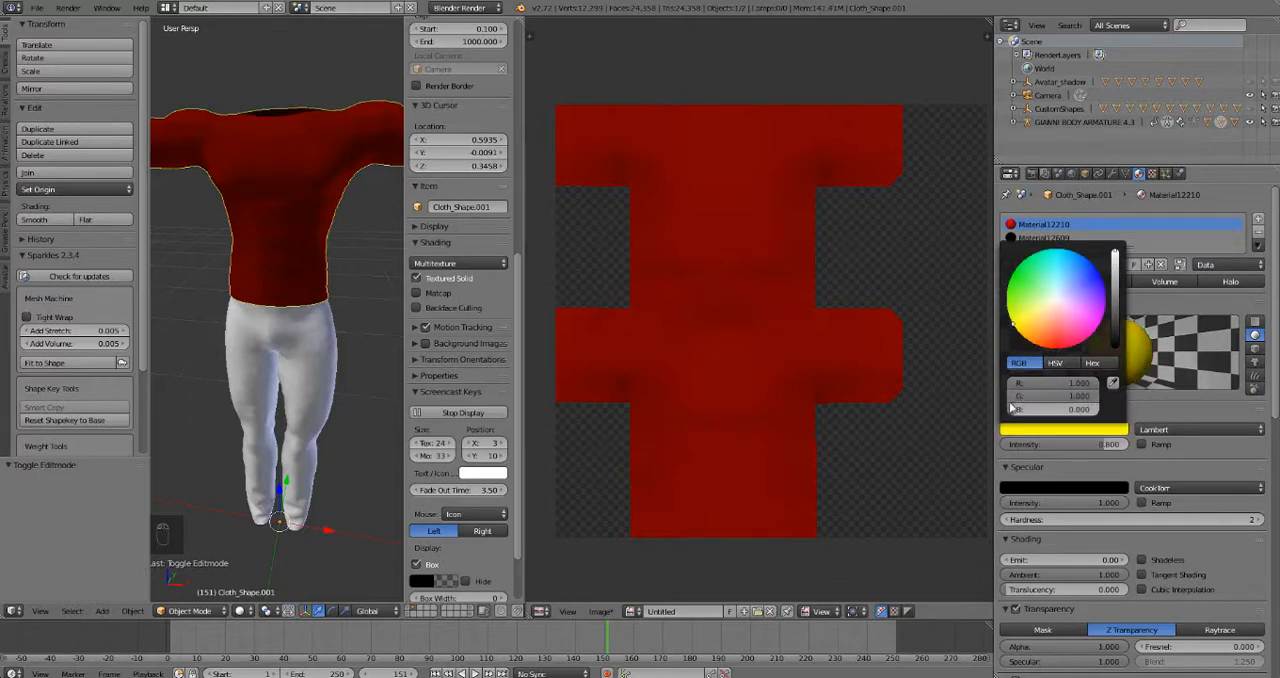
pyautogui.click(1221, 378)
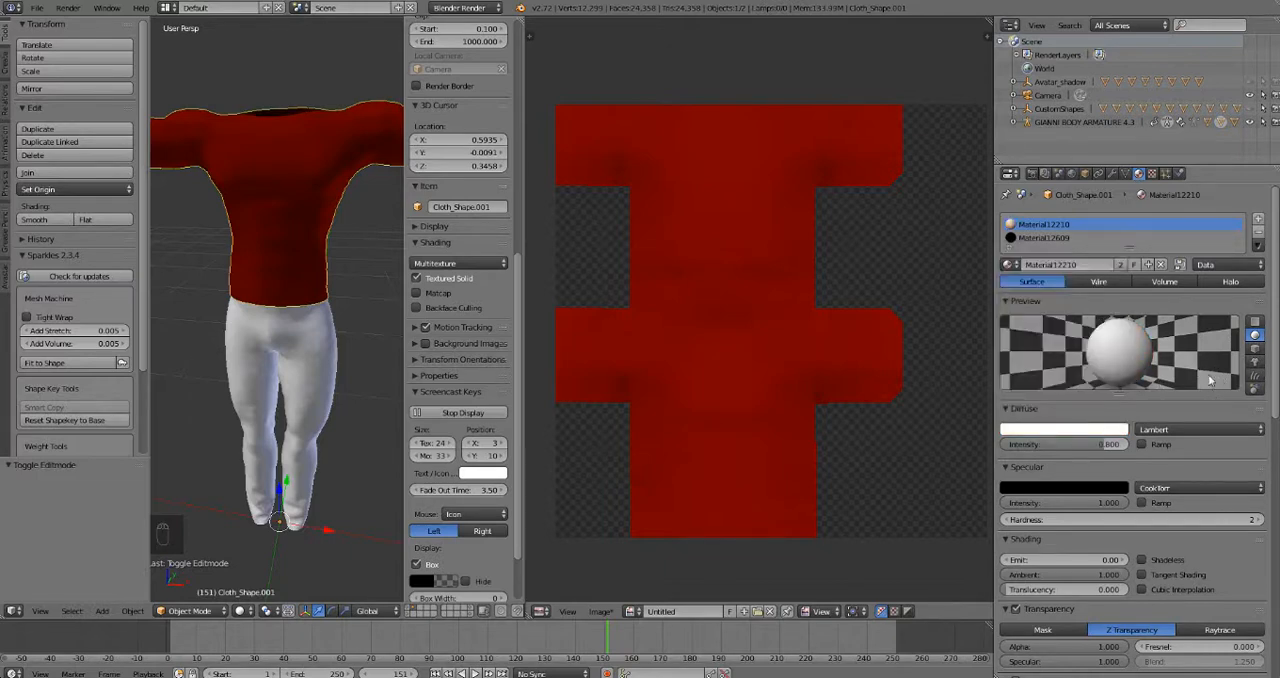
# - Set the second material Material12609's diffuse RGB to 1, 1, 1
pyautogui.click(1048, 239)
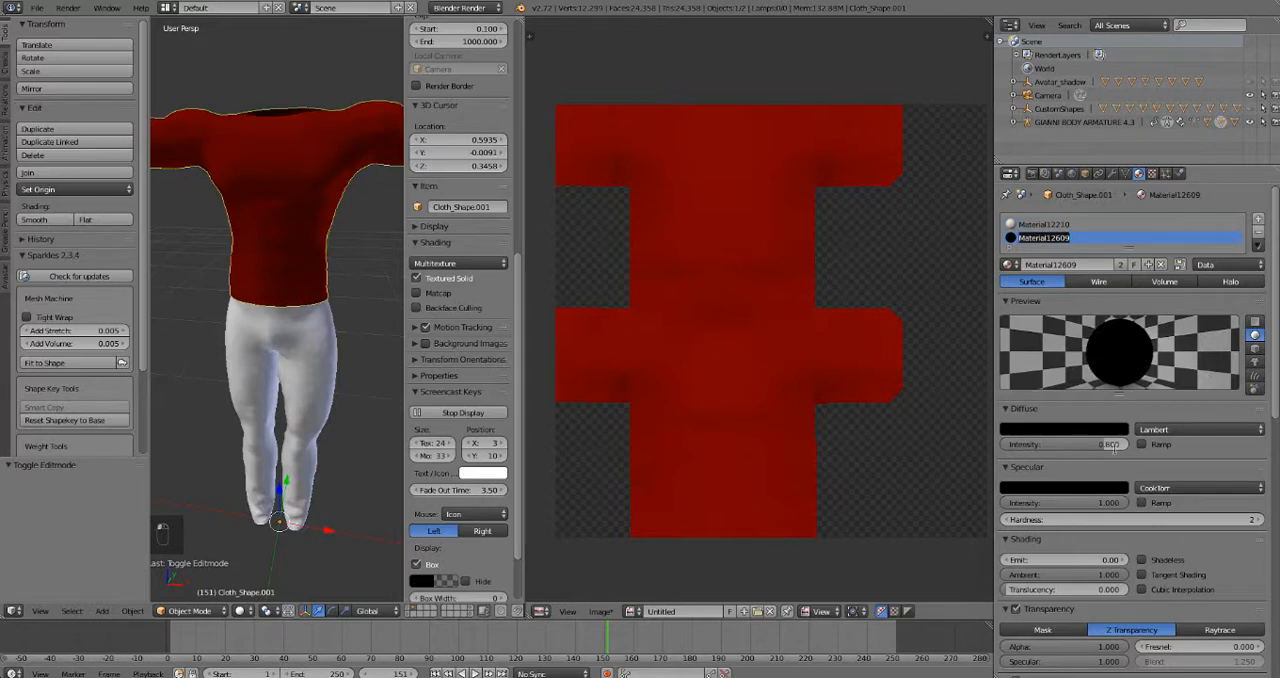
pyautogui.click(1064, 431)
pyautogui.doubleClick(1060, 383)
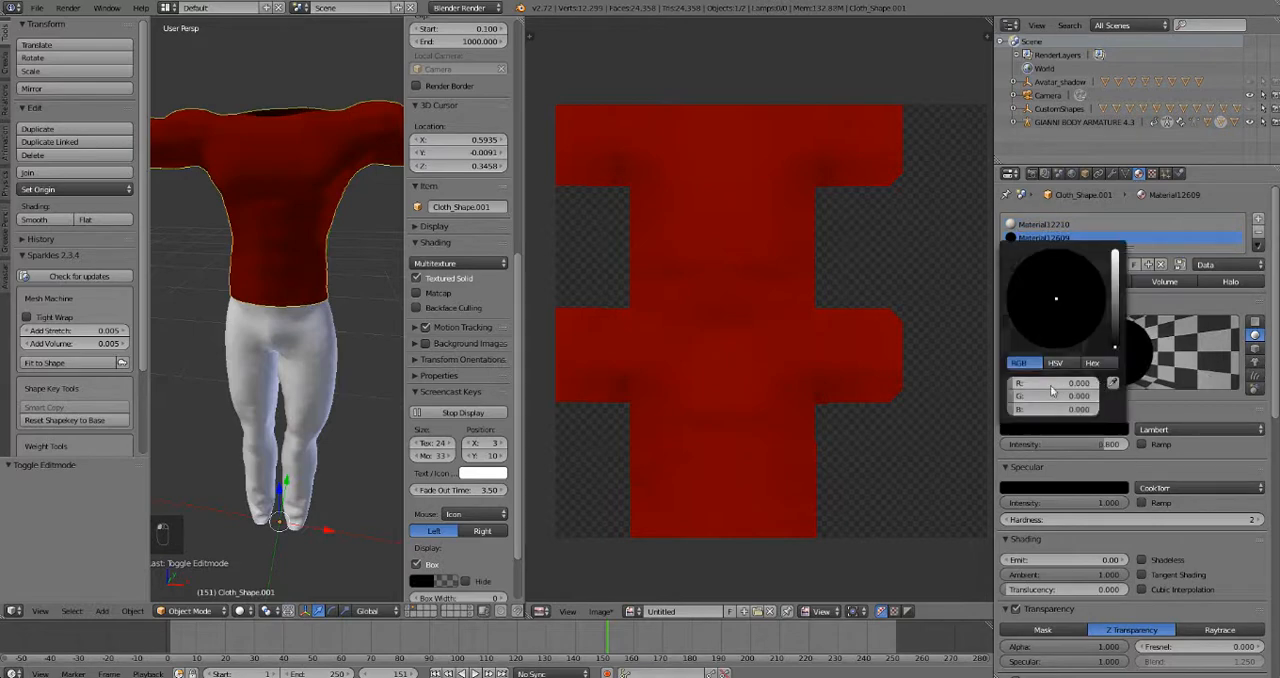
pyautogui.write('1')
pyautogui.press('Return')
pyautogui.doubleClick(1055, 396)
pyautogui.write('1')
pyautogui.press('Return')
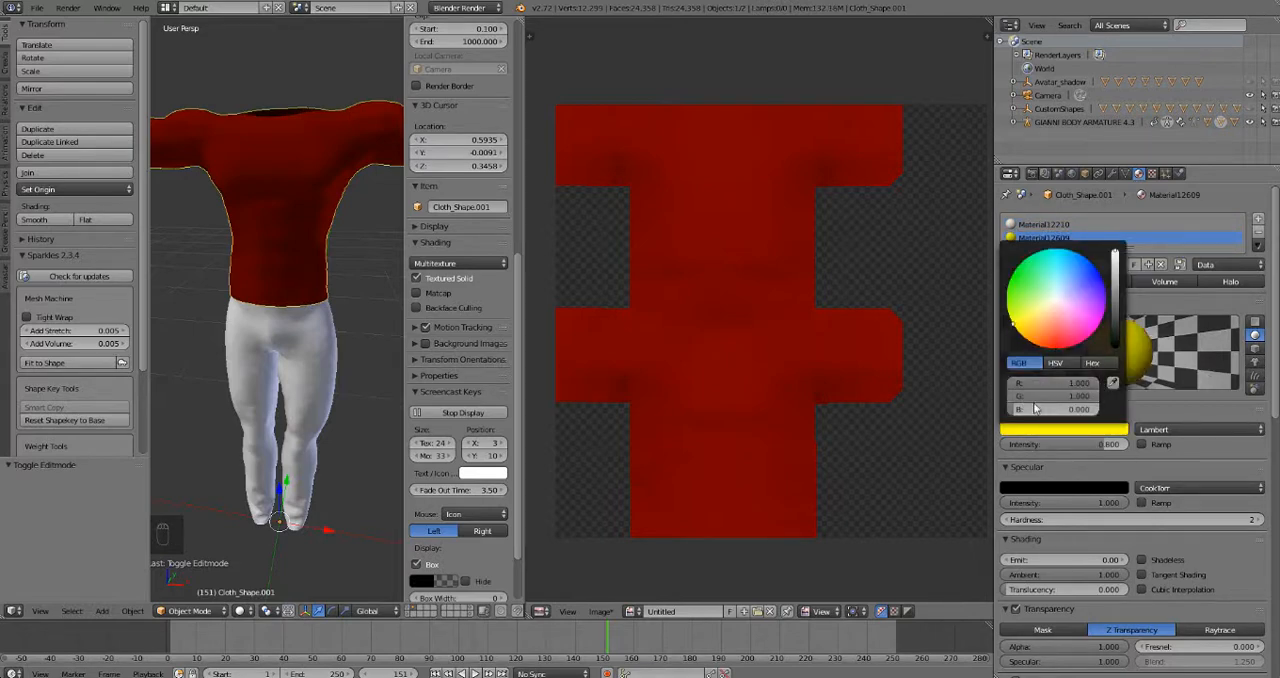
pyautogui.doubleClick(1055, 409)
pyautogui.write('1')
pyautogui.press('Return')
pyautogui.press('Return')
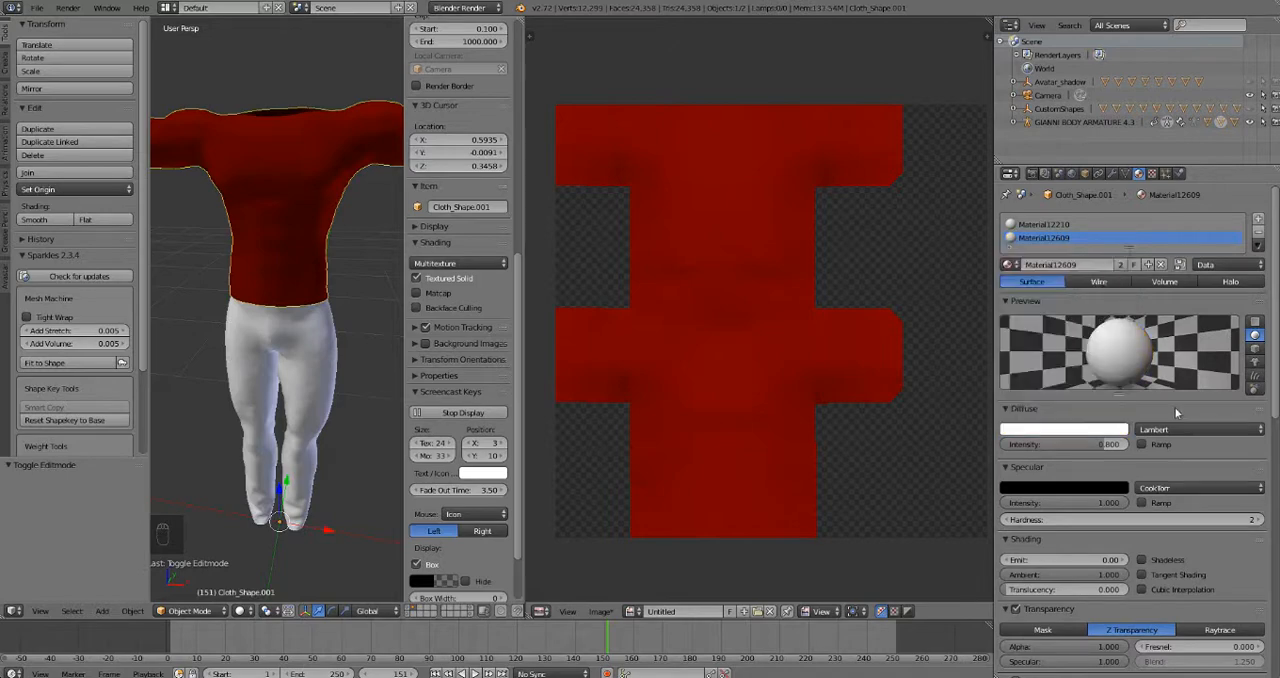
pyautogui.click(1032, 174)
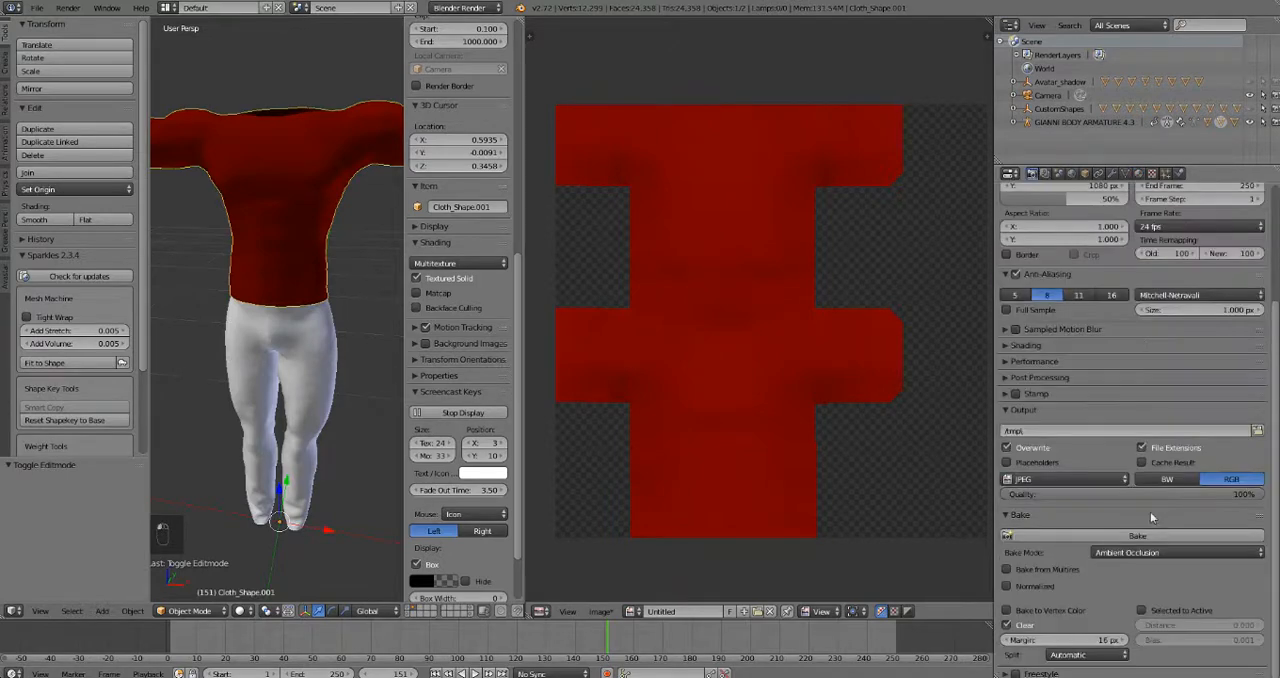
# - Re-bake the ambient occlusion with the white materials and look over the shirt model
pyautogui.click(1117, 533)
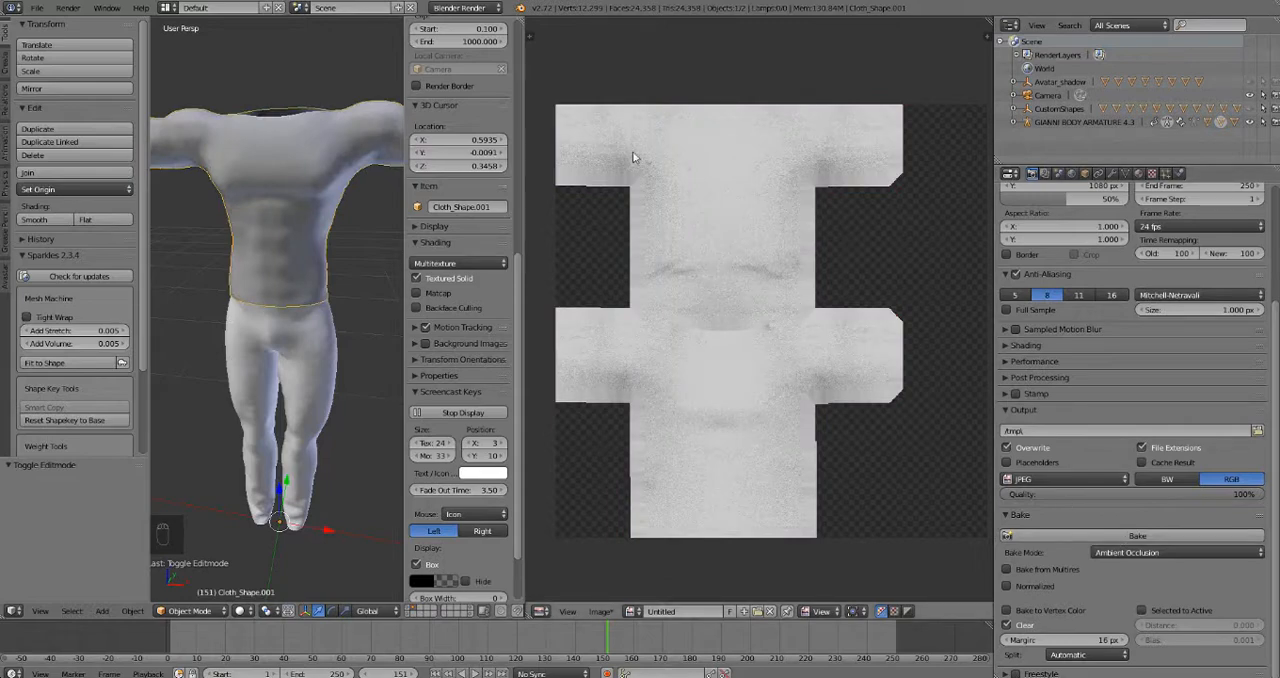
pyautogui.scroll(1, 756, 317)
pyautogui.scroll(1, 756, 317)
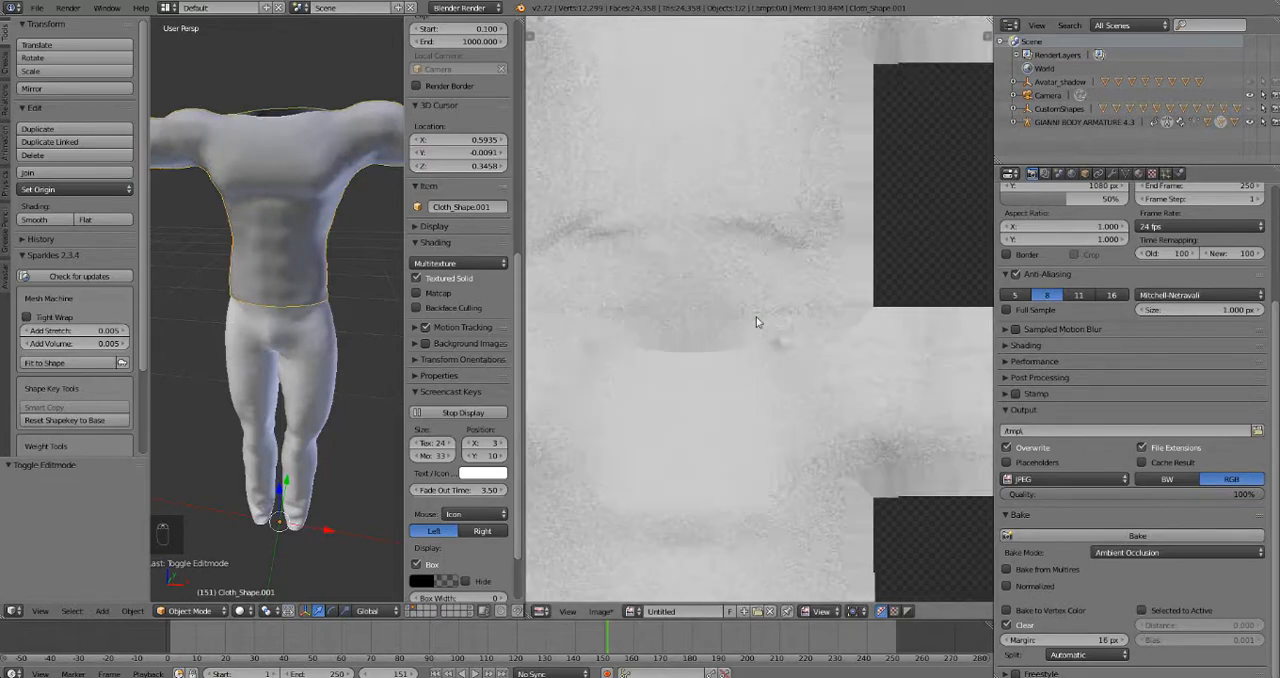
pyautogui.scroll(-2, 756, 317)
pyautogui.scroll(-1, 756, 317)
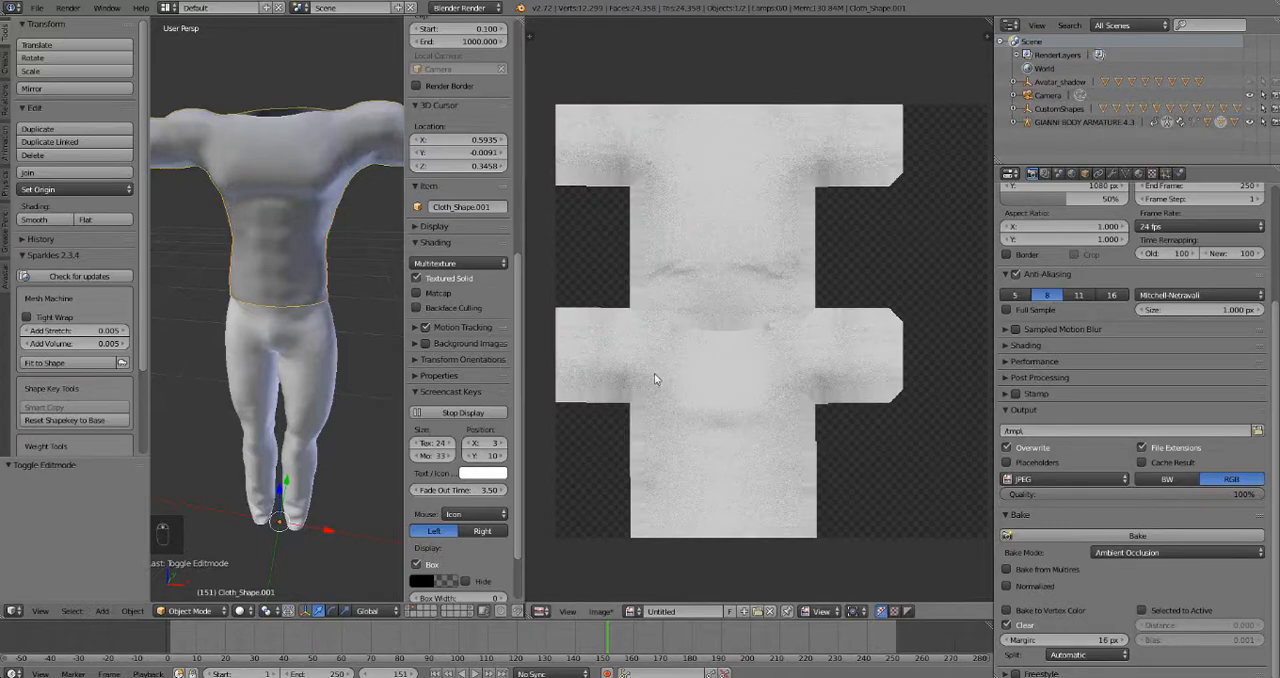
pyautogui.press('Tab')
pyautogui.press('Tab')
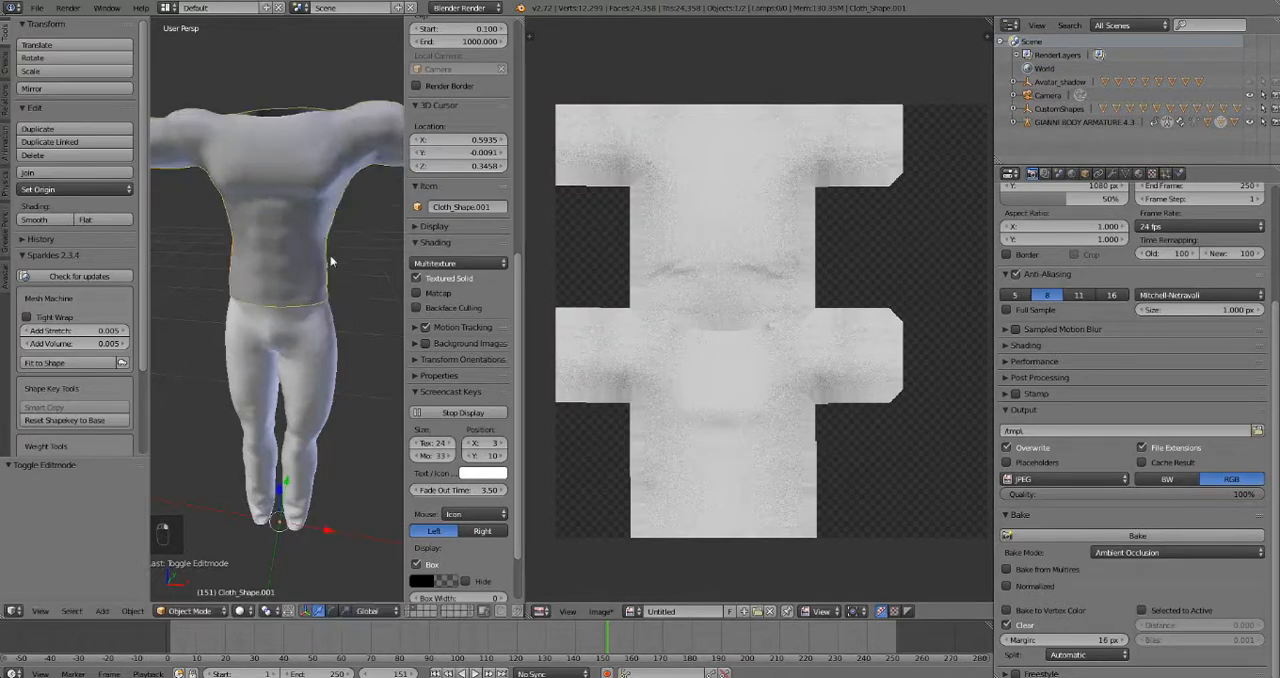
pyautogui.moveTo(348, 253)
pyautogui.mouseDown(button='middle')
pyautogui.moveTo(238, 218)
pyautogui.moveTo(325, 288)
pyautogui.moveTo(163, 295)
pyautogui.moveTo(191, 252)
pyautogui.moveTo(221, 269)
pyautogui.moveTo(330, 270)
pyautogui.mouseUp(button='middle')
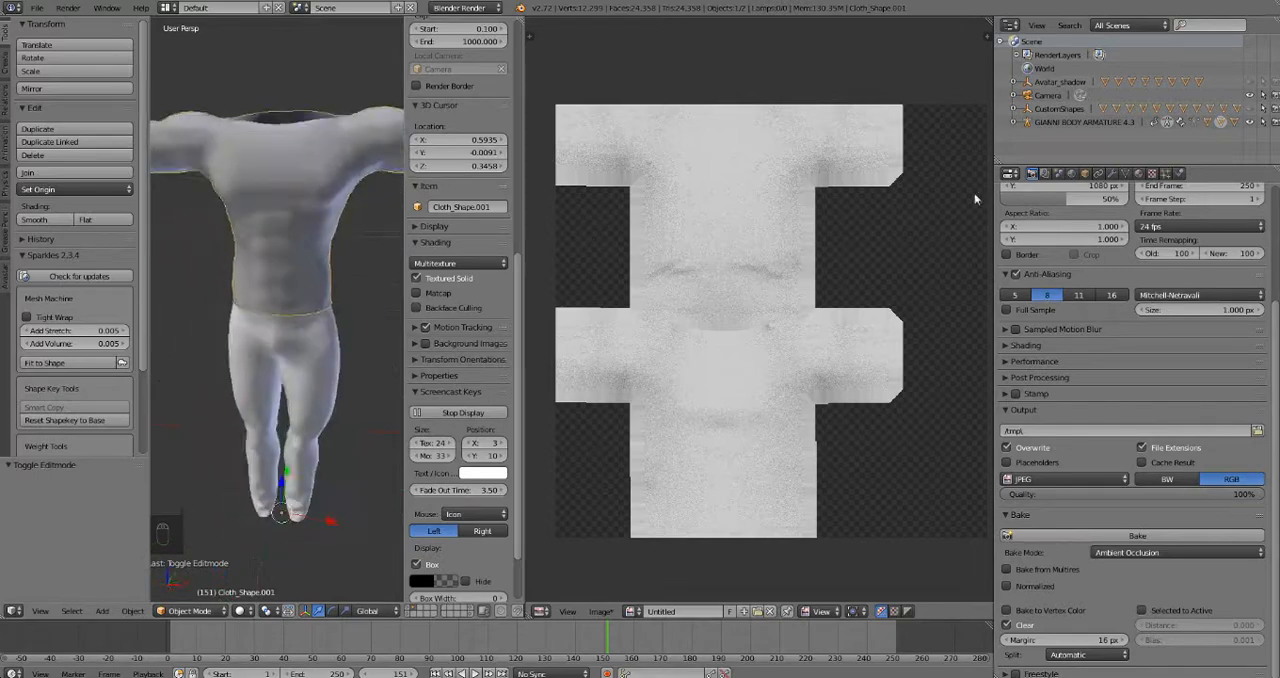
# - Enable Ambient Occlusion in the World settings and set its Samples to 10
pyautogui.click(1071, 174)
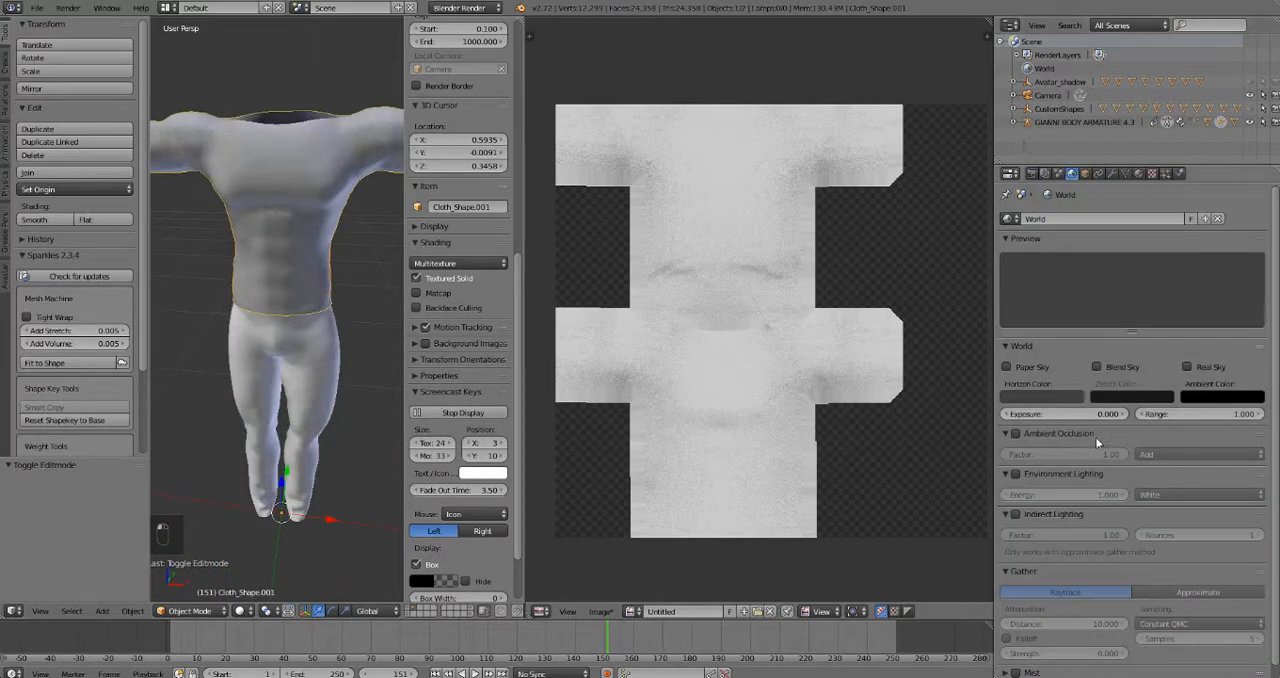
pyautogui.scroll(-1, 1052, 500)
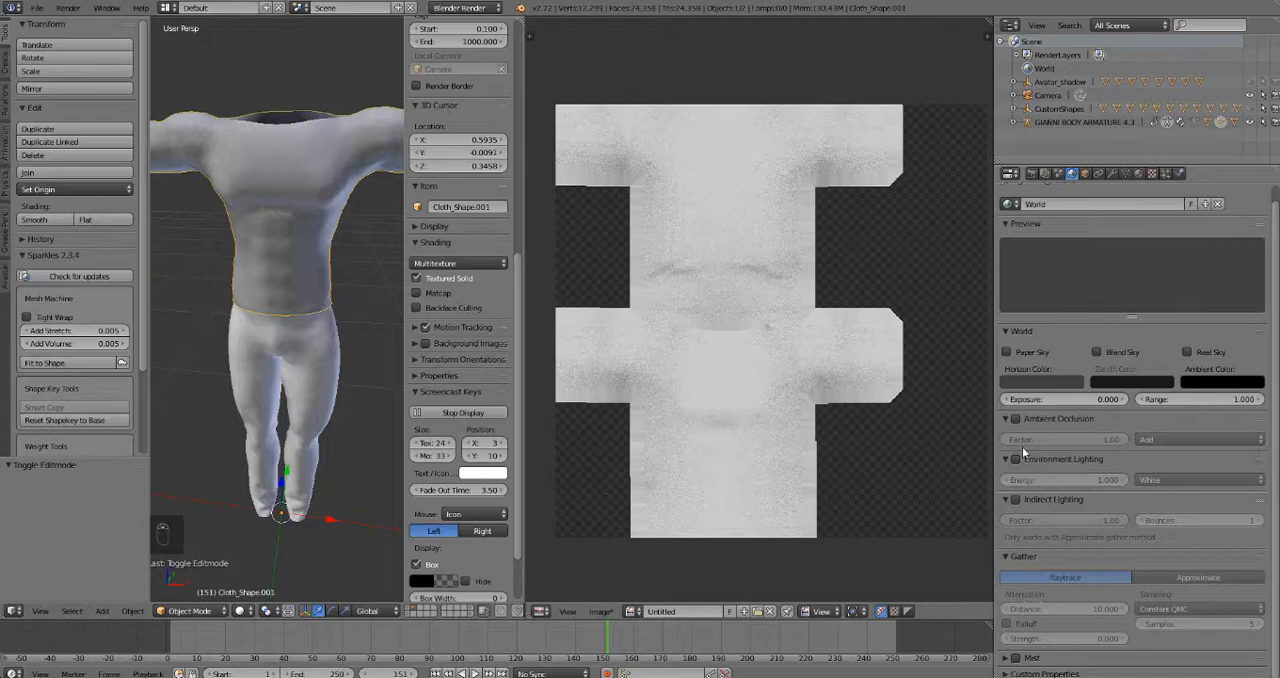
pyautogui.click(1016, 419)
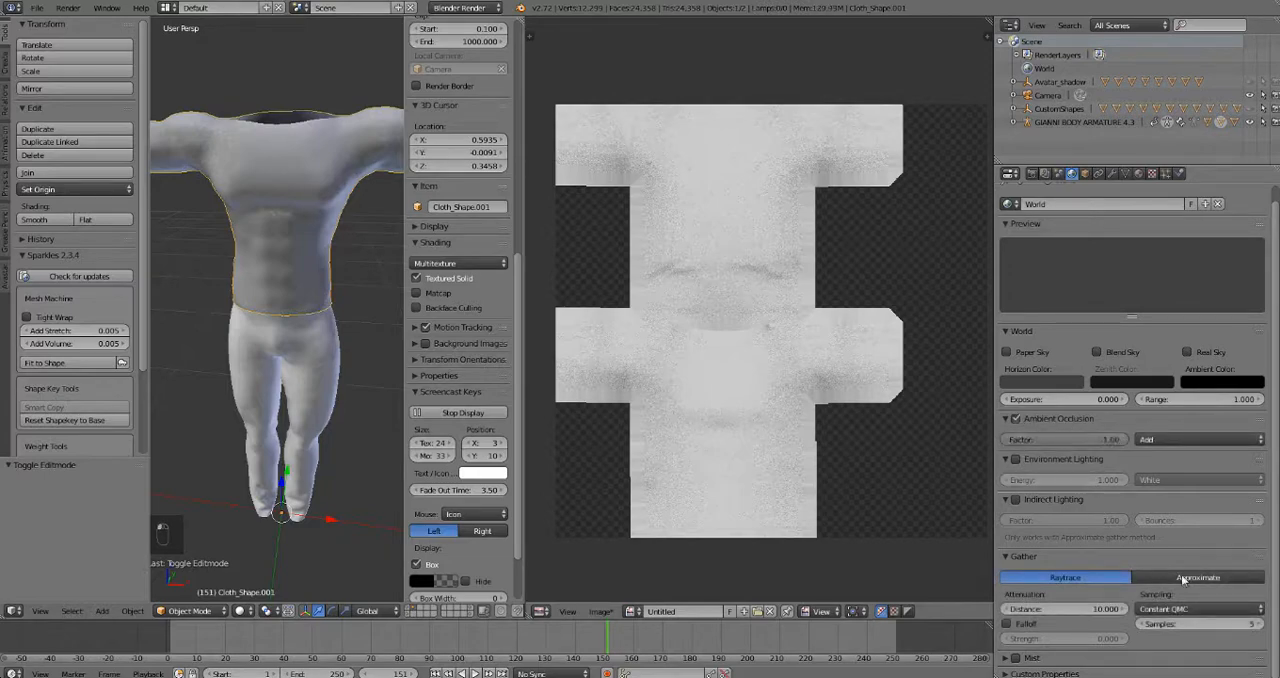
pyautogui.doubleClick(1175, 626)
pyautogui.write('10')
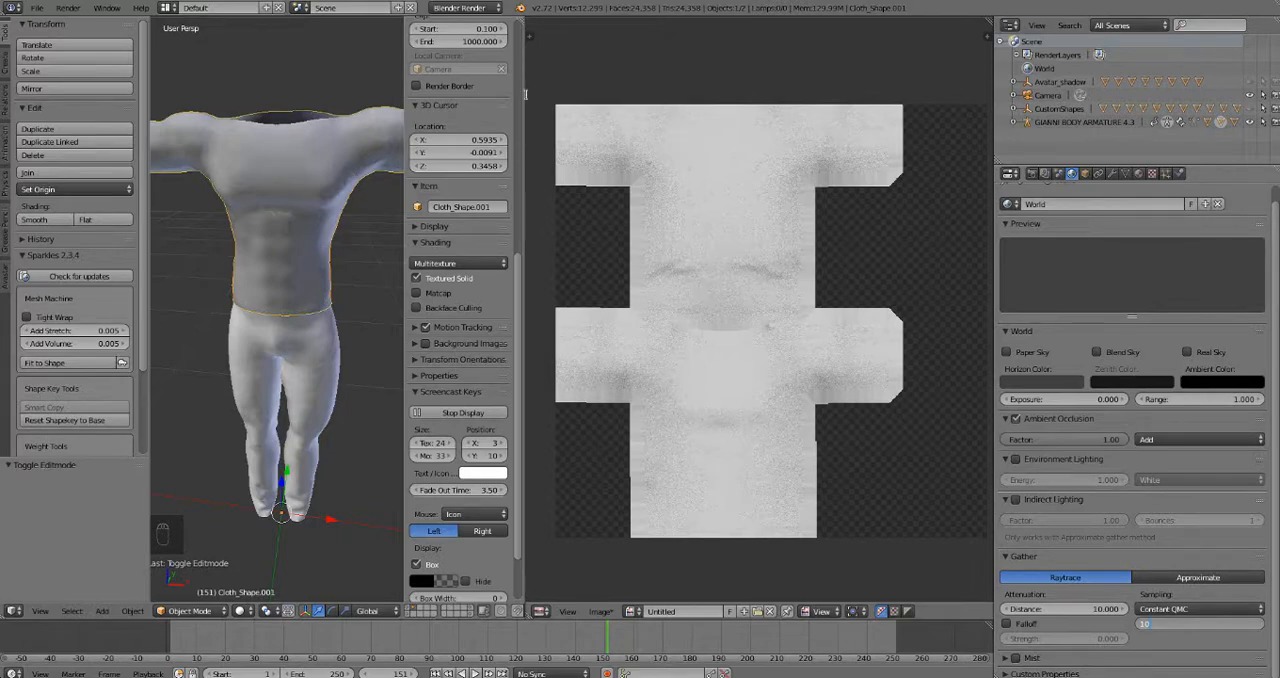
pyautogui.press('Return')
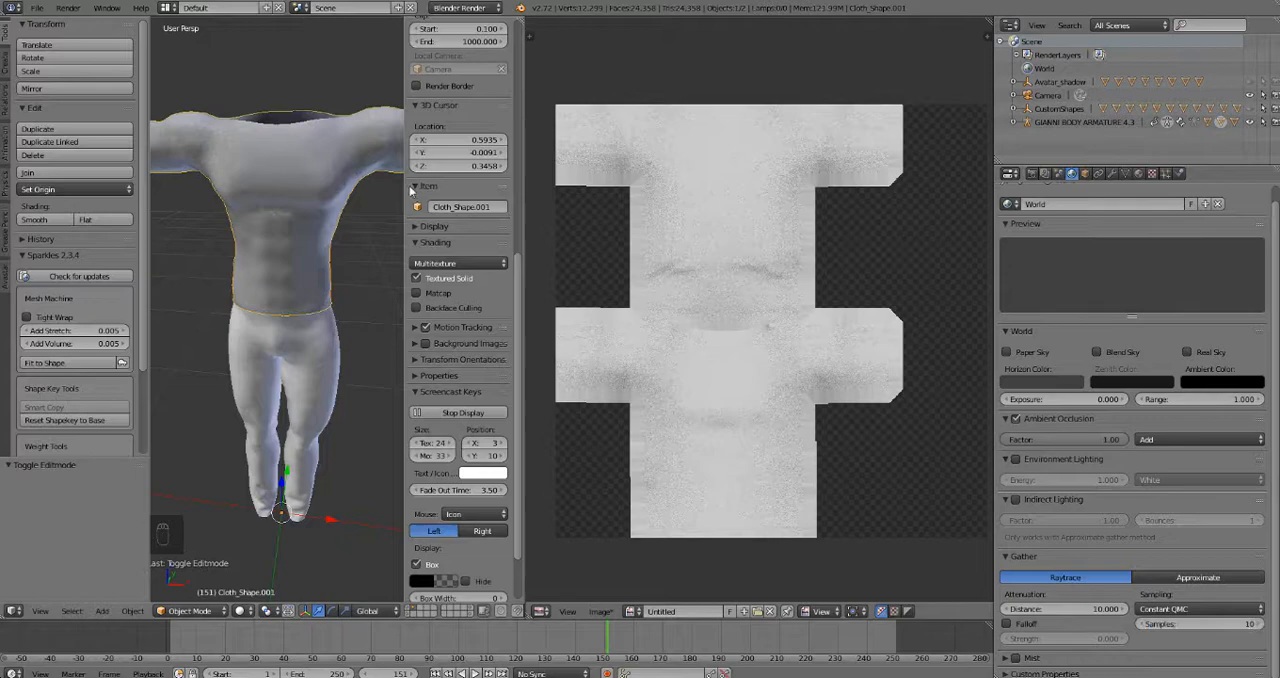
pyautogui.moveTo(408, 190); pyautogui.dragTo(419, 190)
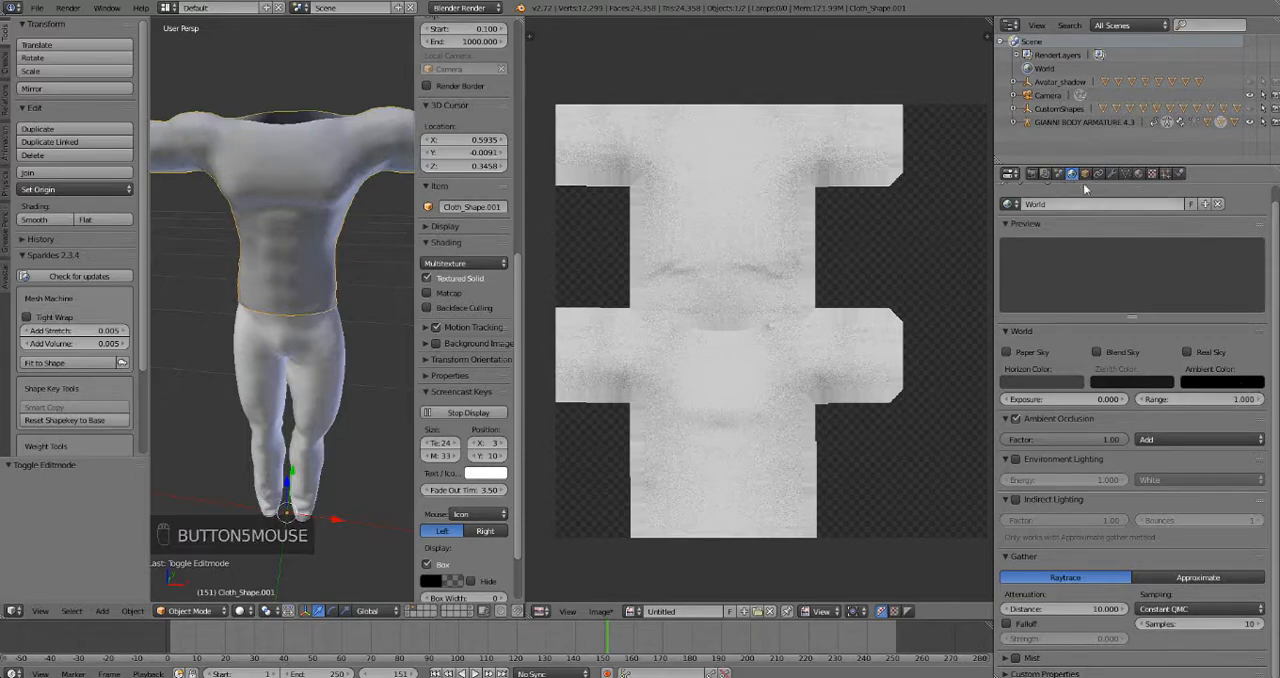
# - Bake the ambient occlusion texture again from the Render settings and orbit to check the shirt's shading
pyautogui.click(1034, 174)
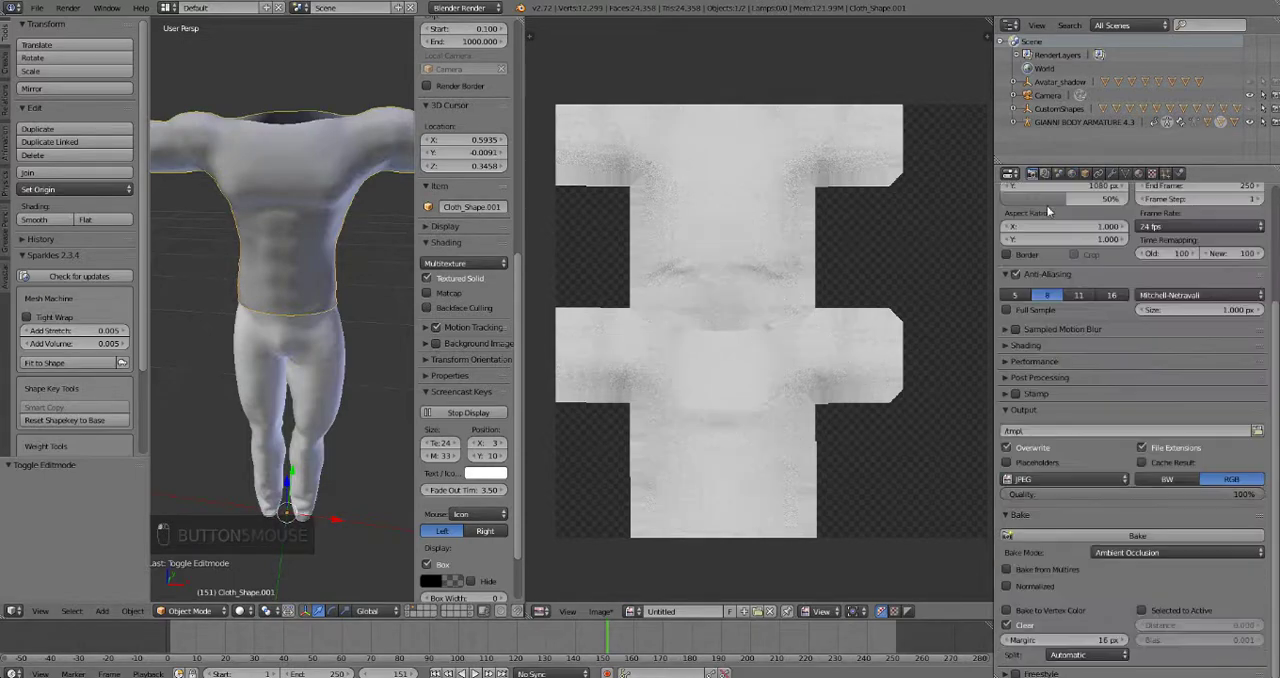
pyautogui.click(1160, 536)
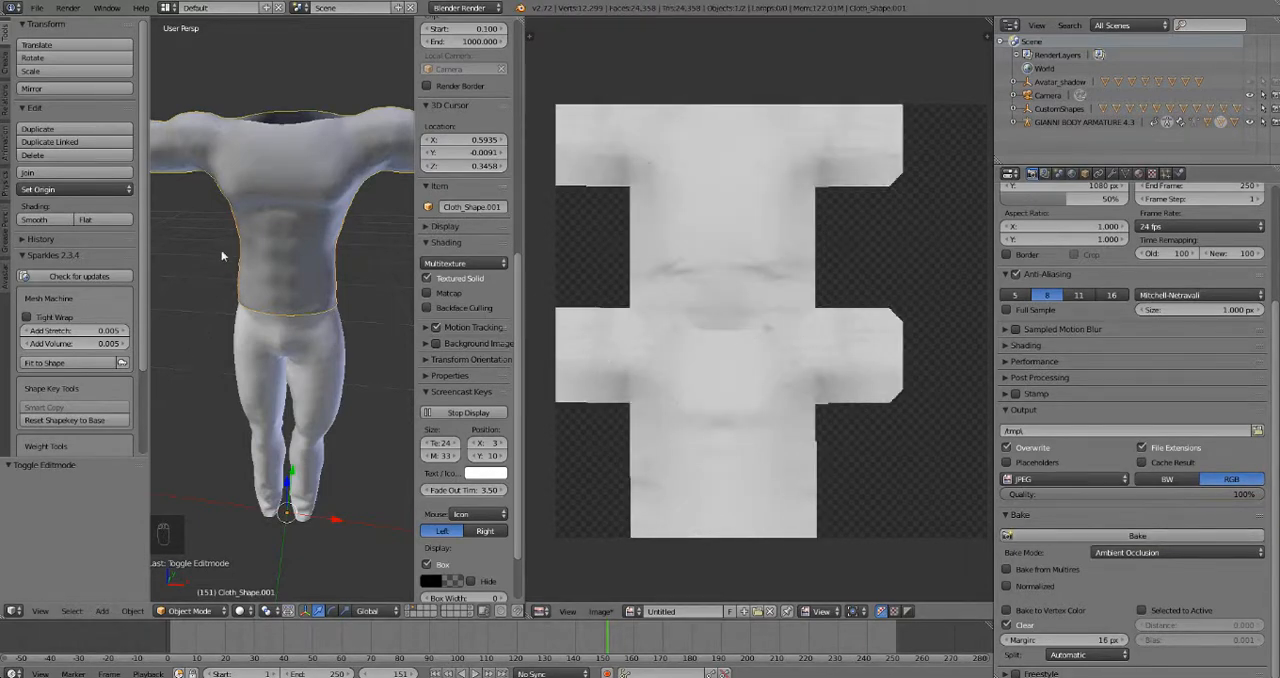
pyautogui.scroll(3, 221, 258)
pyautogui.moveTo(221, 252)
pyautogui.mouseDown(button='middle')
pyautogui.moveTo(384, 244)
pyautogui.moveTo(216, 256)
pyautogui.moveTo(350, 230)
pyautogui.mouseUp(button='middle')
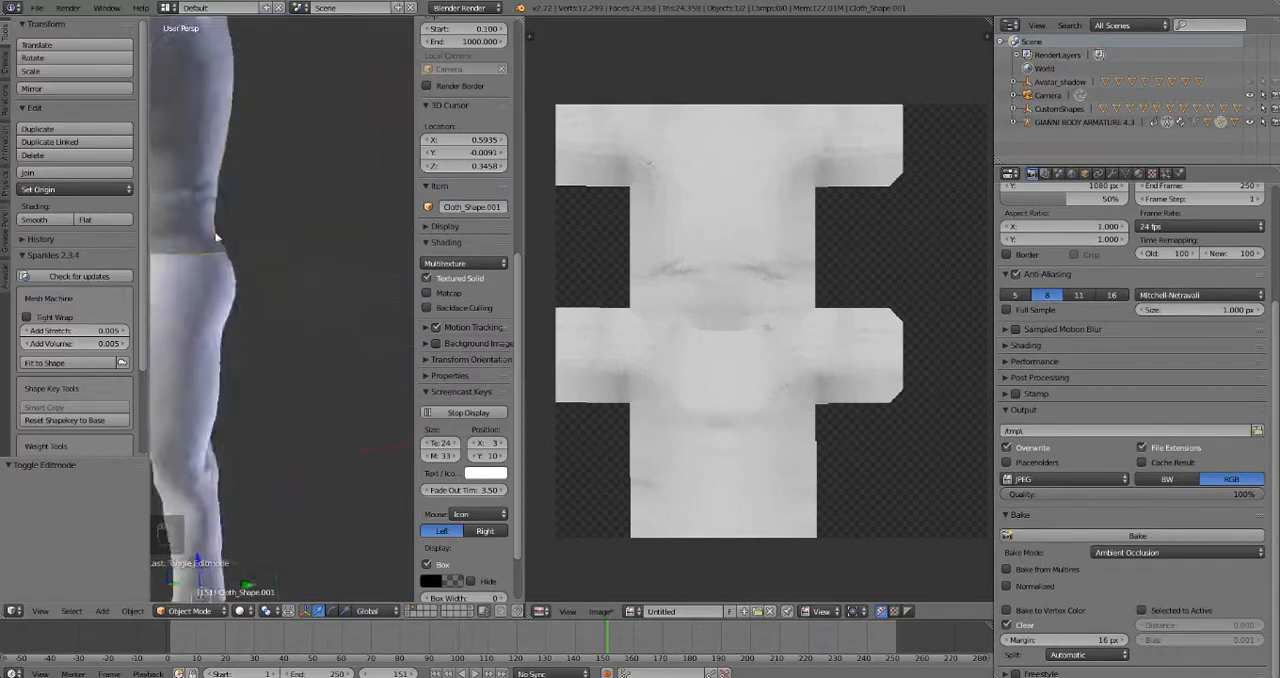
pyautogui.scroll(3, 322, 231)
pyautogui.scroll(-2, 322, 231)
pyautogui.scroll(-5, 367, 179)
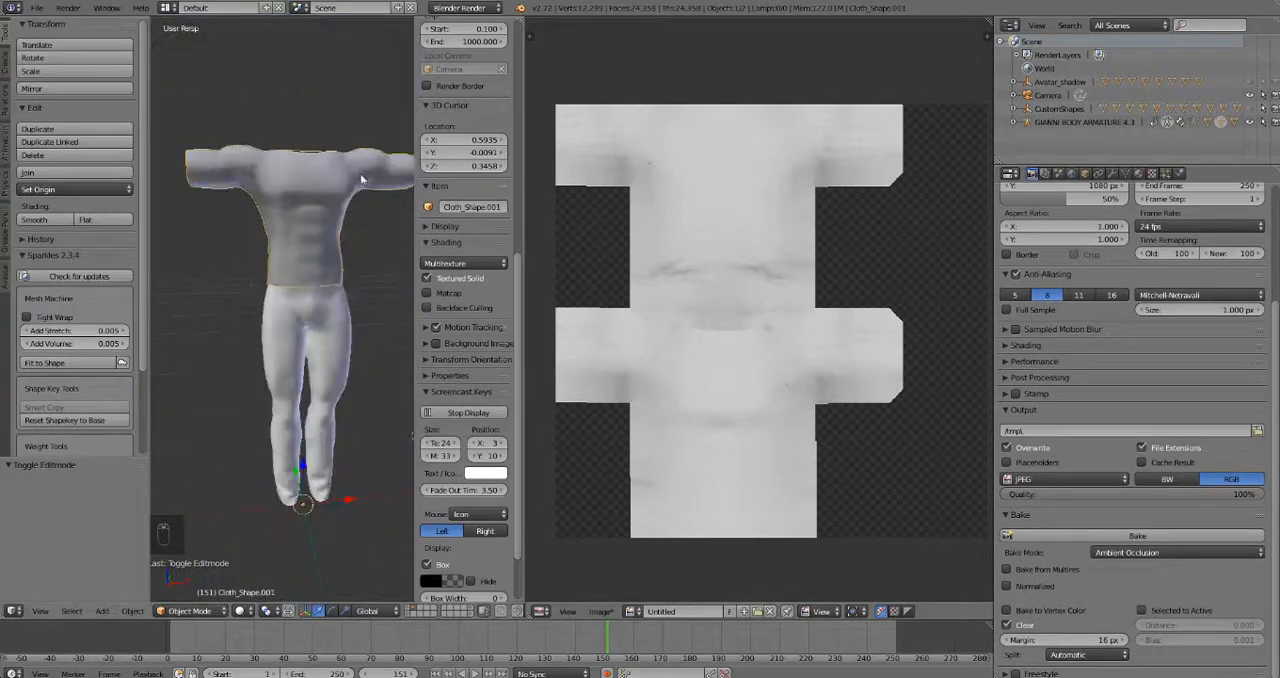
pyautogui.scroll(1, 347, 192)
pyautogui.scroll(3, 340, 192)
pyautogui.scroll(2, 330, 270)
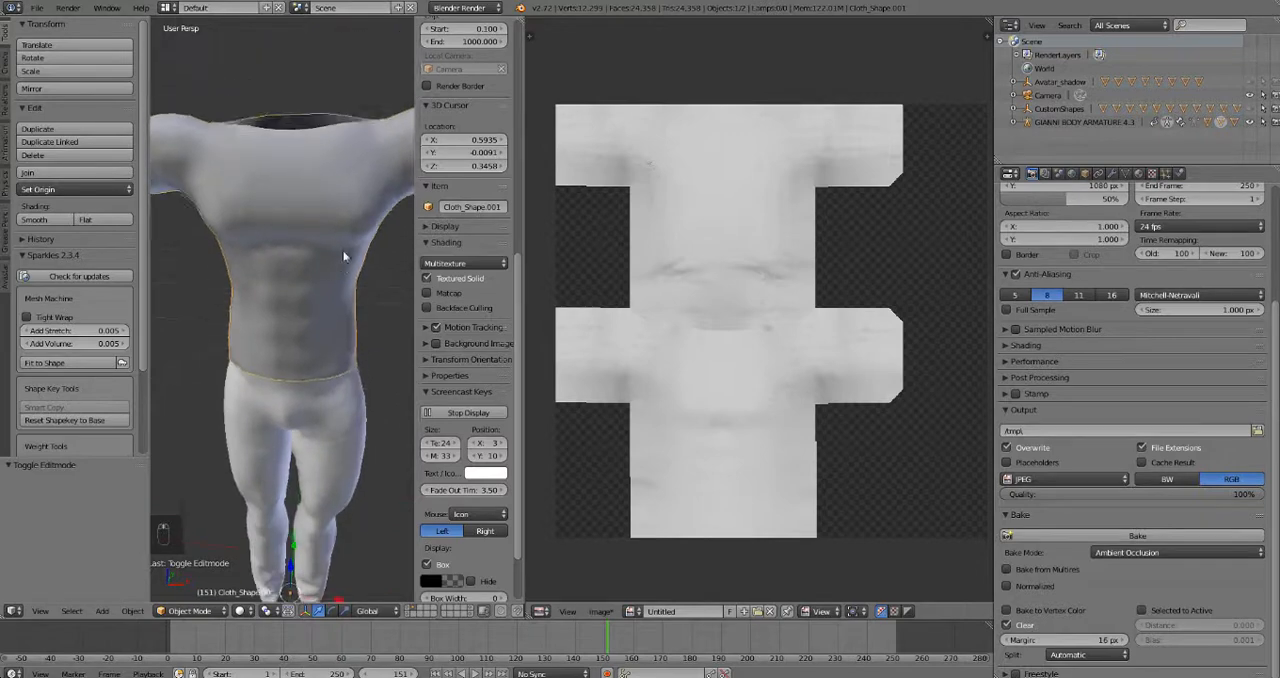
pyautogui.moveTo(324, 297)
pyautogui.mouseDown(button='middle')
pyautogui.moveTo(288, 269)
pyautogui.moveTo(307, 270)
pyautogui.mouseUp(button='middle')
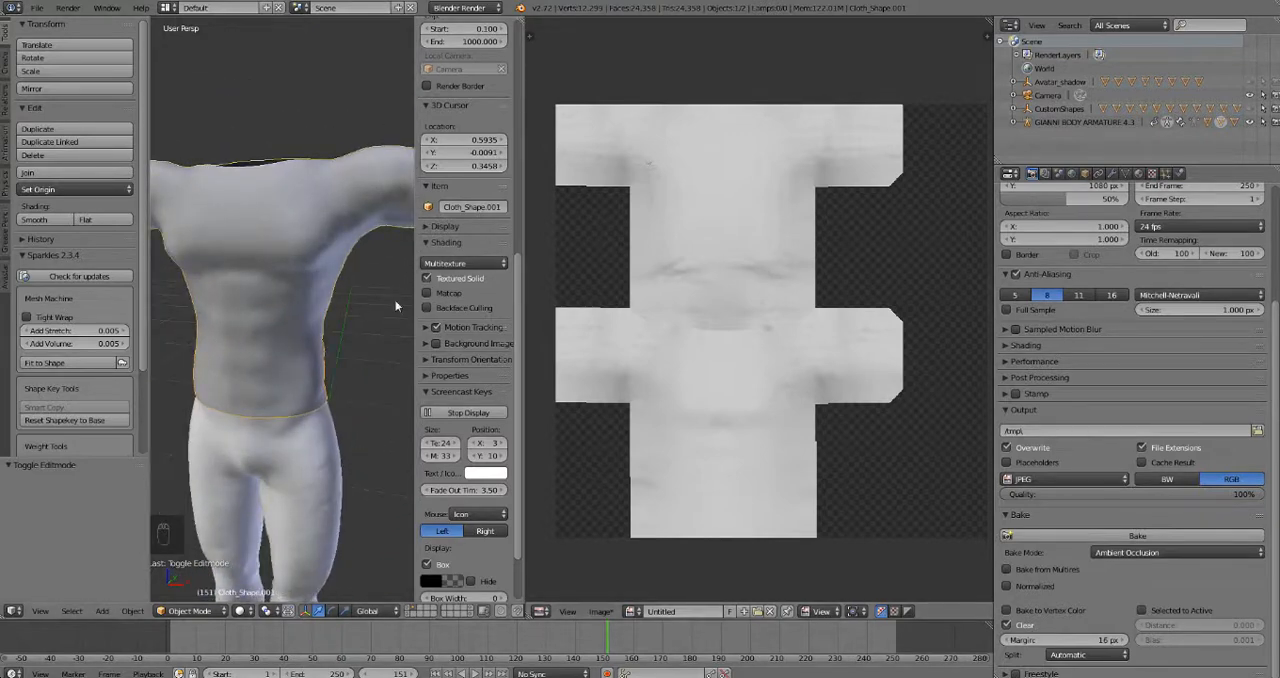
pyautogui.scroll(-1, 273, 307)
pyautogui.moveTo(273, 307); pyautogui.dragTo(279, 301, button='middle')
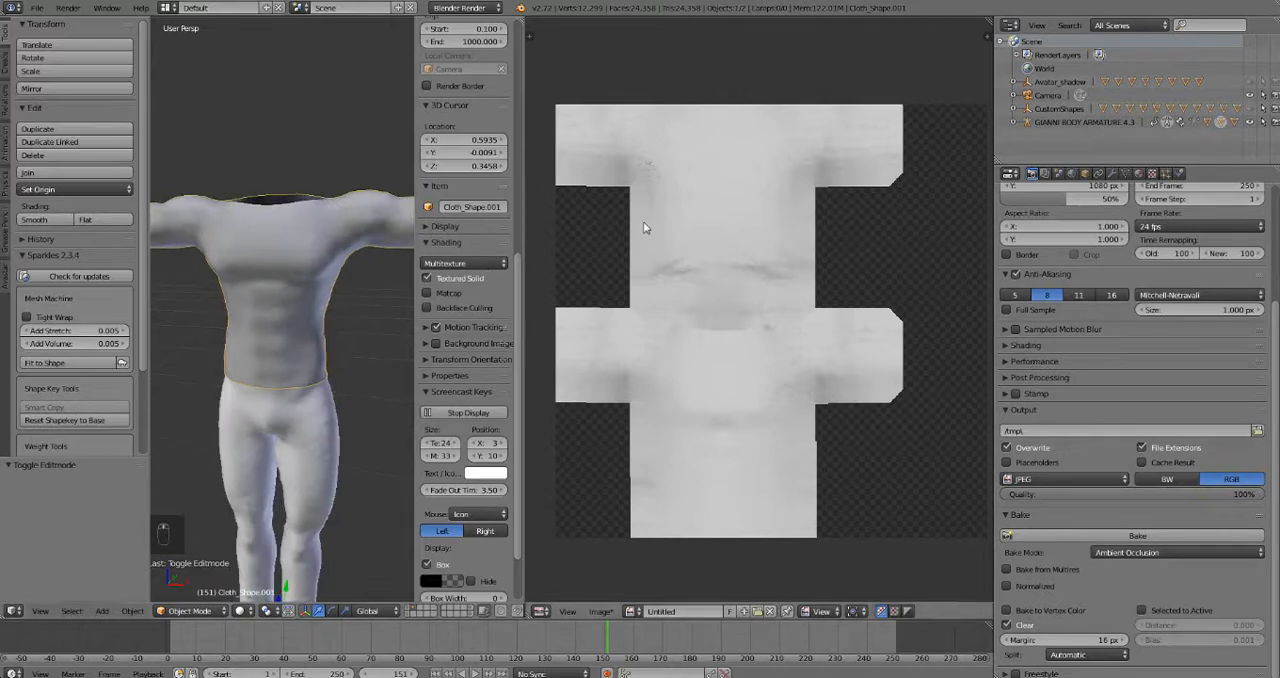
# - Save the baked image from the UV editor as Untitled1.png in The man body folder
pyautogui.click(600, 611)
pyautogui.click(639, 503)
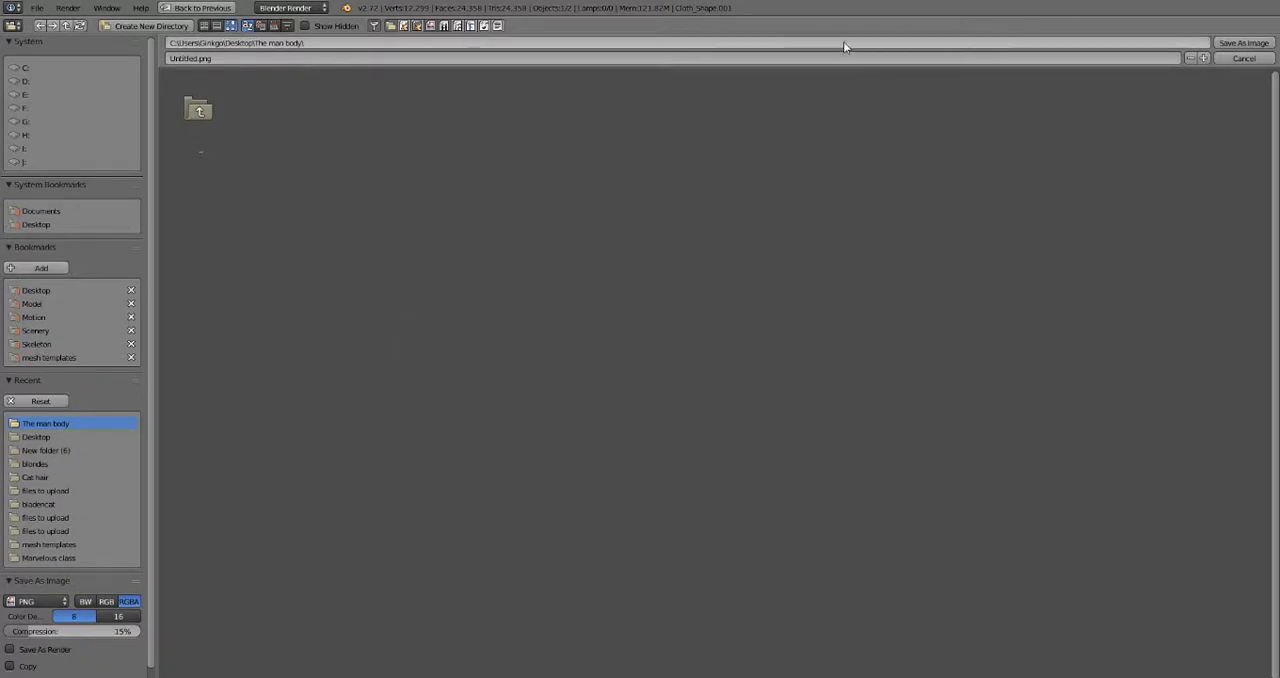
pyautogui.click(1204, 58)
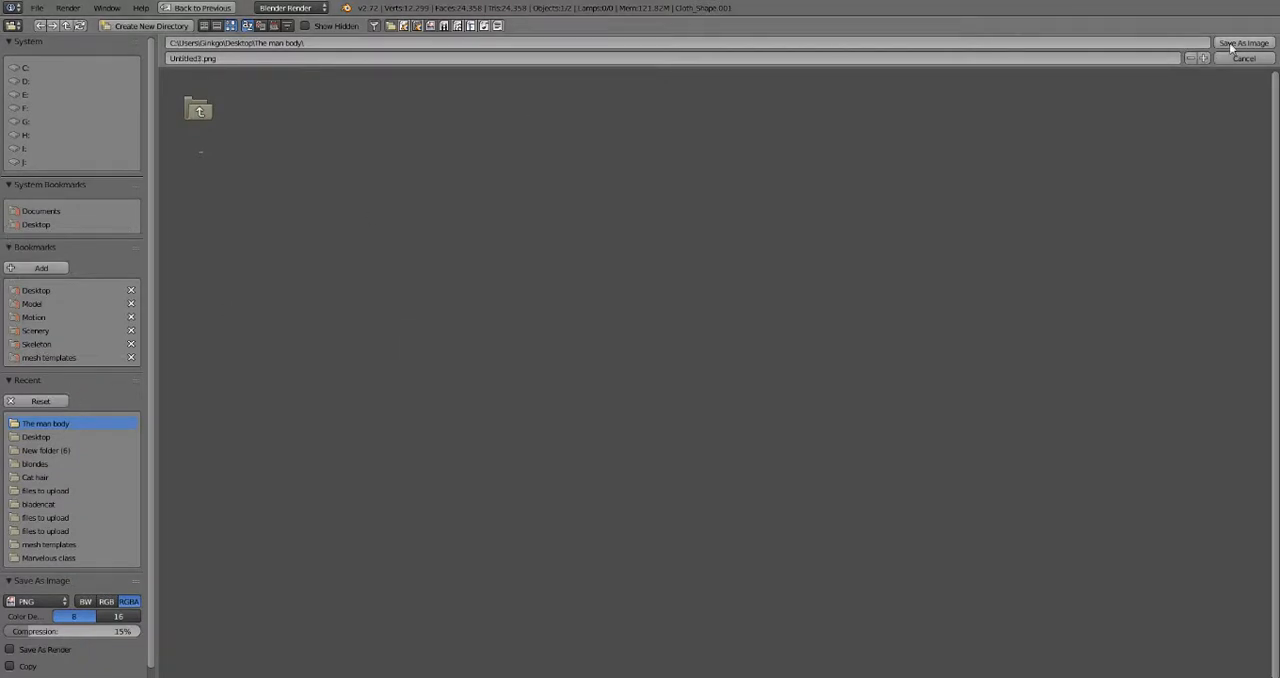
pyautogui.click(1243, 43)
pyautogui.scroll(-1, 275, 308)
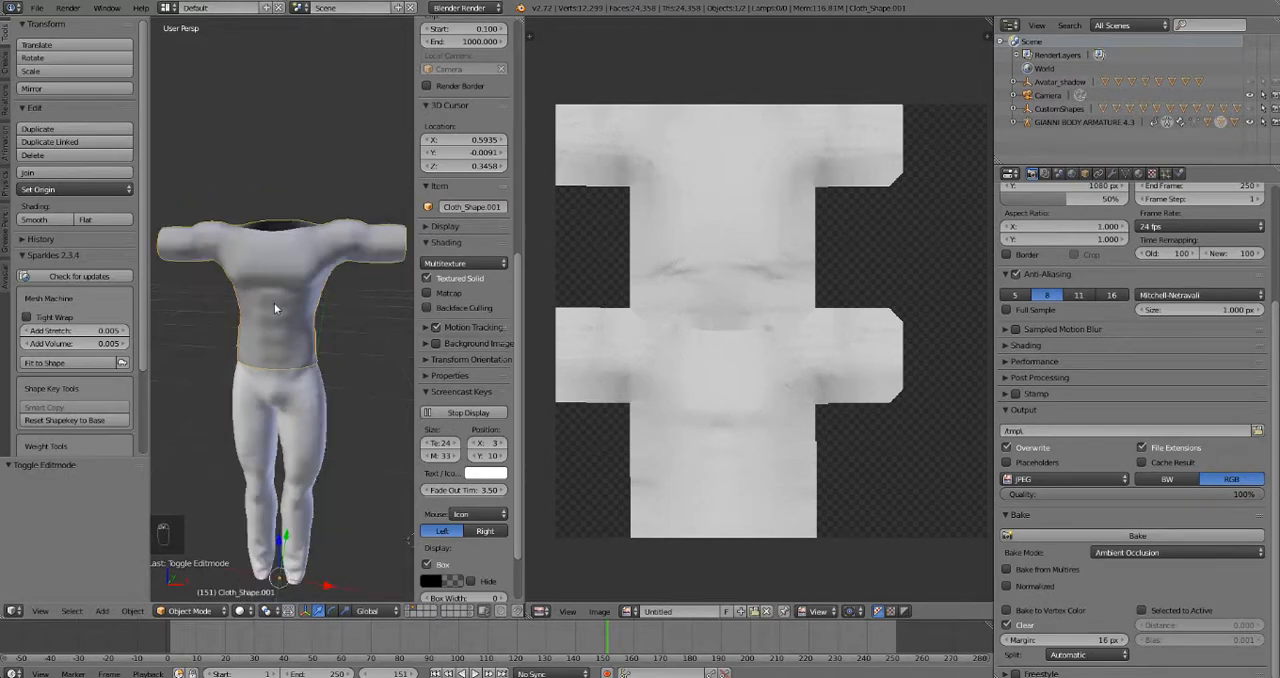
# - Export the shirt via Wavefront (.obj) with the file name 'painting tshirt'
pyautogui.click(37, 8)
pyautogui.moveTo(90, 263)
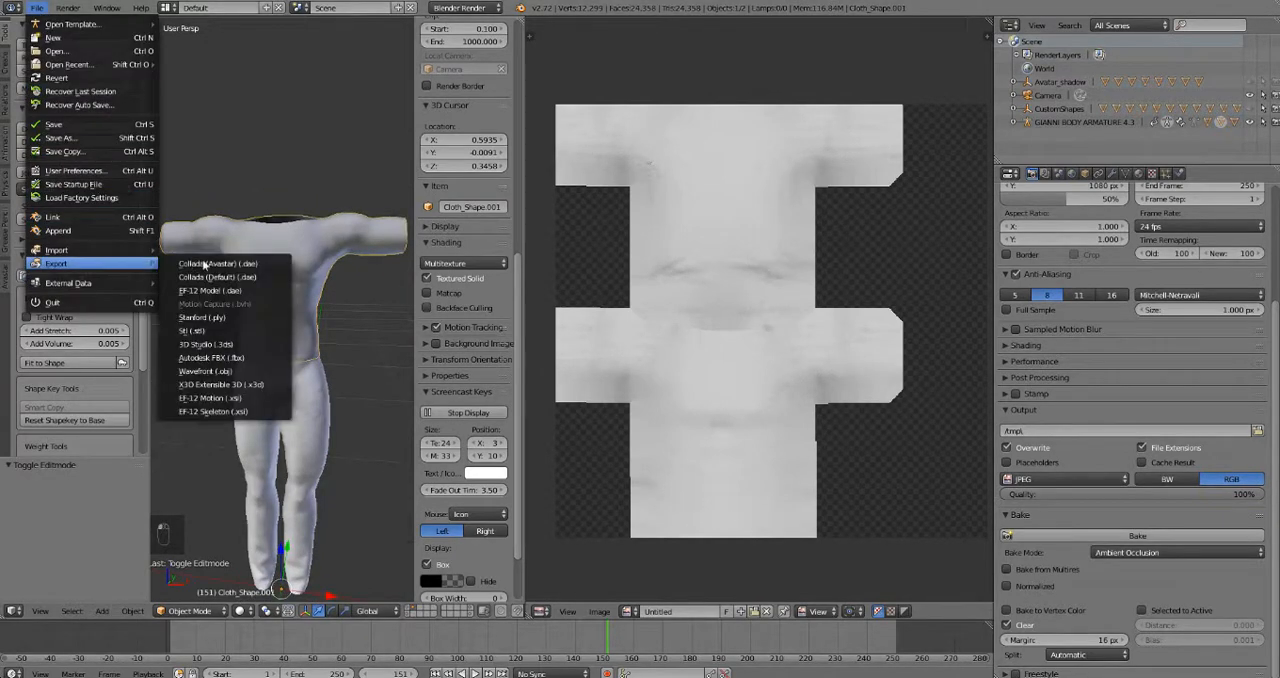
pyautogui.click(225, 369)
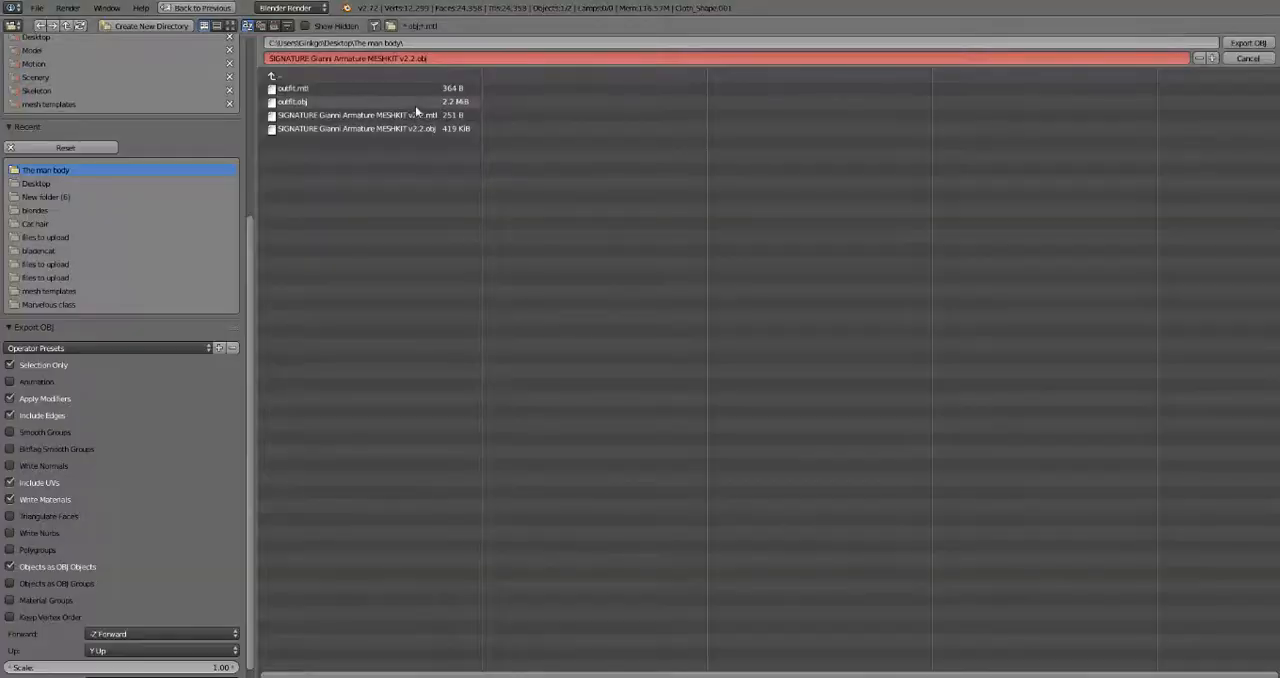
pyautogui.click(422, 58)
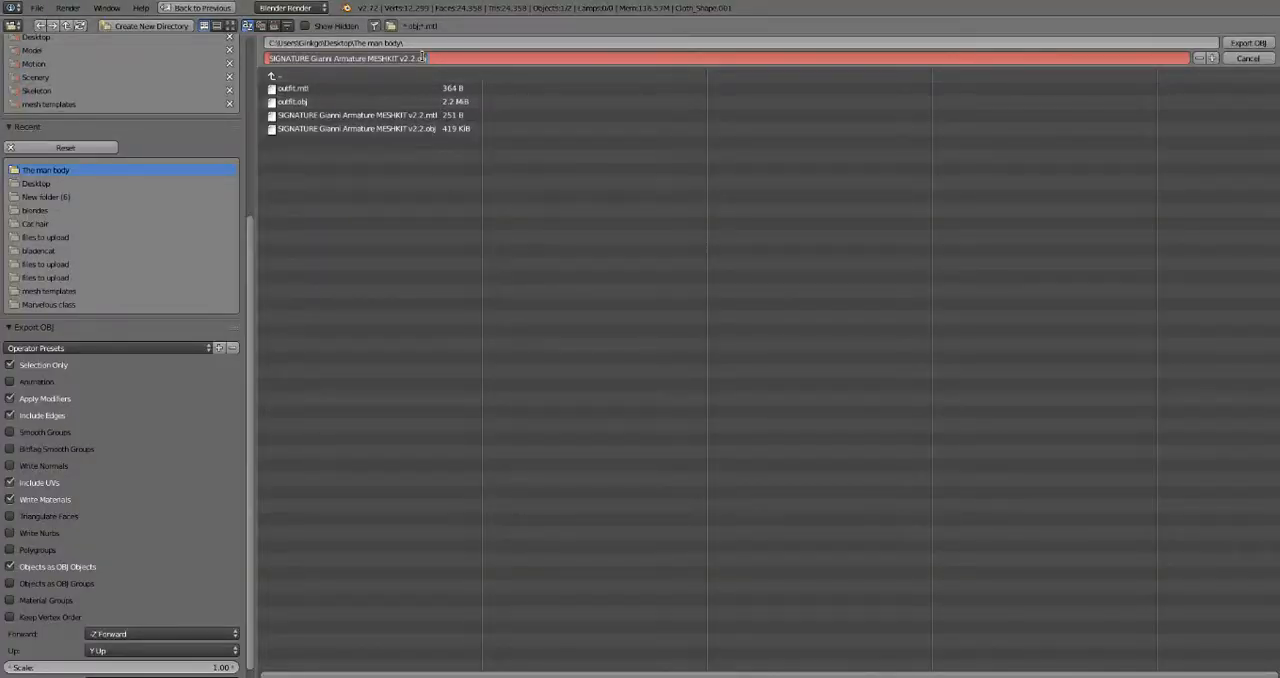
pyautogui.write('t')
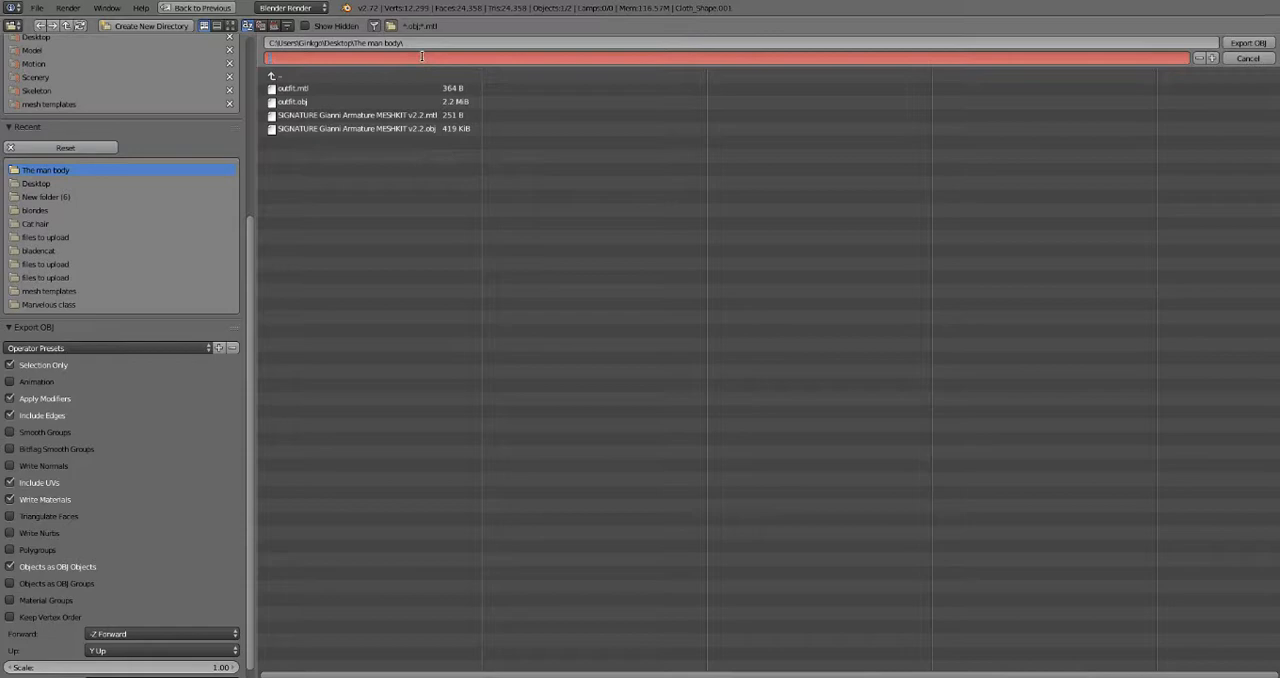
pyautogui.write('anting tshirt')
pyautogui.press('Return')
pyautogui.press('Return')
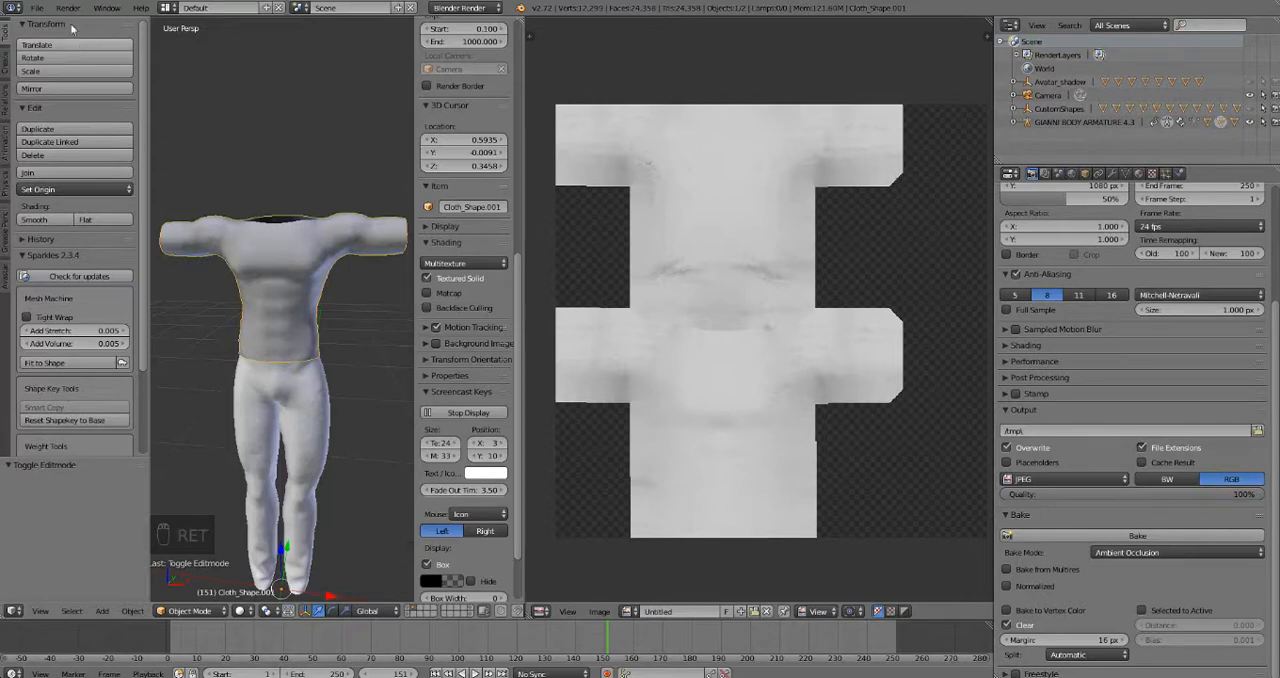
# - In the mesh Object Data settings, run Remove Unused Vertex Groups on the T-shirt
pyautogui.click(37, 8)
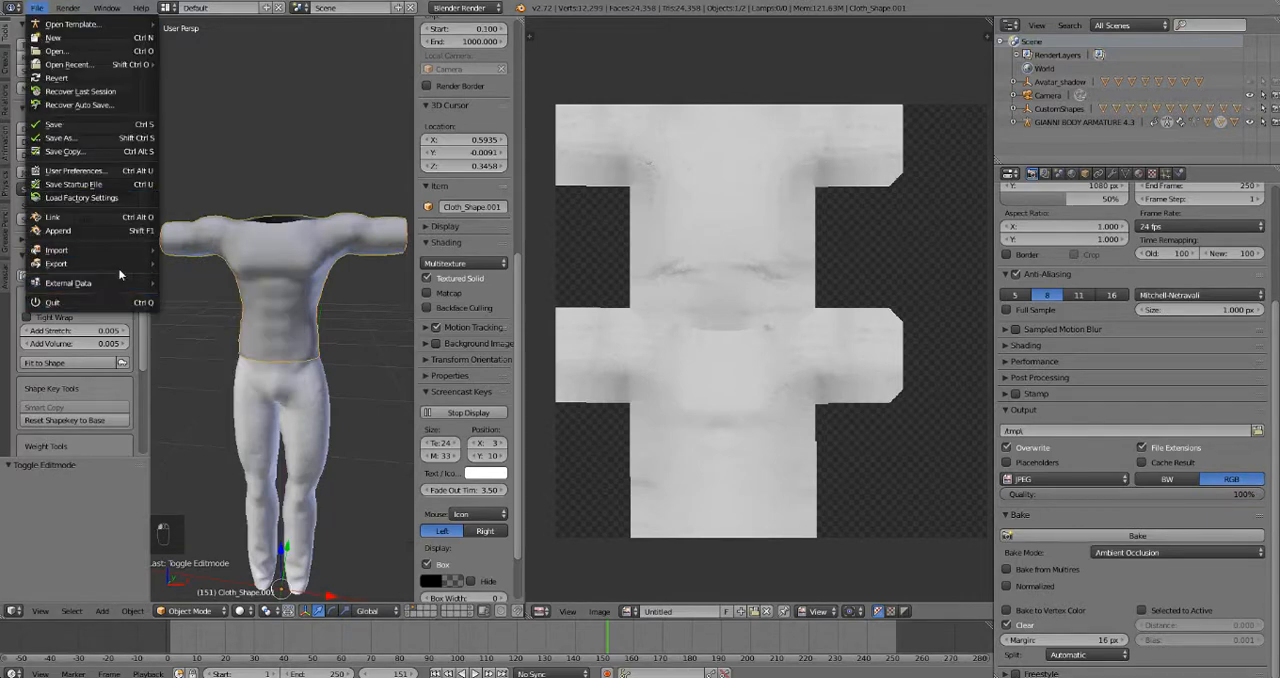
pyautogui.moveTo(56, 263)
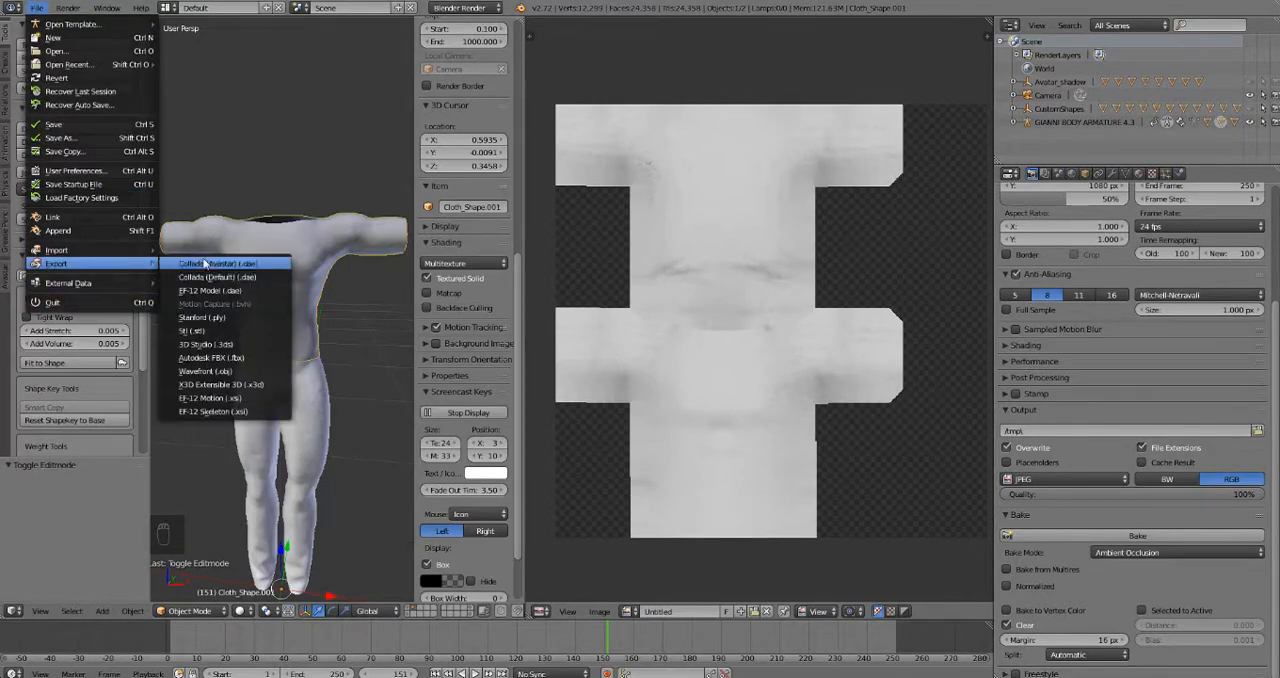
pyautogui.click(215, 263)
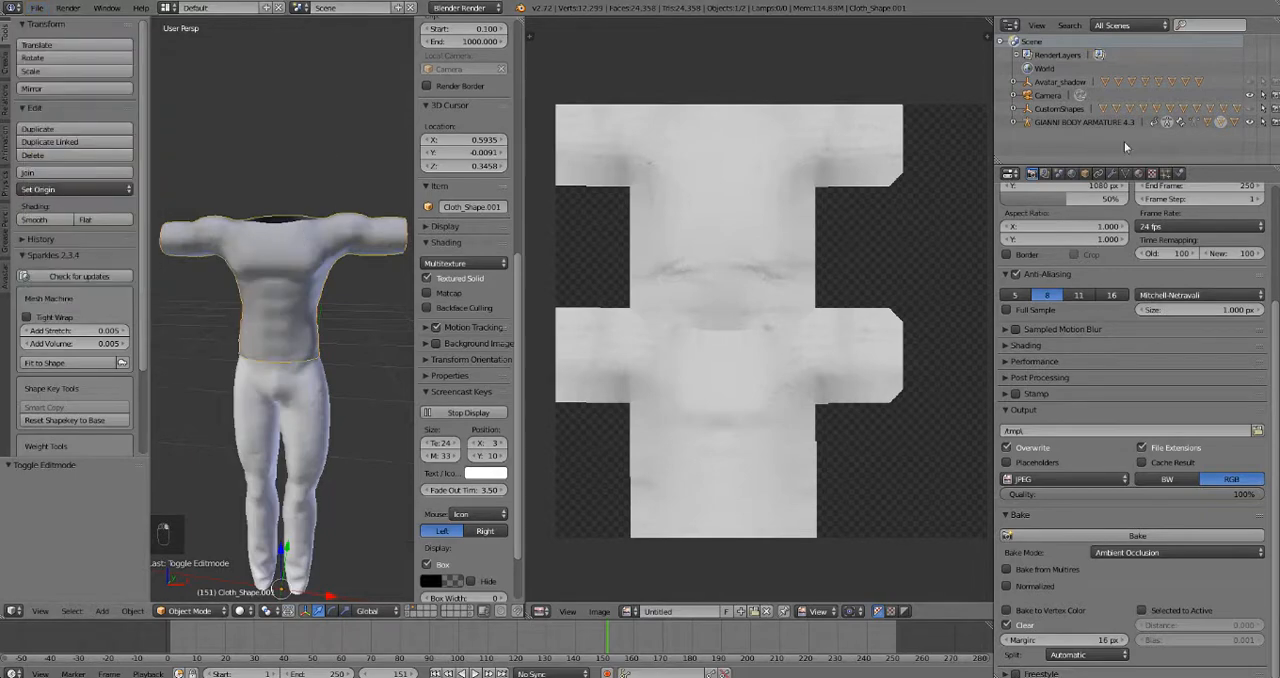
pyautogui.click(1135, 178)
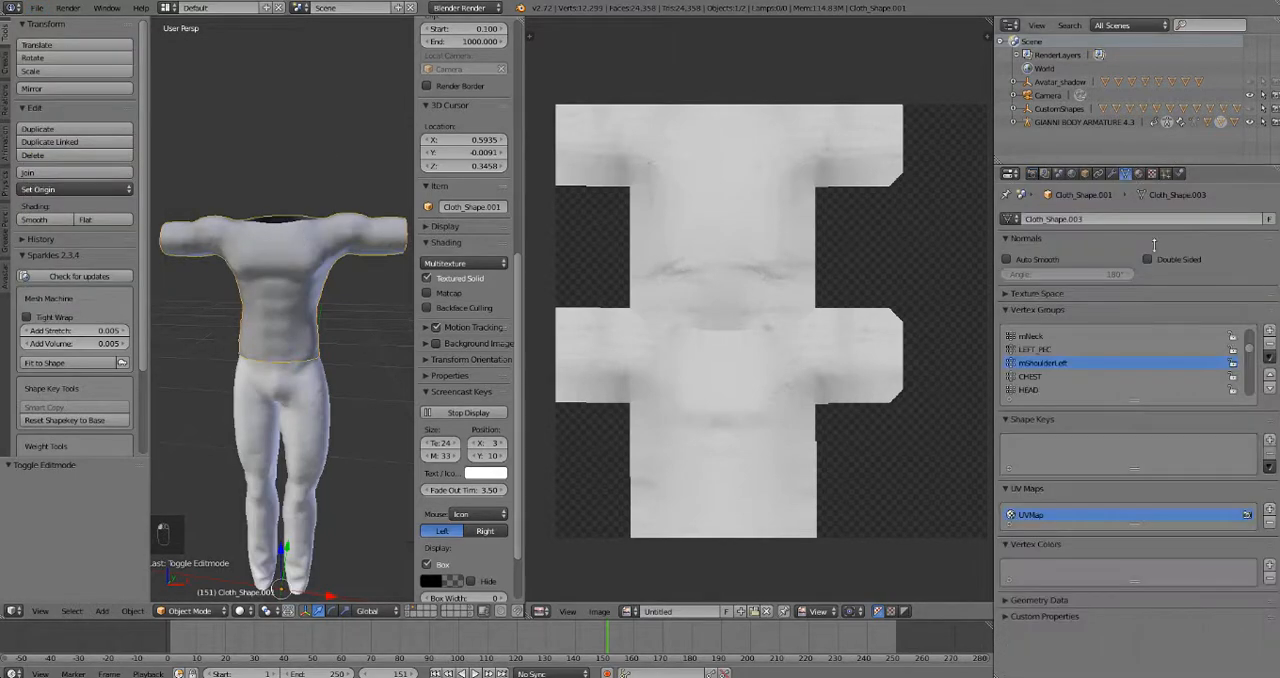
pyautogui.click(1269, 356)
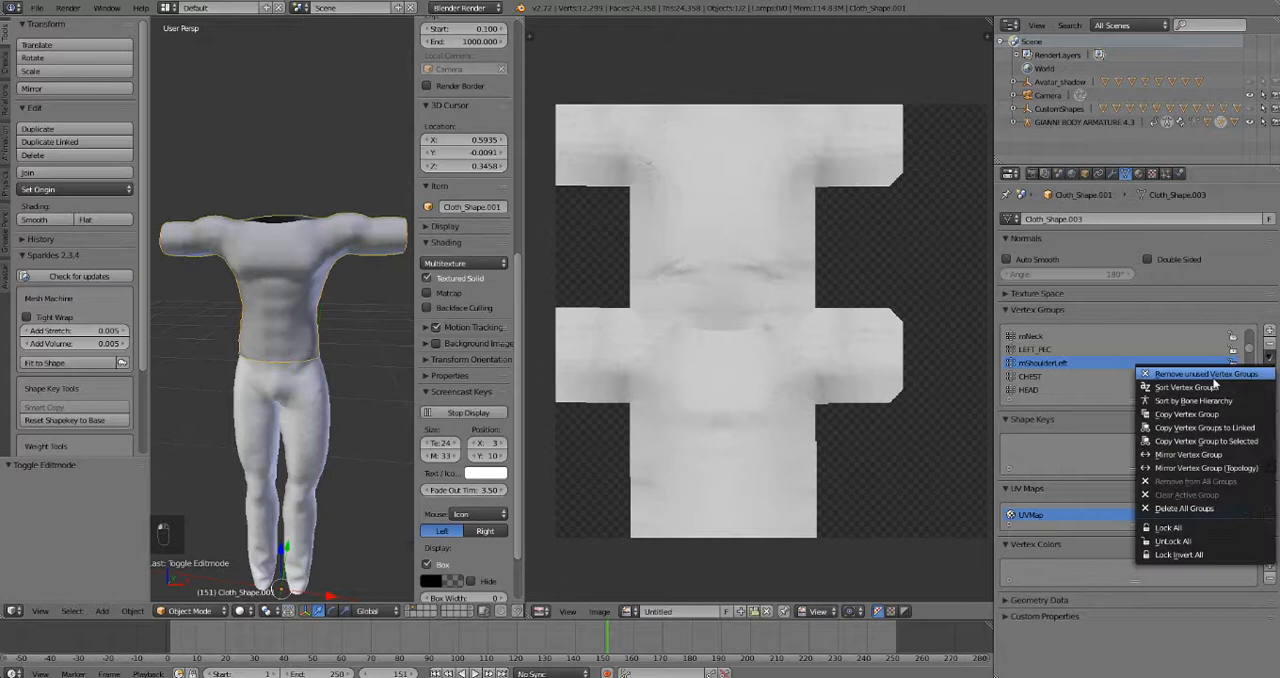
pyautogui.click(1206, 374)
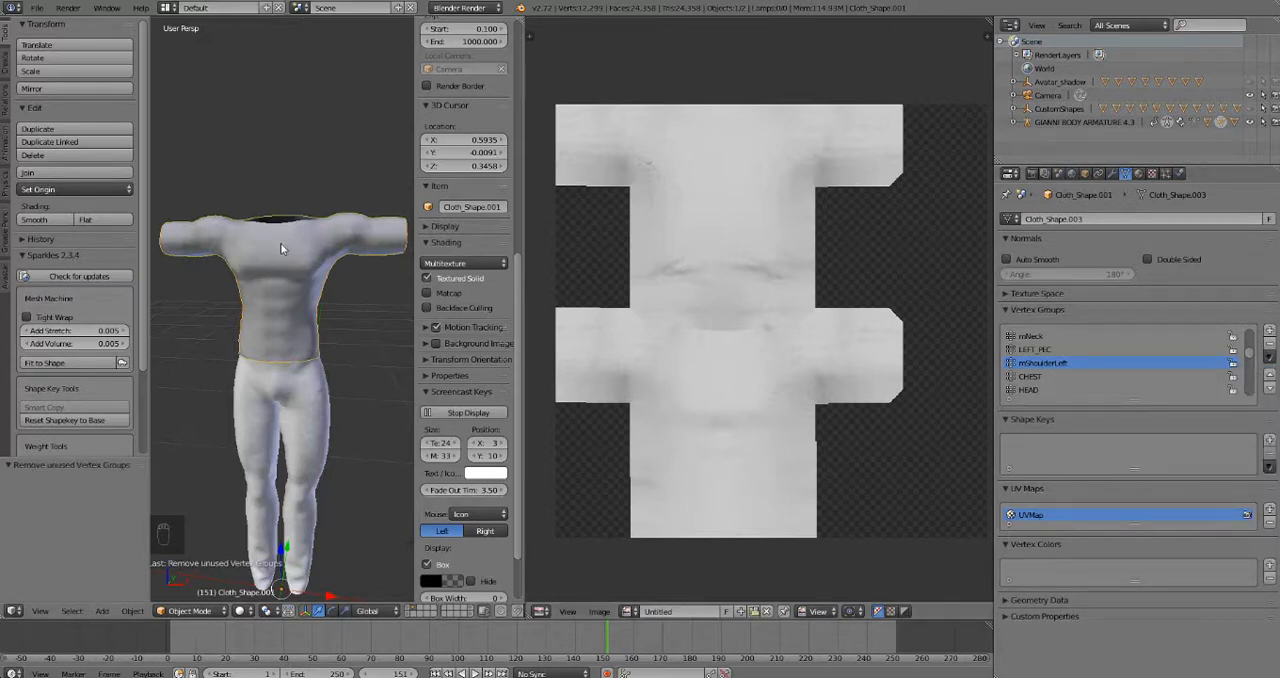
pyautogui.click(36, 8)
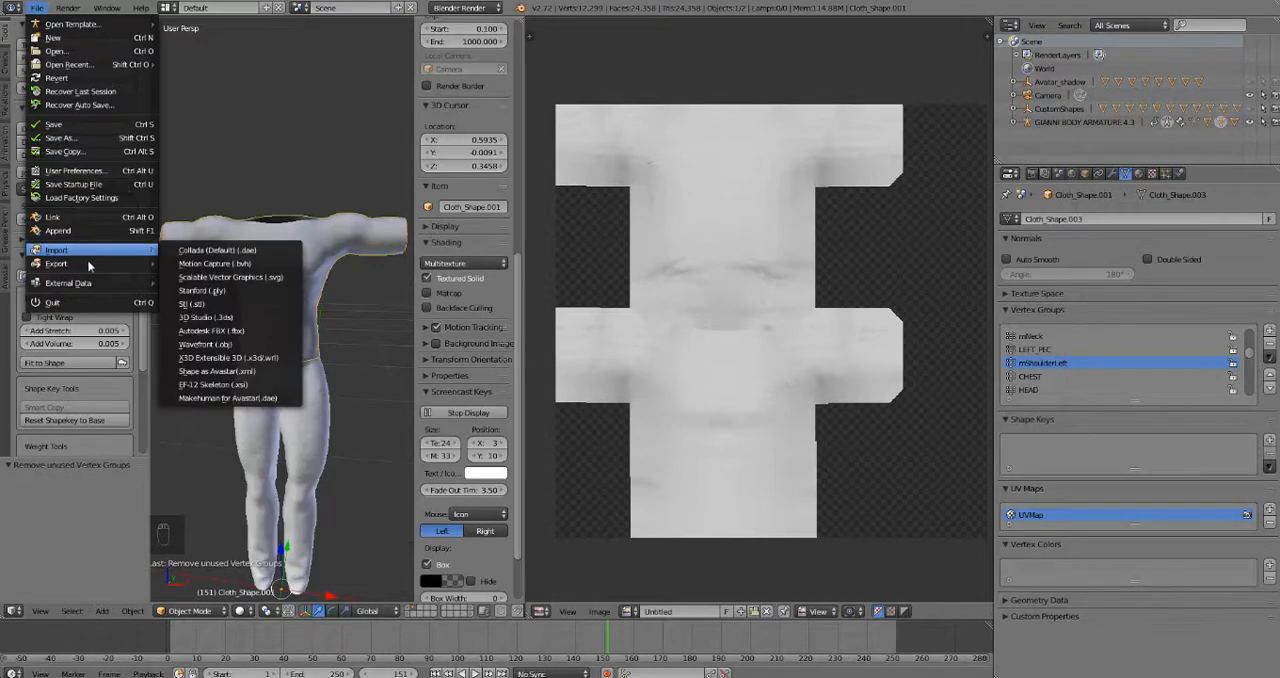
# - Export as Collada (Avastar) with the file name incremented to MESHKIT v2.3.dae
pyautogui.moveTo(57, 264)
pyautogui.click(215, 264)
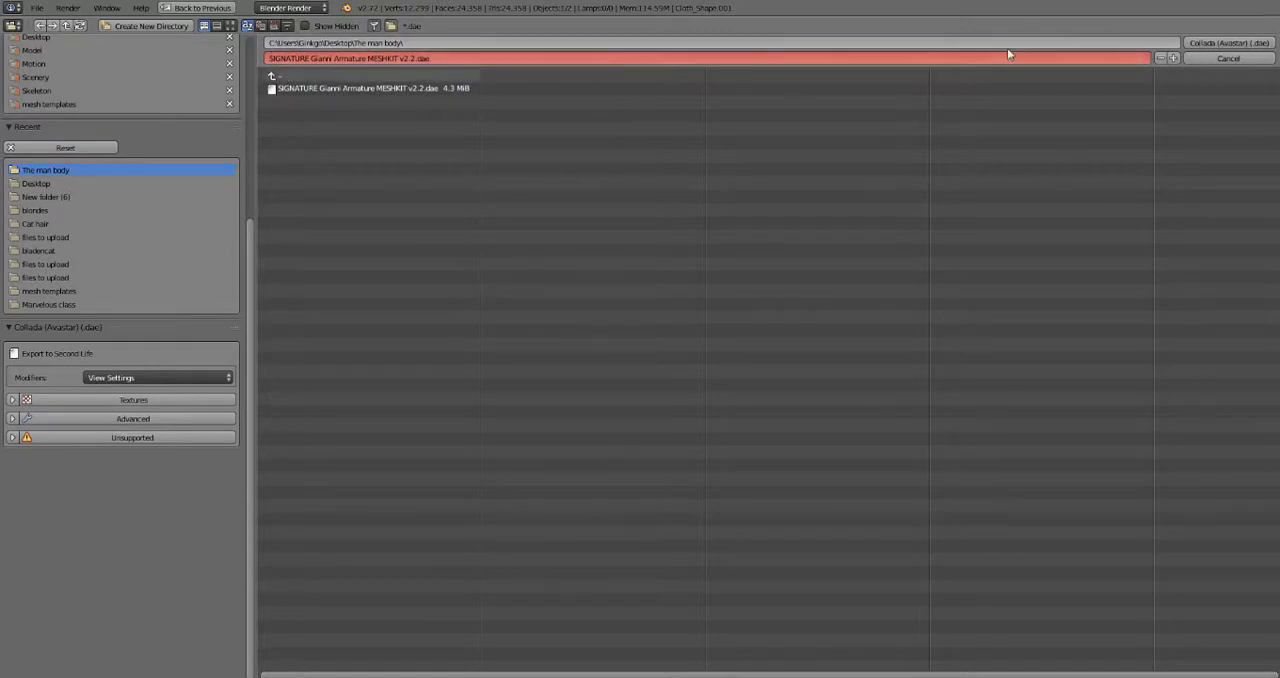
pyautogui.click(1160, 58)
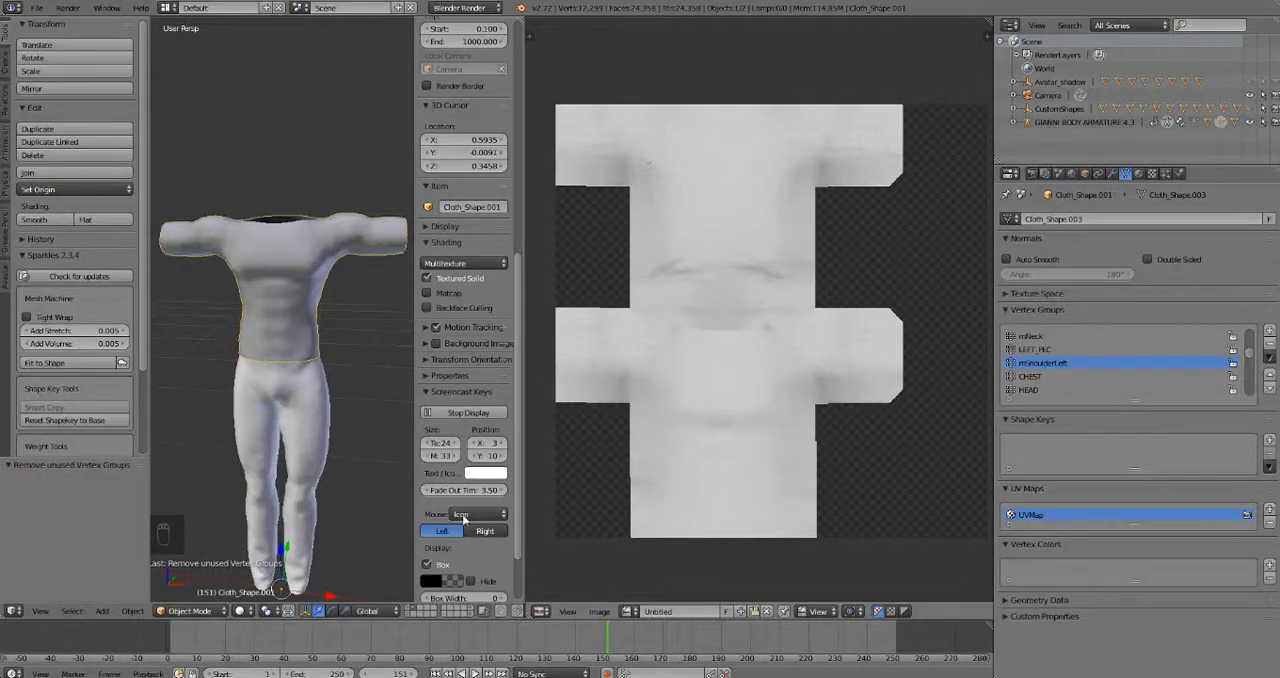
# - Bring Firestorm forward, close the chat and inventory windows, and face the avatar up close
pyautogui.click(361, 672)
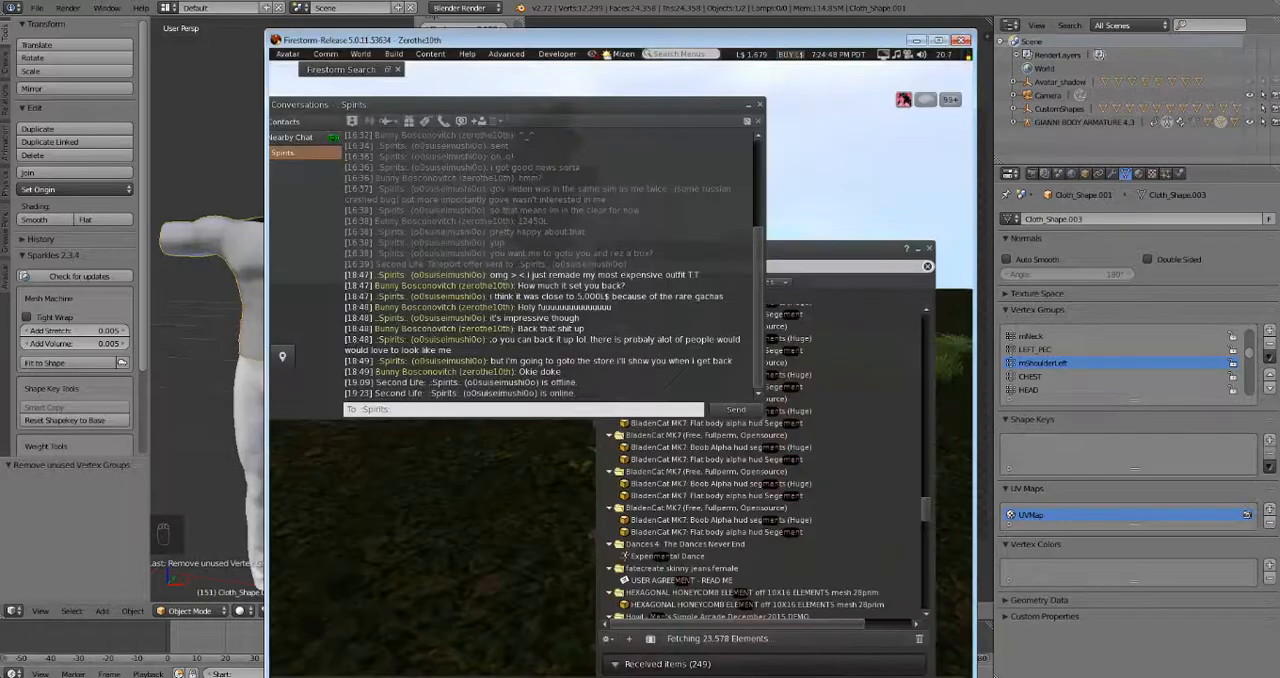
pyautogui.click(756, 105)
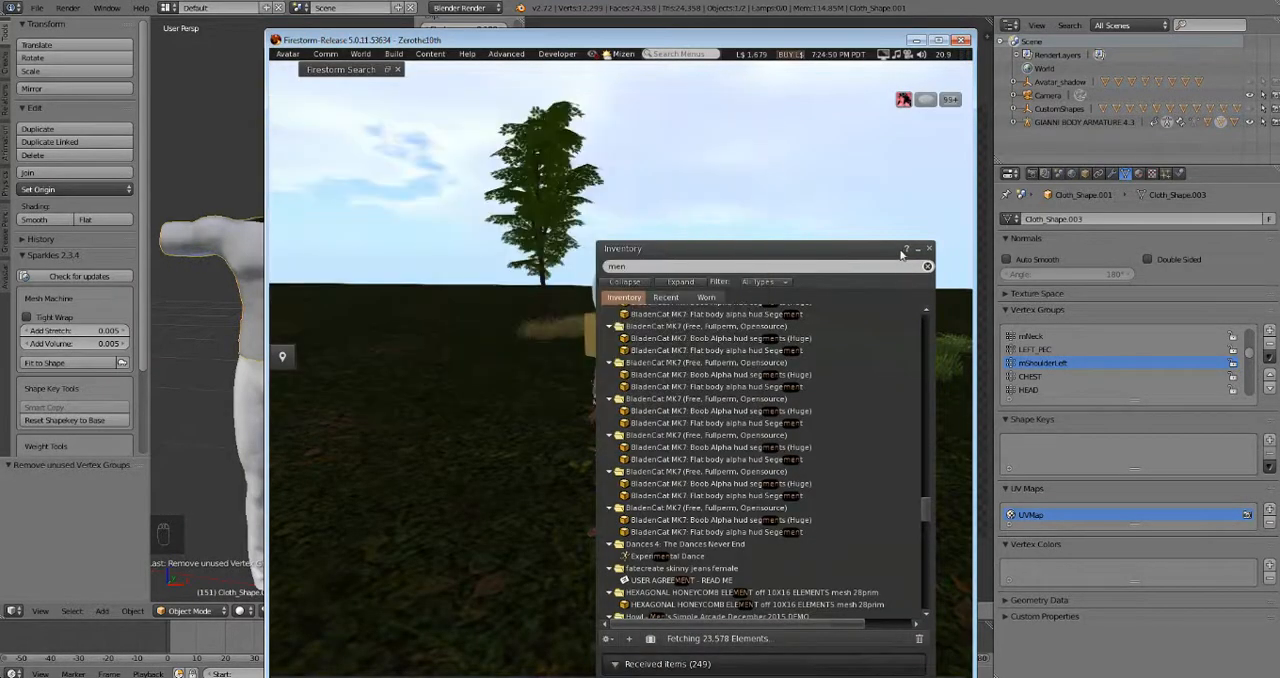
pyautogui.click(930, 248)
pyautogui.press('Escape')
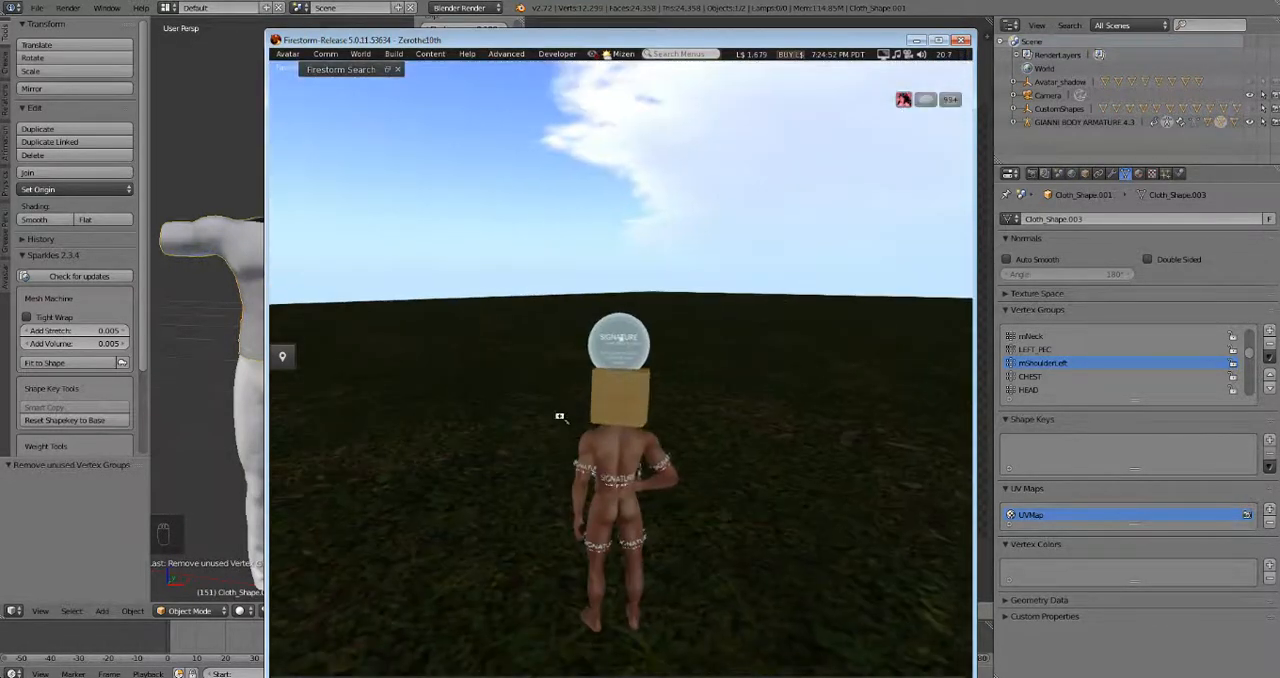
pyautogui.keyDown('alt'); pyautogui.moveTo(606, 461); pyautogui.dragTo(378, 80); pyautogui.keyUp('alt')
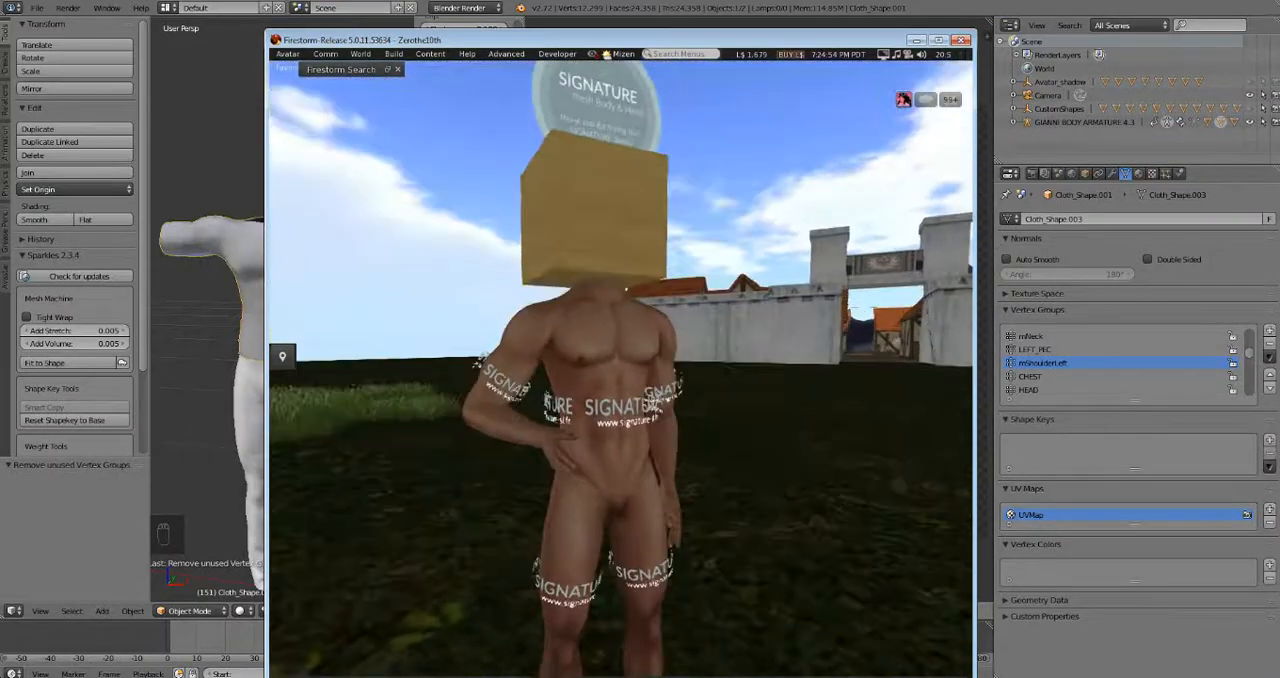
# - Start Build > Upload > Mesh Model and load the v2.3 shirt .dae from The man body folder
pyautogui.click(394, 54)
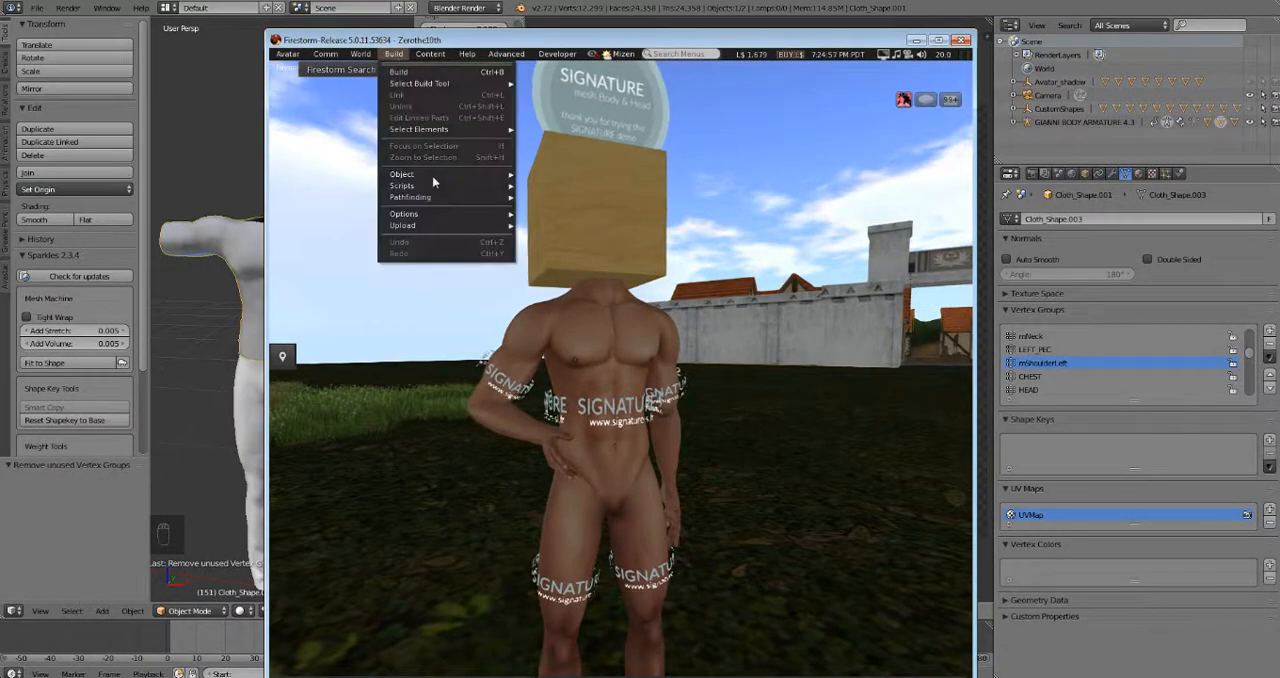
pyautogui.moveTo(403, 225)
pyautogui.click(565, 250)
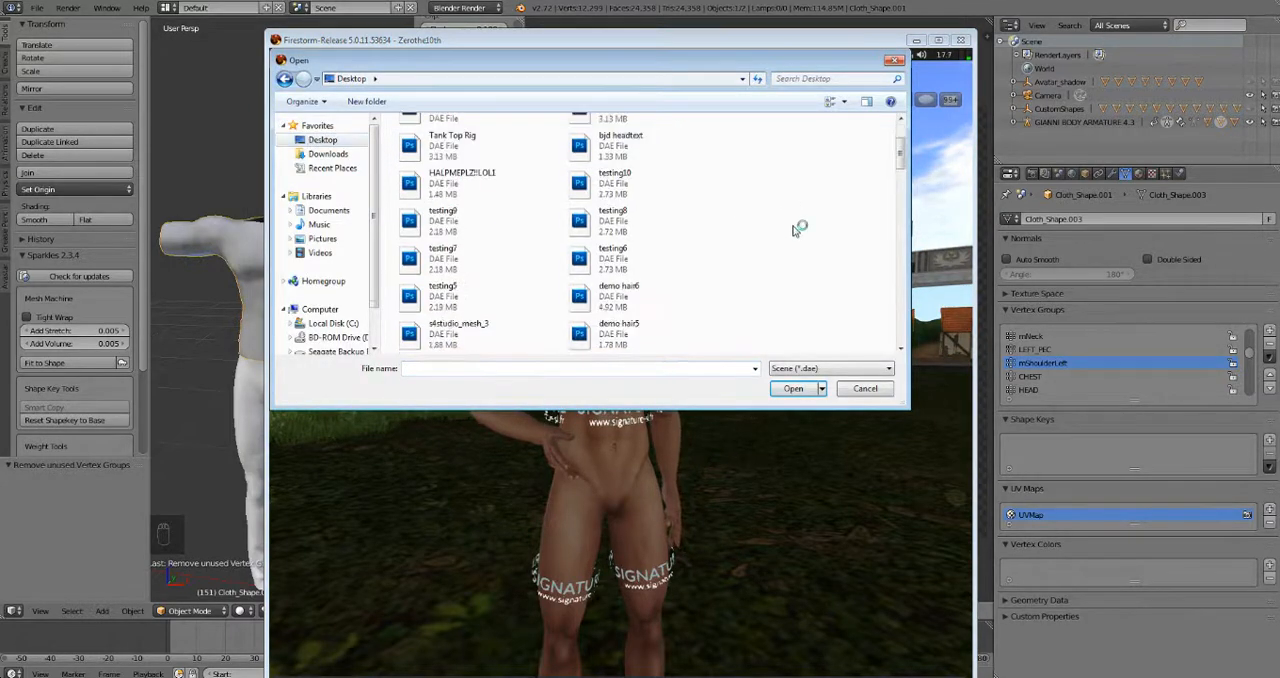
pyautogui.scroll(-3, 800, 235)
pyautogui.scroll(-2, 800, 235)
pyautogui.doubleClick(492, 219)
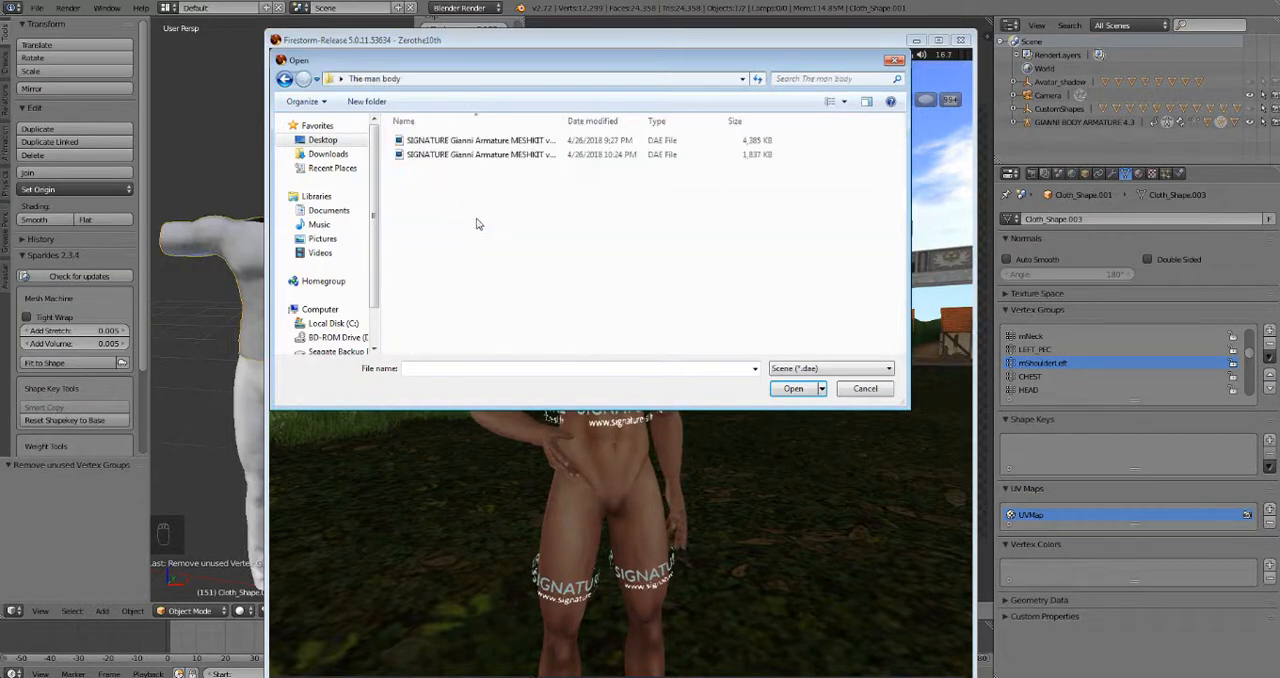
pyautogui.rightClick(600, 228)
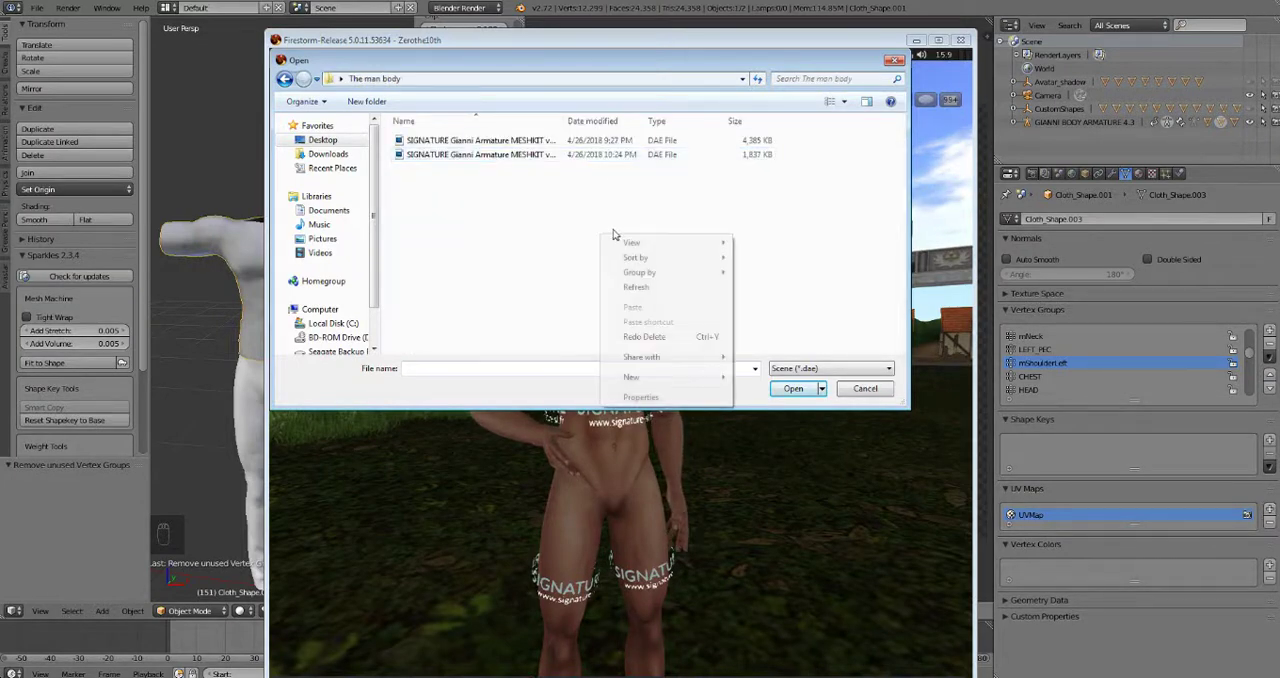
pyautogui.click(564, 121)
pyautogui.doubleClick(564, 121)
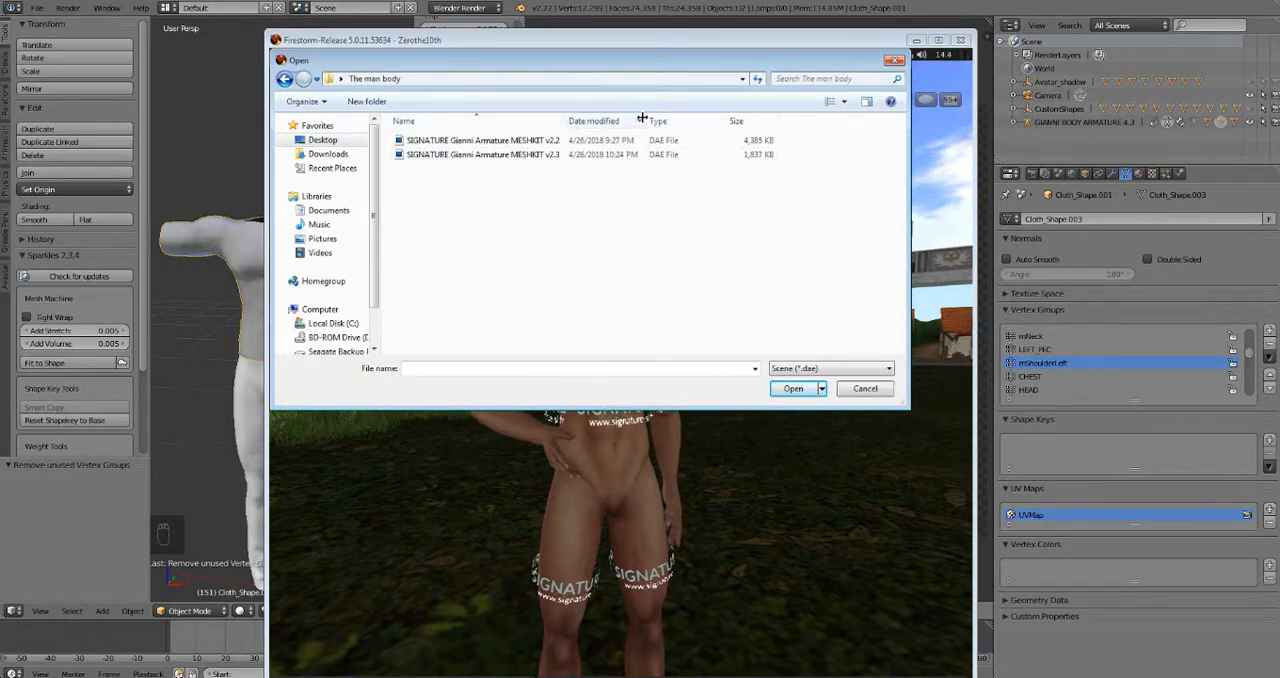
pyautogui.doubleClick(480, 155)
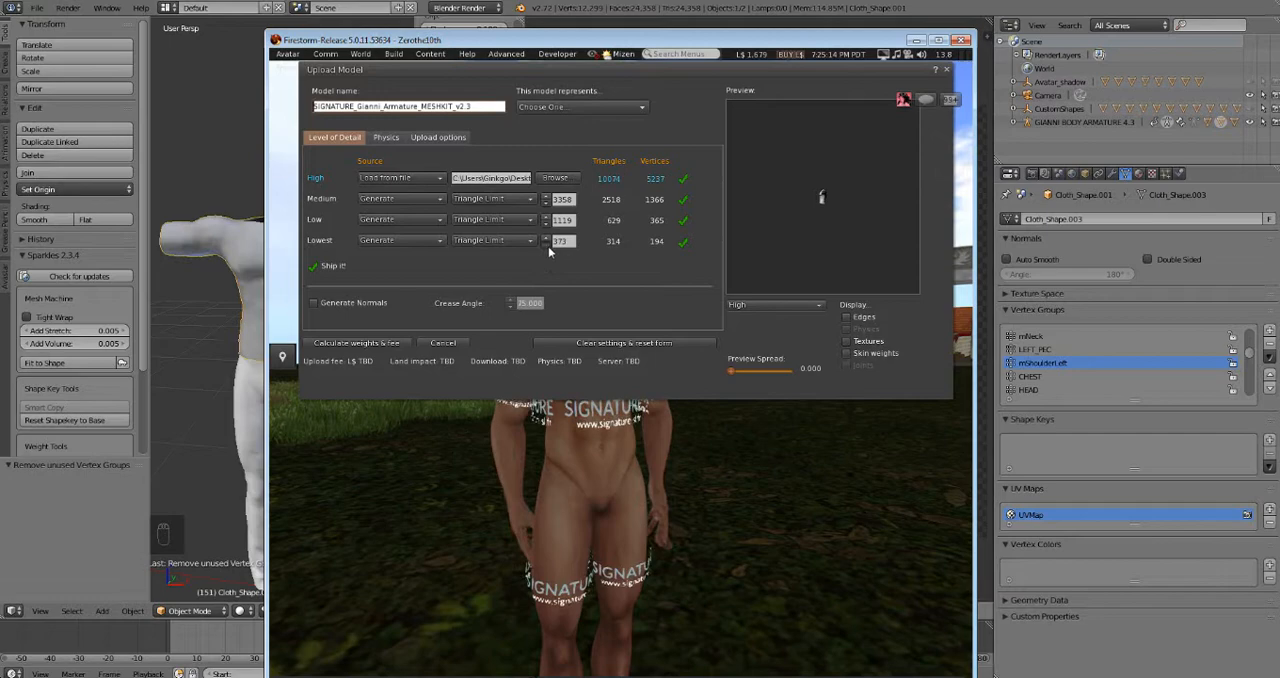
pyautogui.write('0')
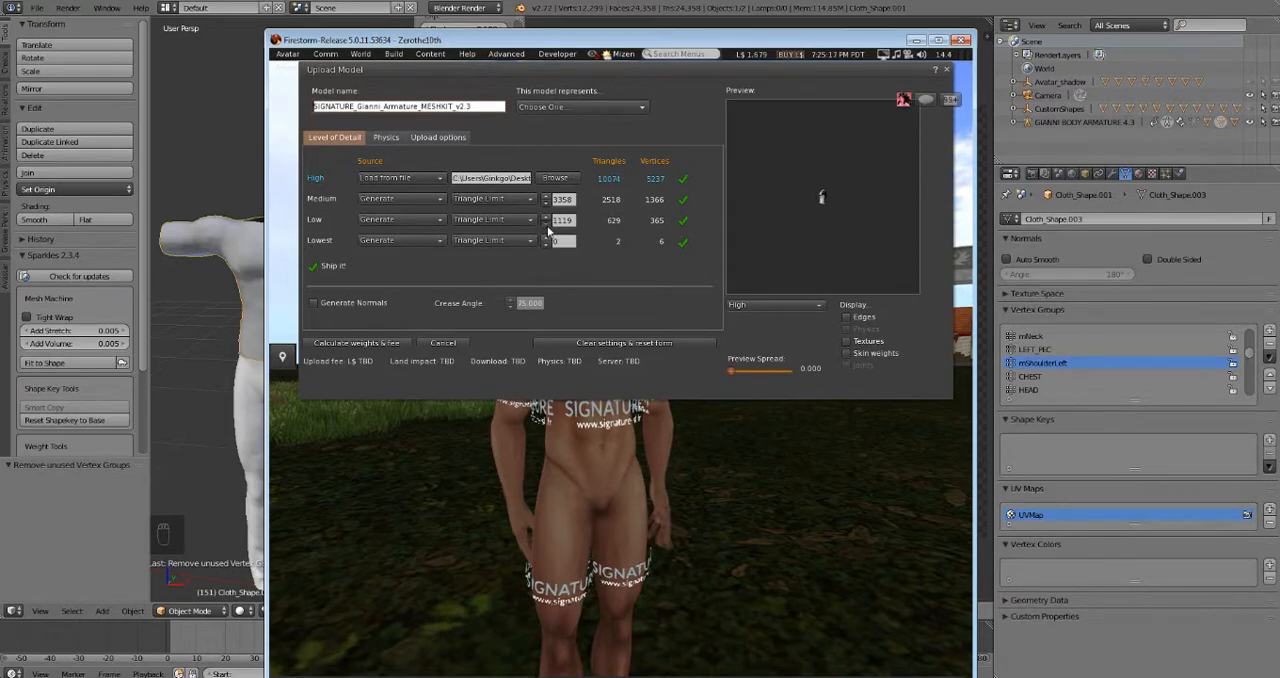
# - In Upload options include skin weights, calculate the L$11 fee, and upload the shirt model
pyautogui.click(438, 137)
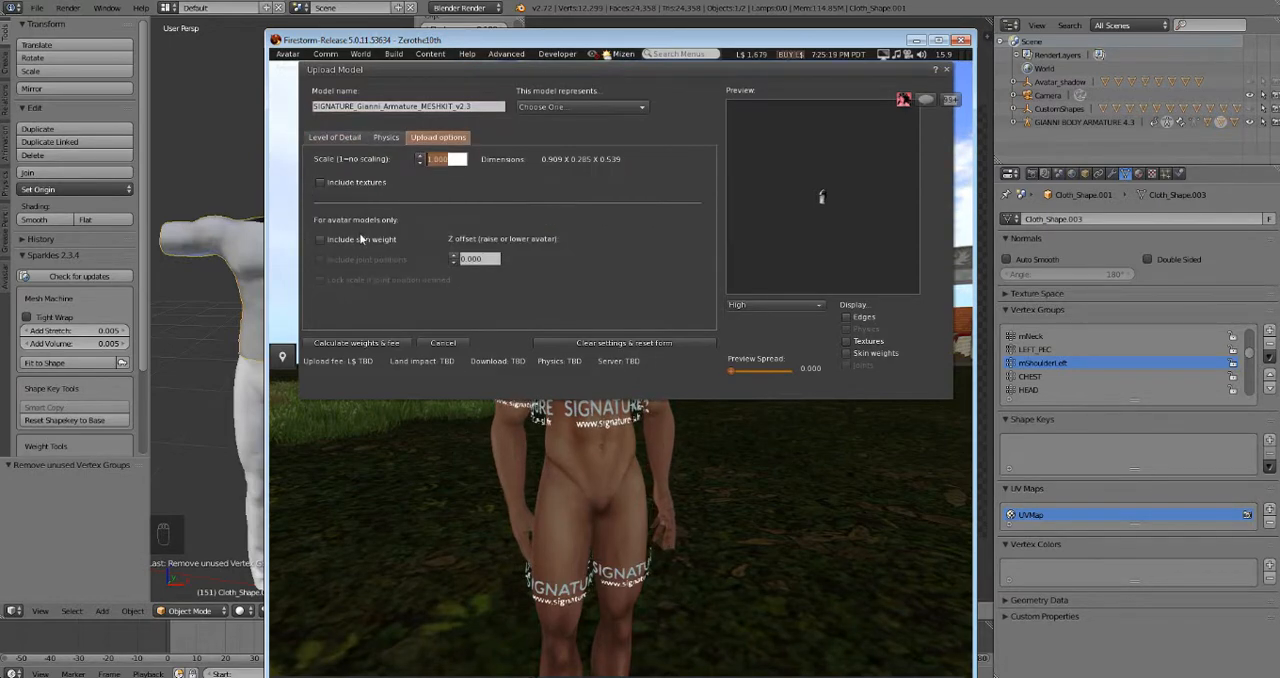
pyautogui.click(349, 342)
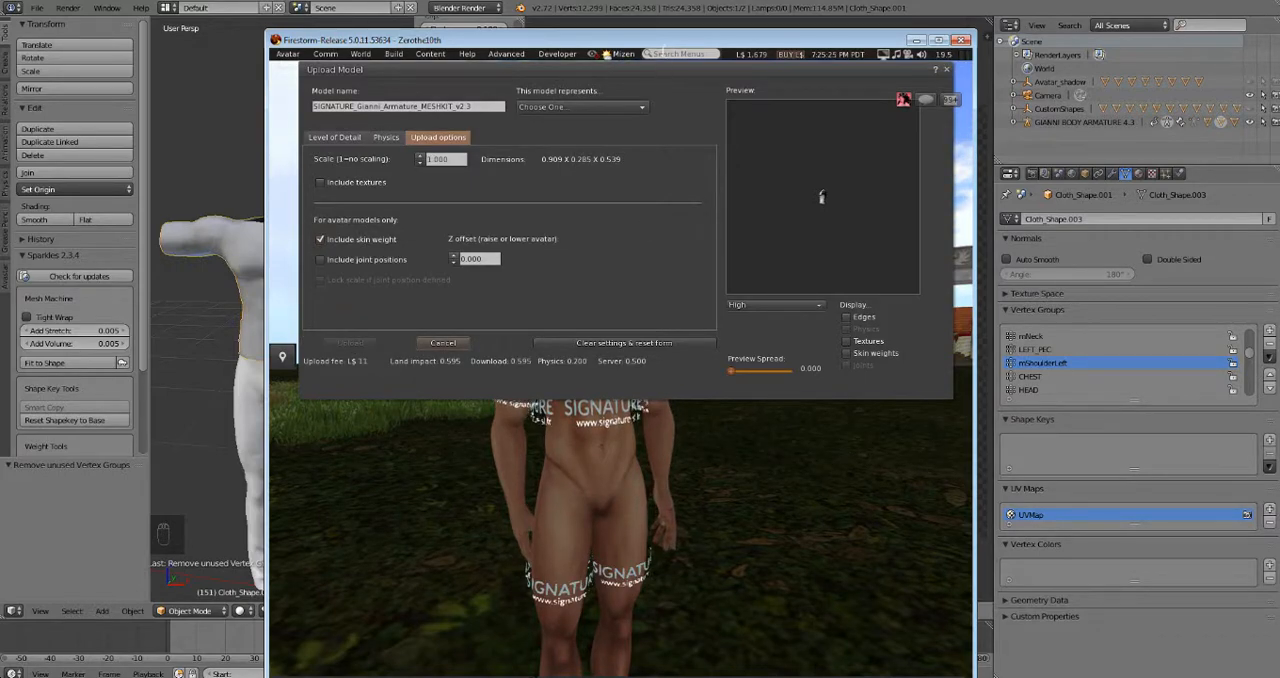
pyautogui.moveTo(661, 45); pyautogui.dragTo(661, 27)
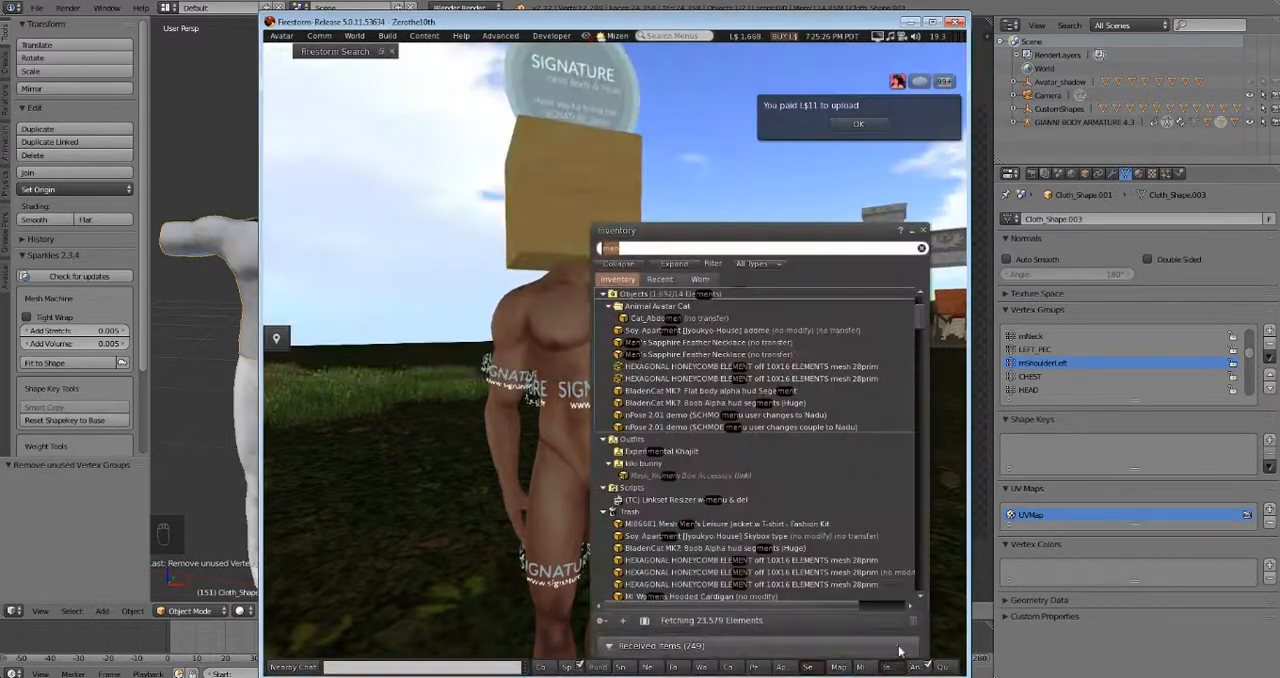
# - From Inventory's Recent Objects, wear the uploaded v2.3 shirt on the avatar
pyautogui.click(660, 279)
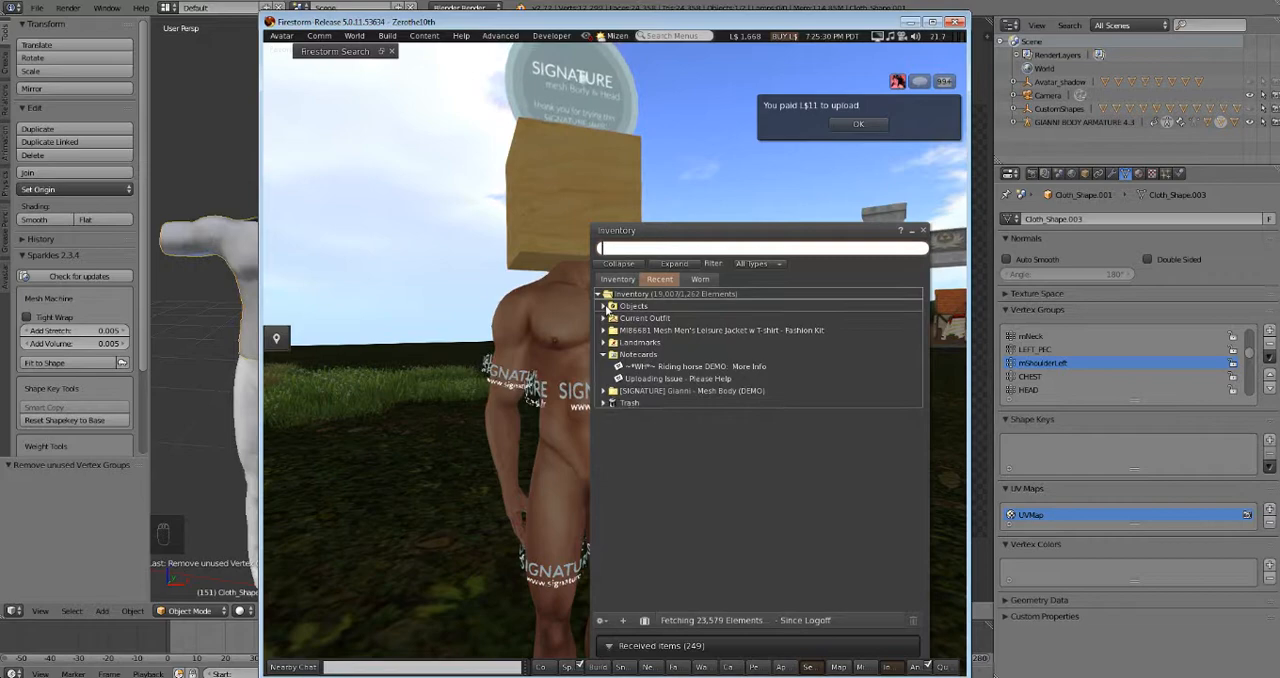
pyautogui.click(604, 306)
pyautogui.rightClick(700, 318)
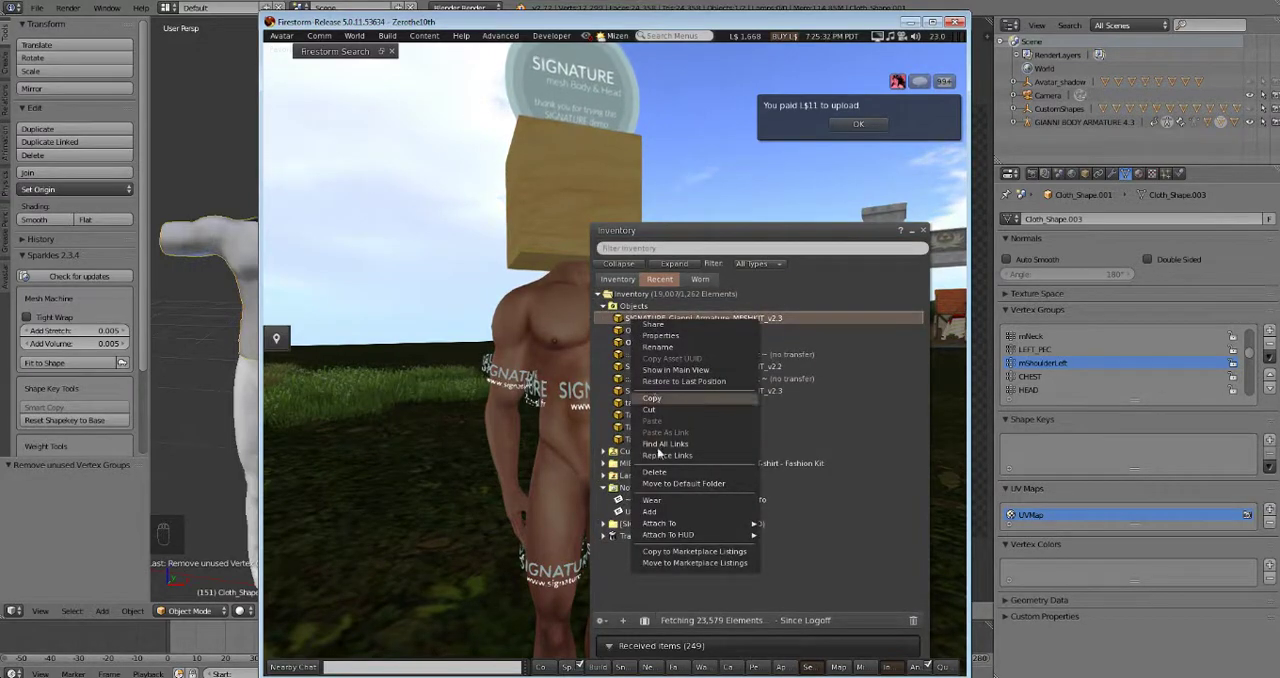
pyautogui.click(650, 511)
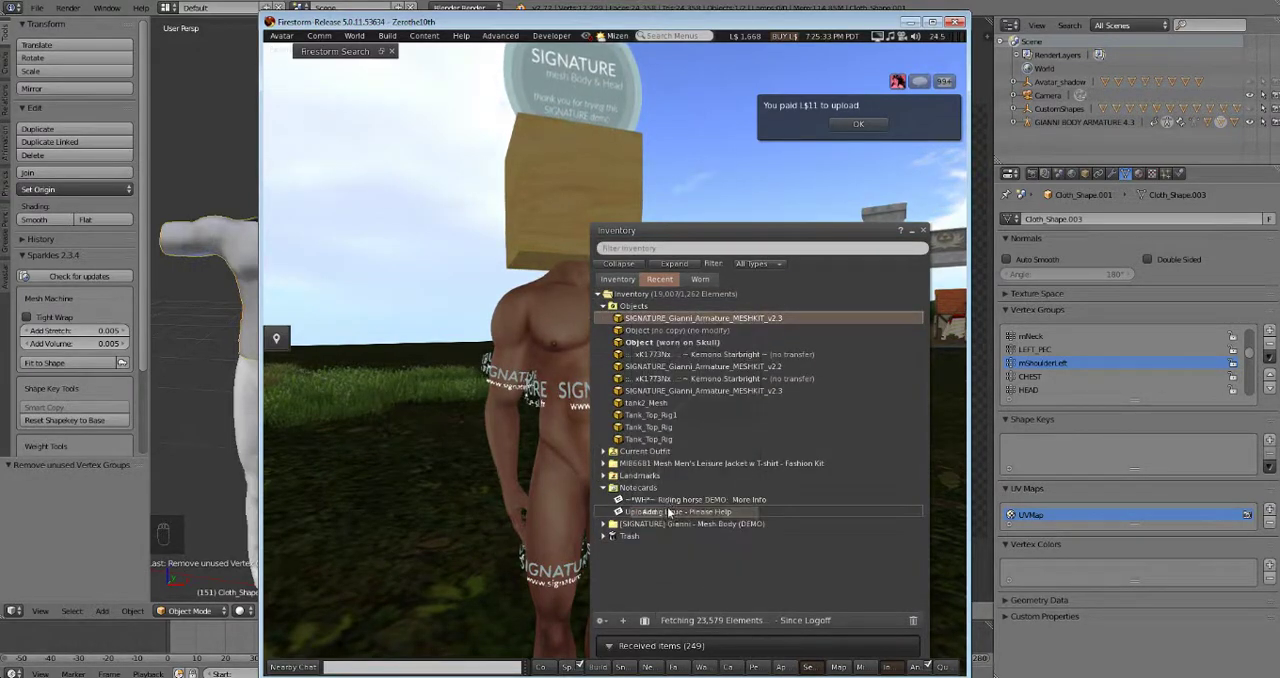
# - Close the inventory and orbit the camera to inspect the worn white T-shirt
pyautogui.click(919, 232)
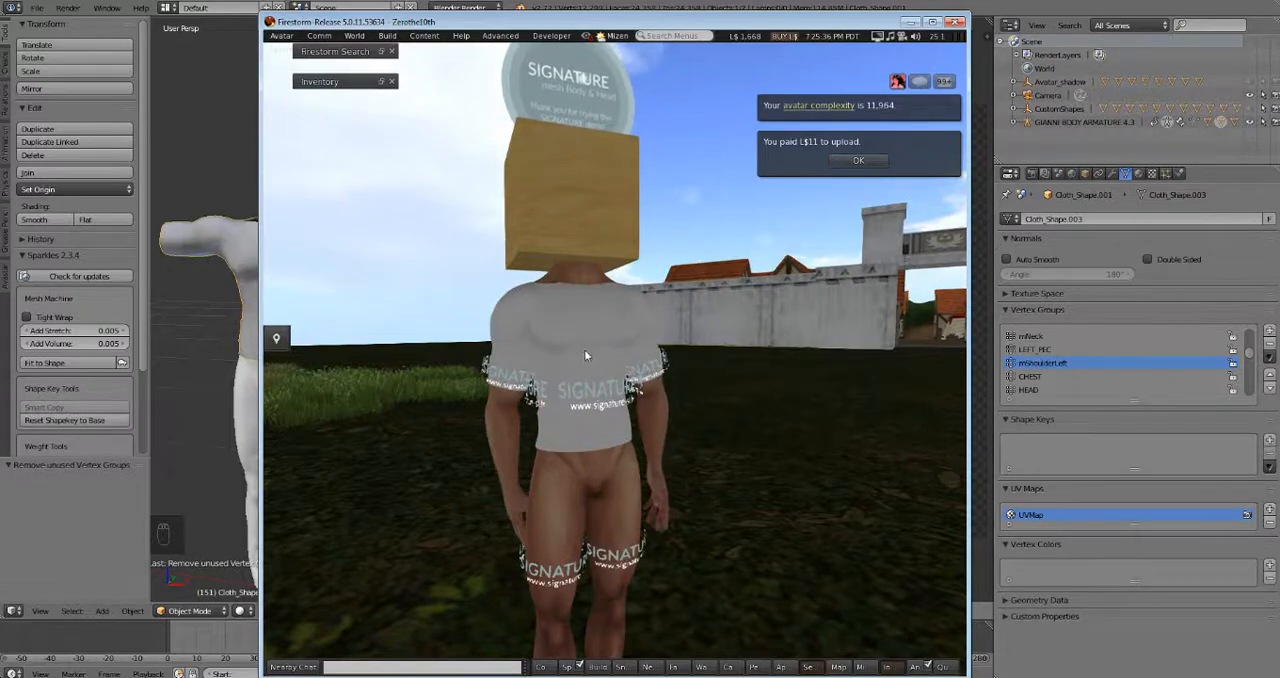
pyautogui.moveTo(584, 349)
pyautogui.keyDown('alt'); pyautogui.mouseDown()
pyautogui.moveTo(720, 400)
pyautogui.moveTo(600, 450)
pyautogui.moveTo(613, 358)
pyautogui.mouseUp(); pyautogui.keyUp('alt')
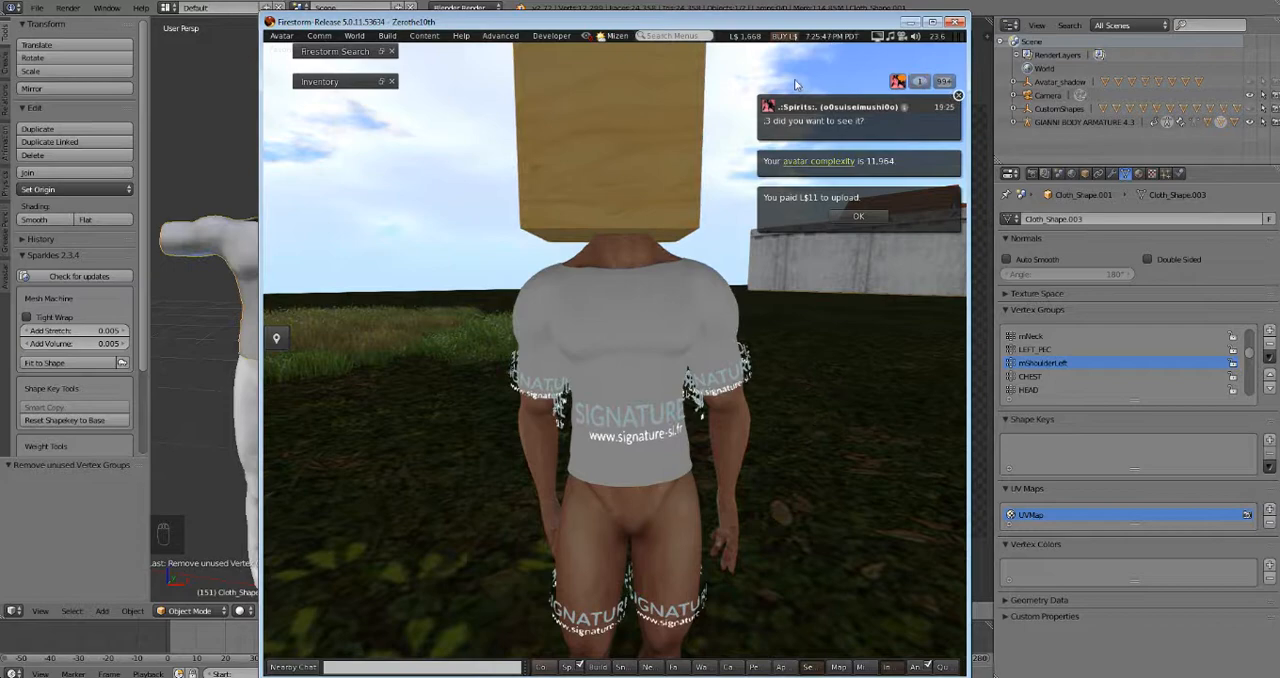
pyautogui.click(958, 95)
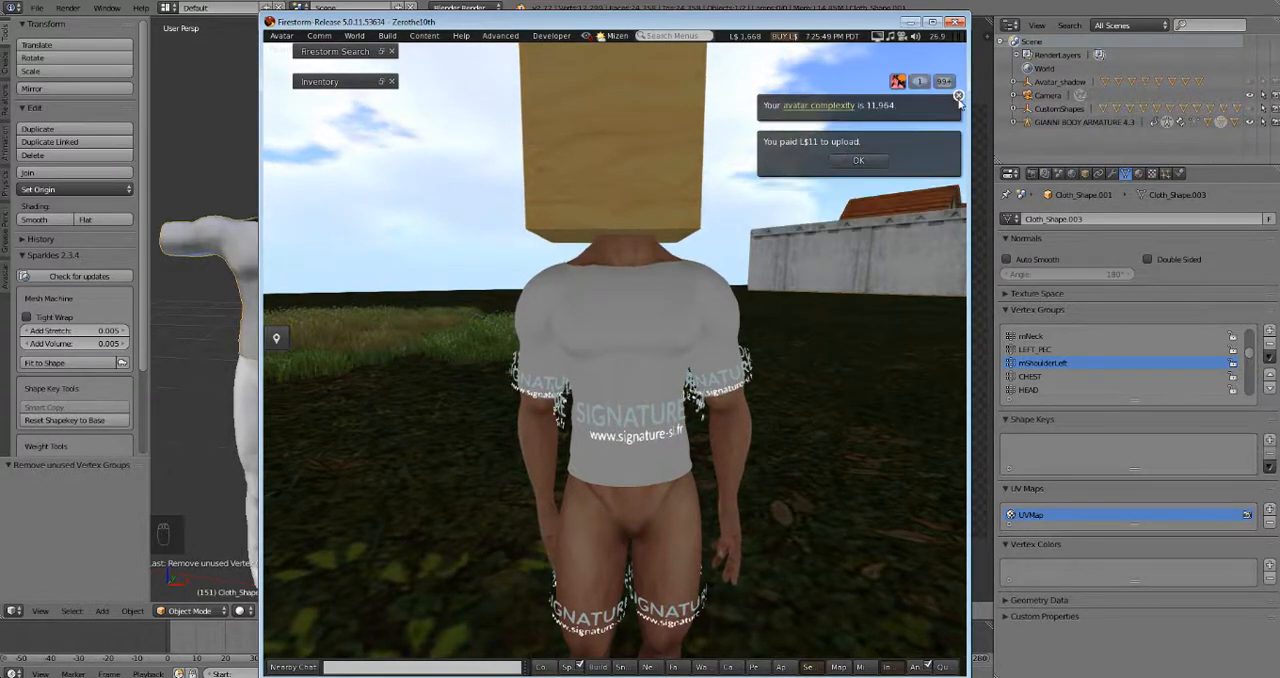